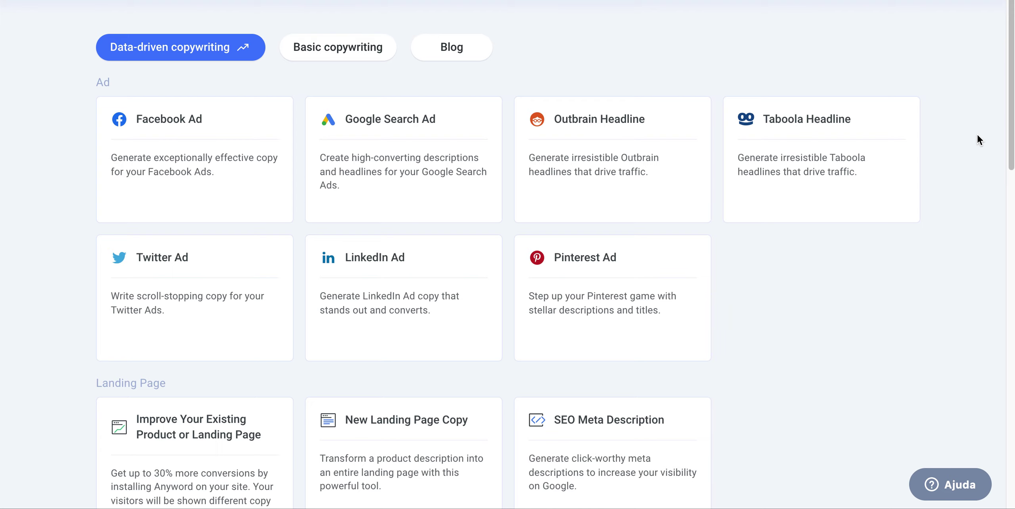
# Step: Look through the data-driven copywriting templates, covering the ad, landing page, product listing, social, email and SMS categories
pyautogui.scroll(-15, 961, 143)
pyautogui.scroll(15, 951, 159)
pyautogui.scroll(-10, 72, 245)
pyautogui.scroll(-10, 65, 245)
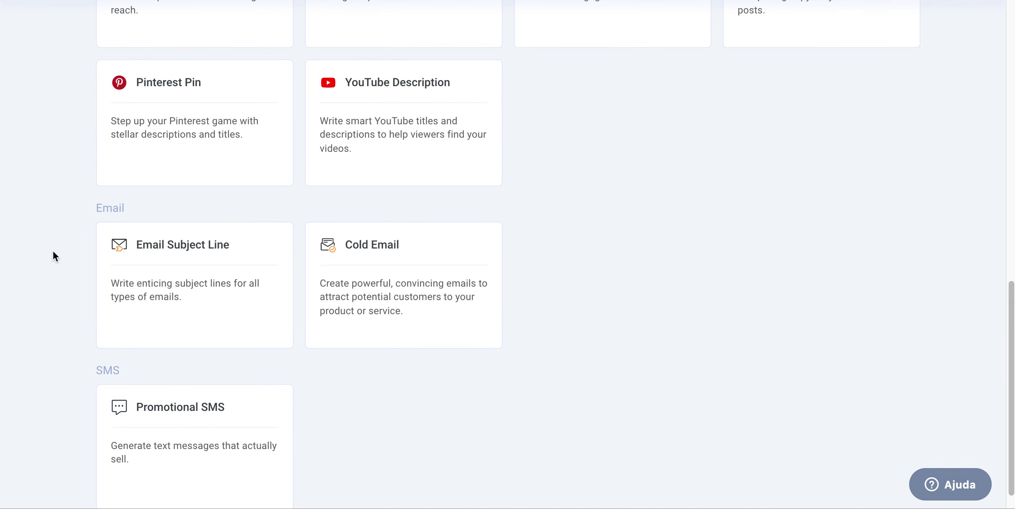
pyautogui.scroll(20, 45, 321)
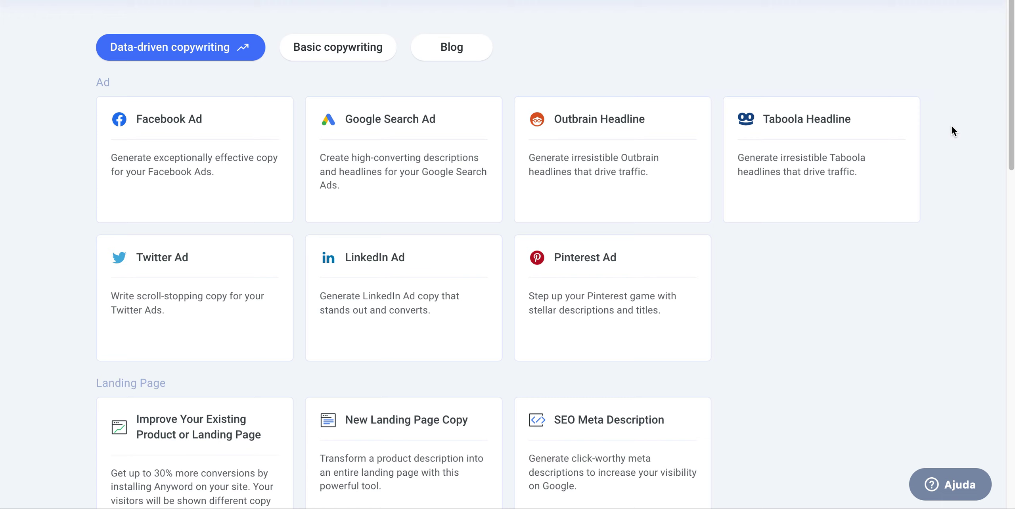
pyautogui.scroll(-3, 952, 125)
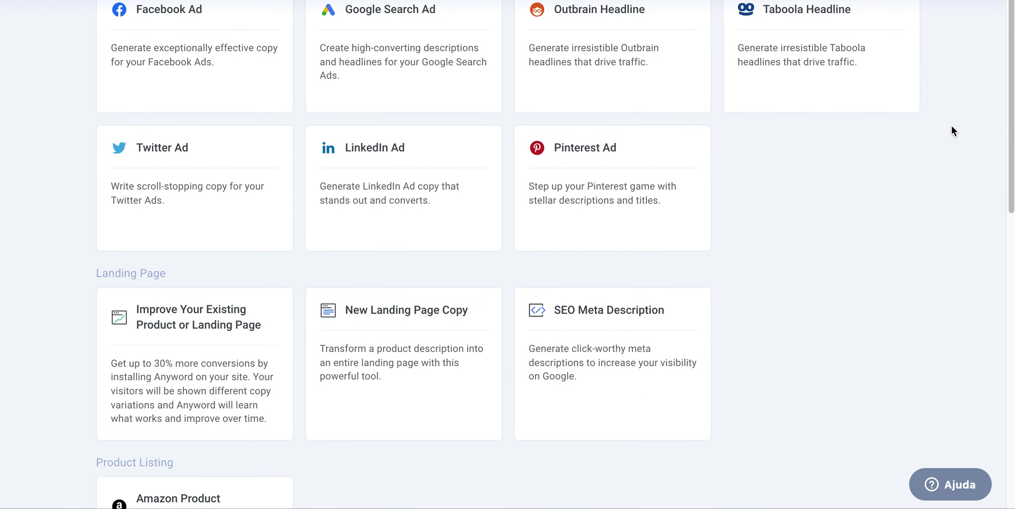
pyautogui.scroll(-1, 971, 151)
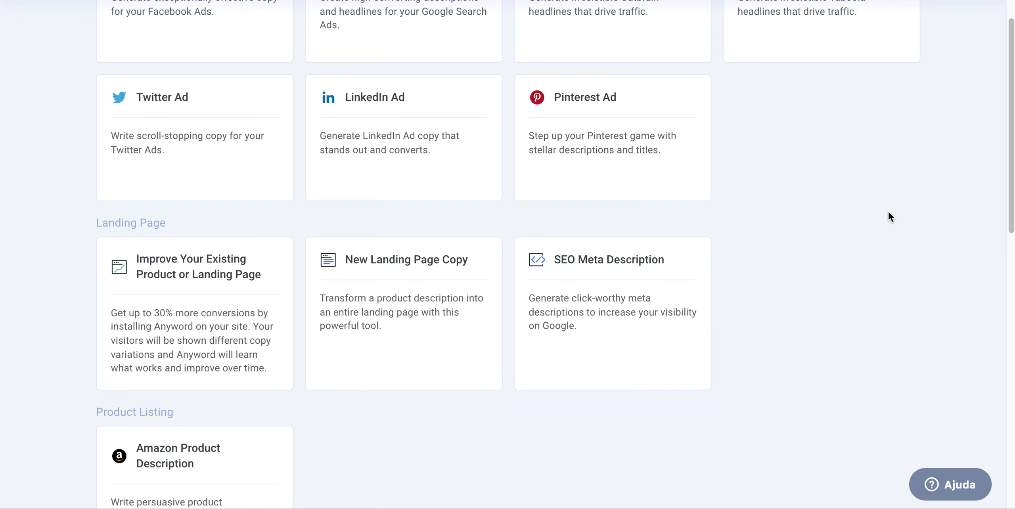
pyautogui.scroll(-3, 889, 213)
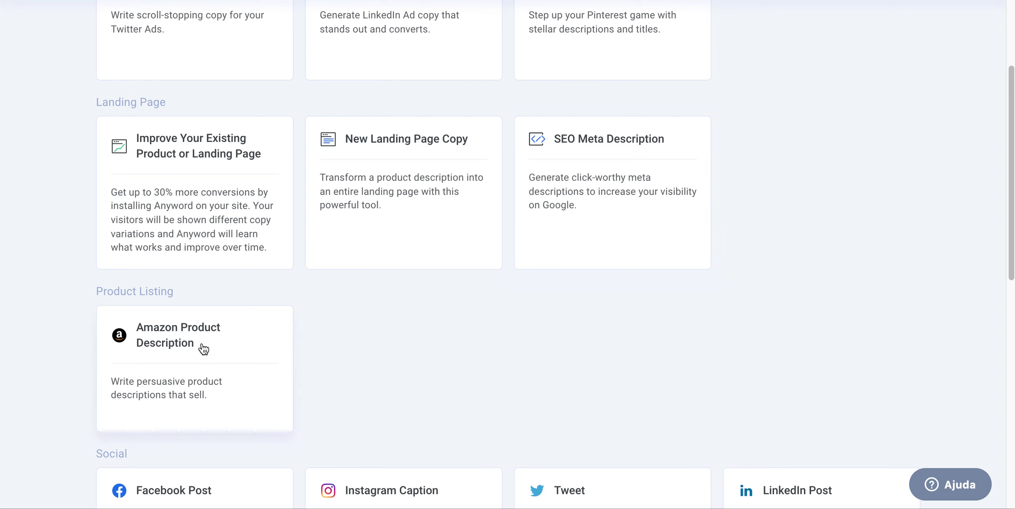
pyautogui.scroll(-1, 317, 325)
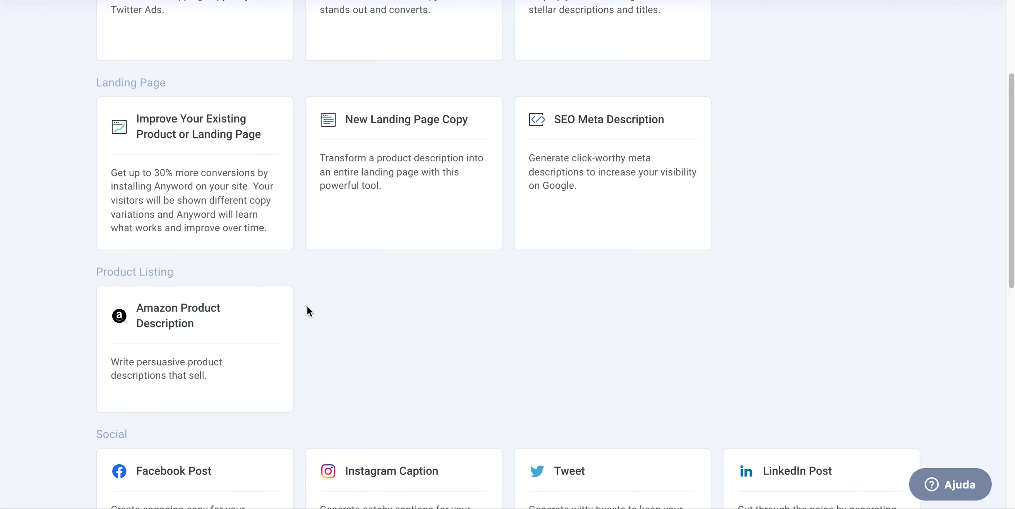
pyautogui.scroll(-1, 234, 297)
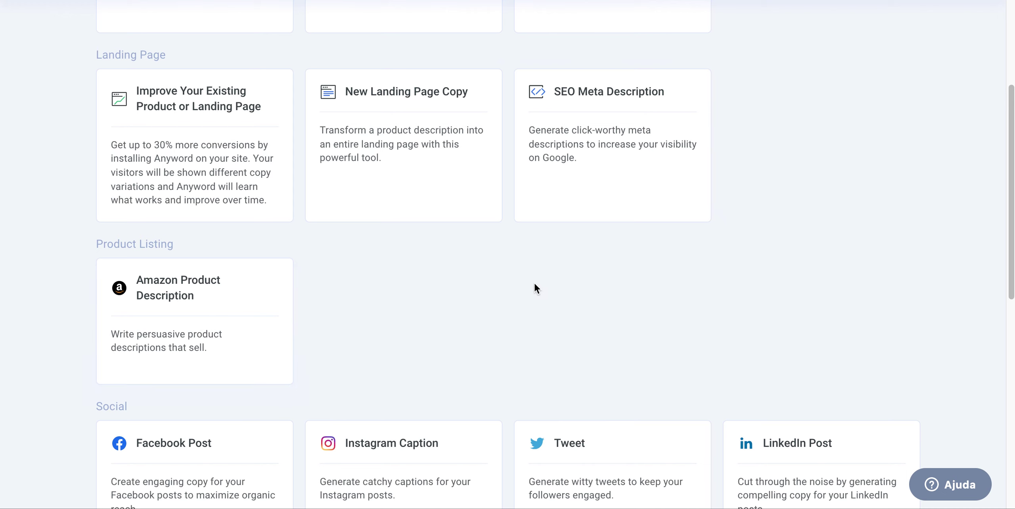
pyautogui.scroll(-5, 911, 93)
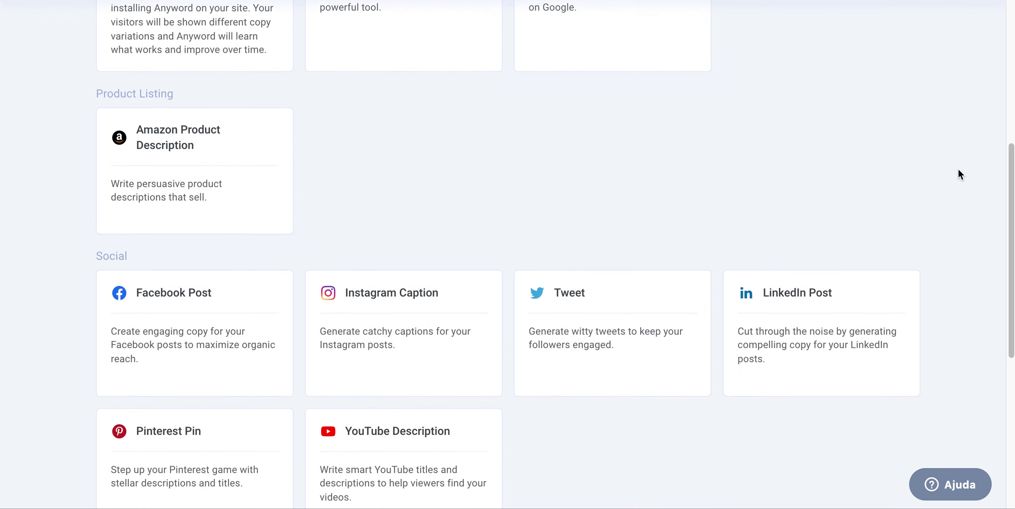
pyautogui.scroll(-1, 958, 168)
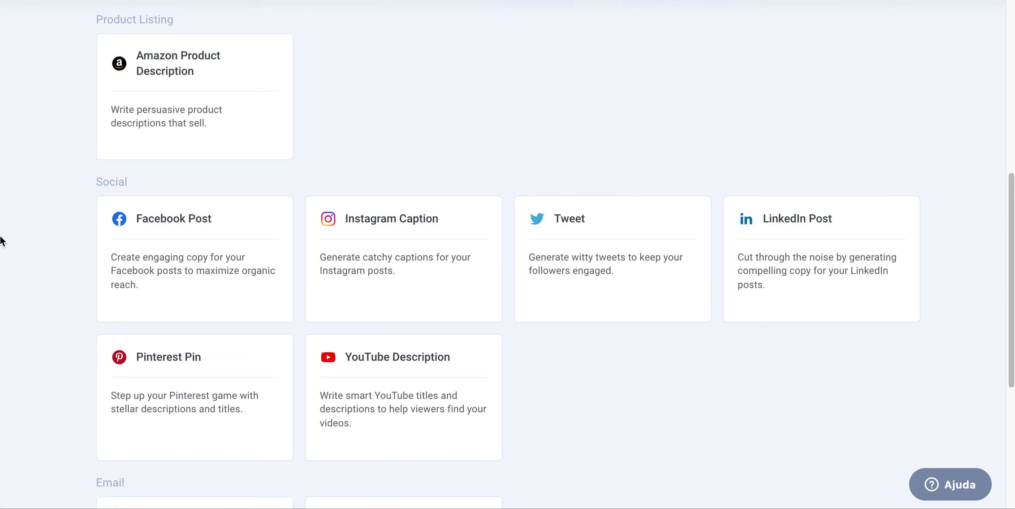
pyautogui.scroll(-3, 29, 149)
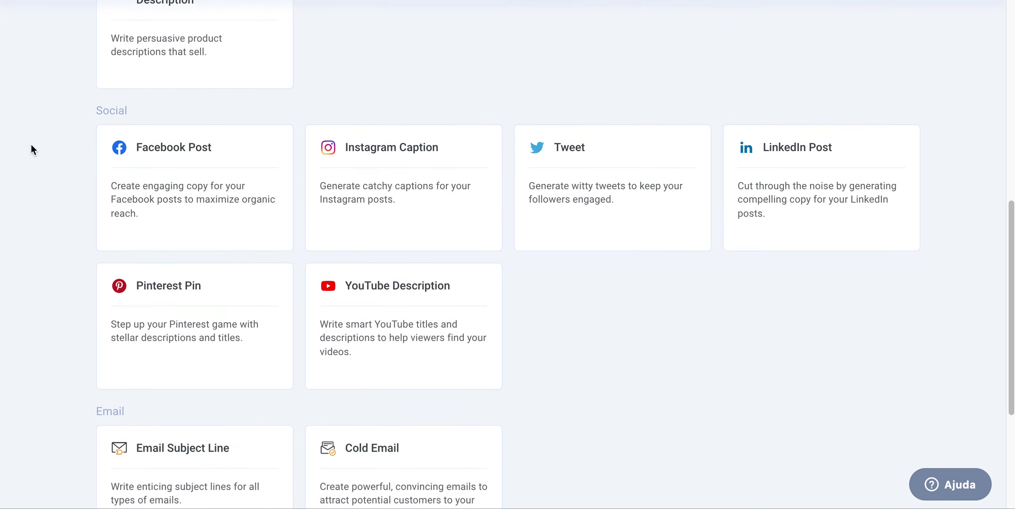
pyautogui.scroll(-5, 50, 162)
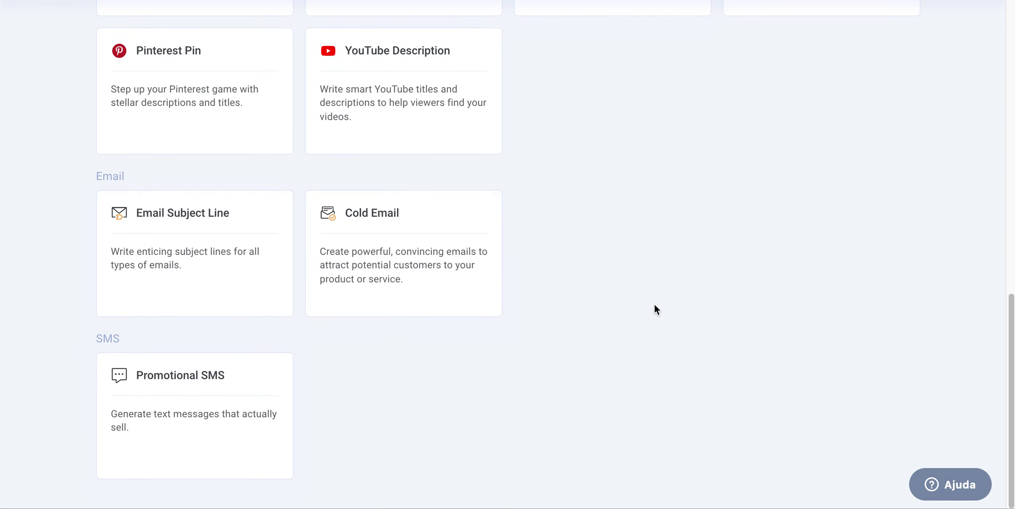
pyautogui.scroll(15, 649, 294)
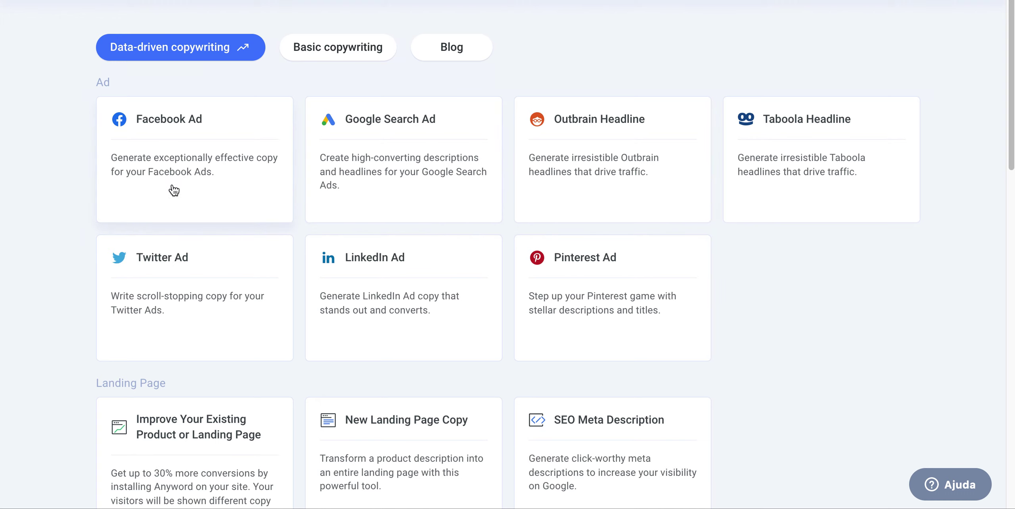
pyautogui.scroll(-2, 36, 174)
pyautogui.scroll(-10, 47, 248)
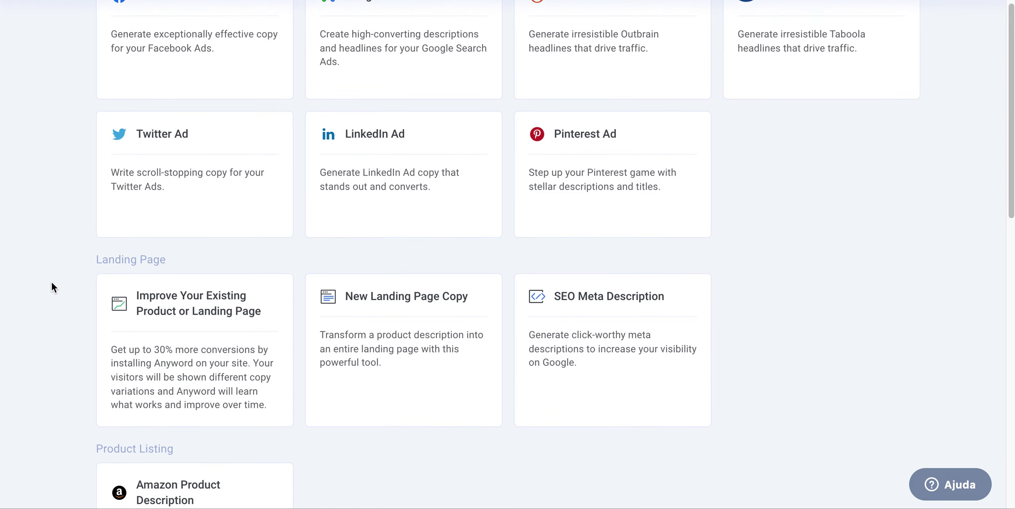
pyautogui.scroll(12, 47, 248)
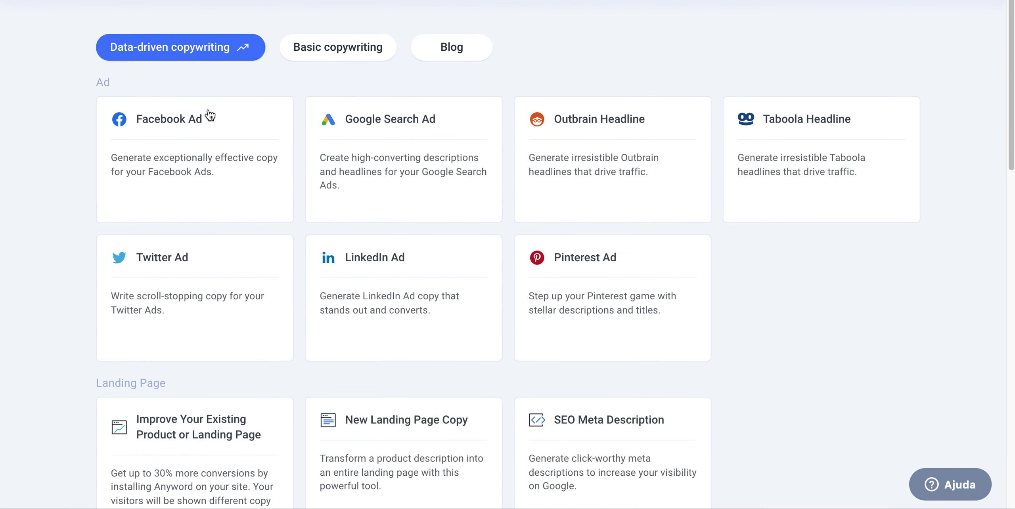
# Step: Check the Blog templates and examine the Basic copywriting templates from sales copy down to ideation
pyautogui.click(459, 53)
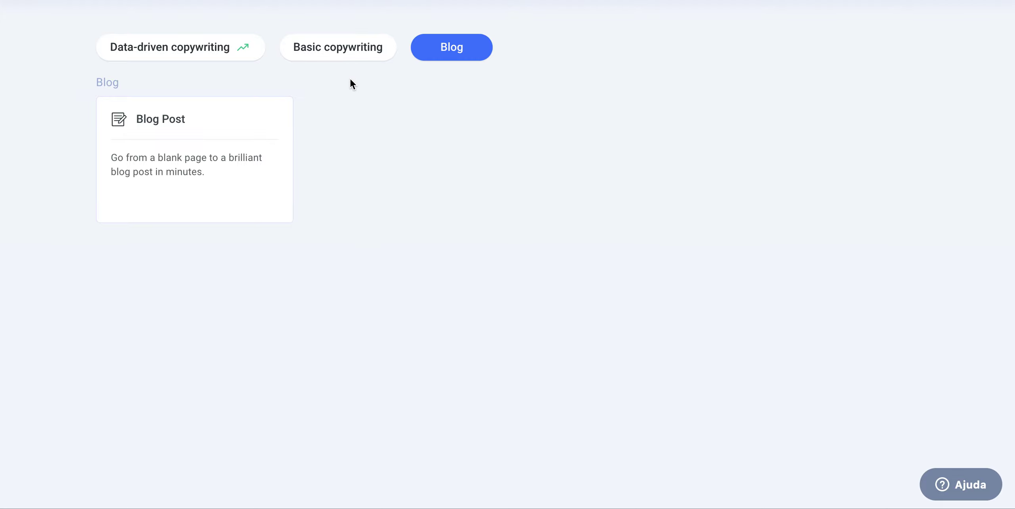
pyautogui.click(345, 54)
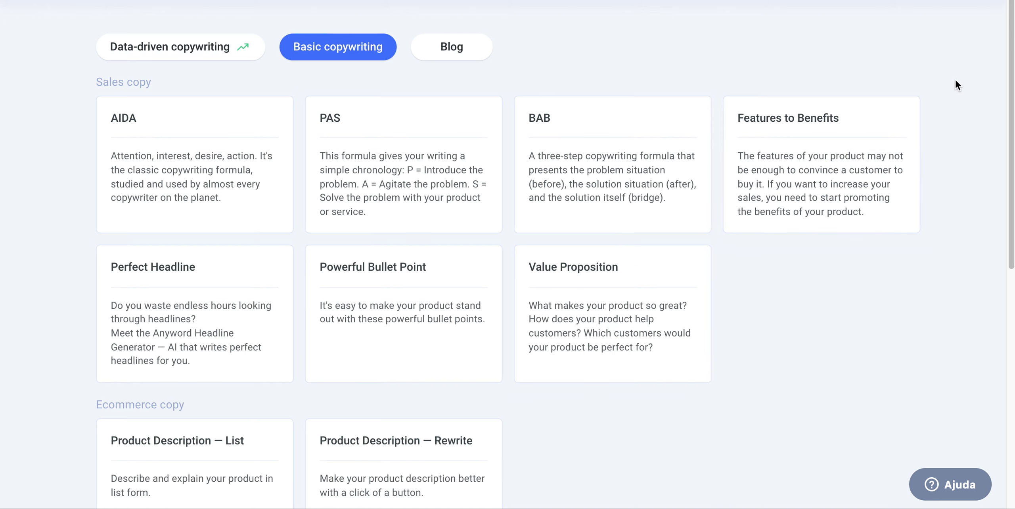
pyautogui.scroll(-3, 954, 79)
pyautogui.scroll(3, 967, 113)
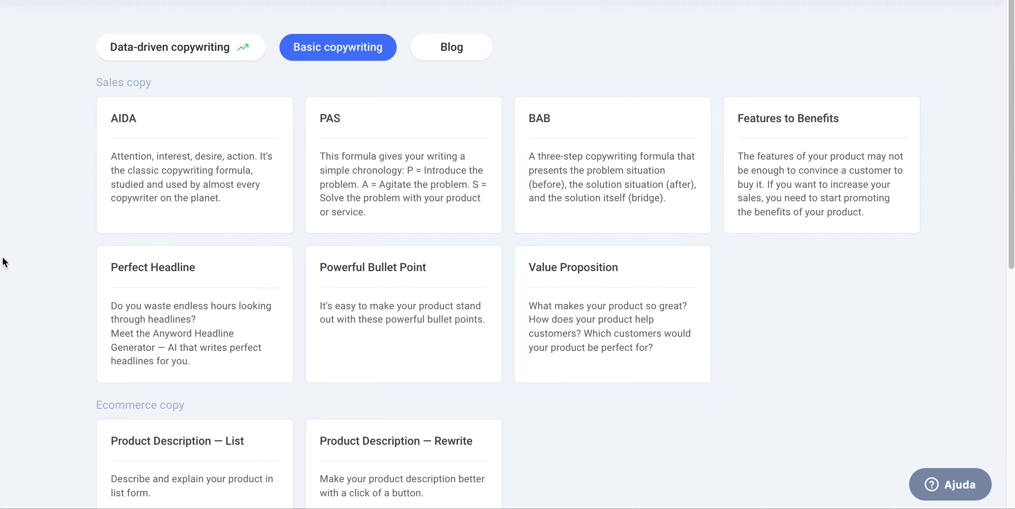
pyautogui.scroll(-1, 57, 302)
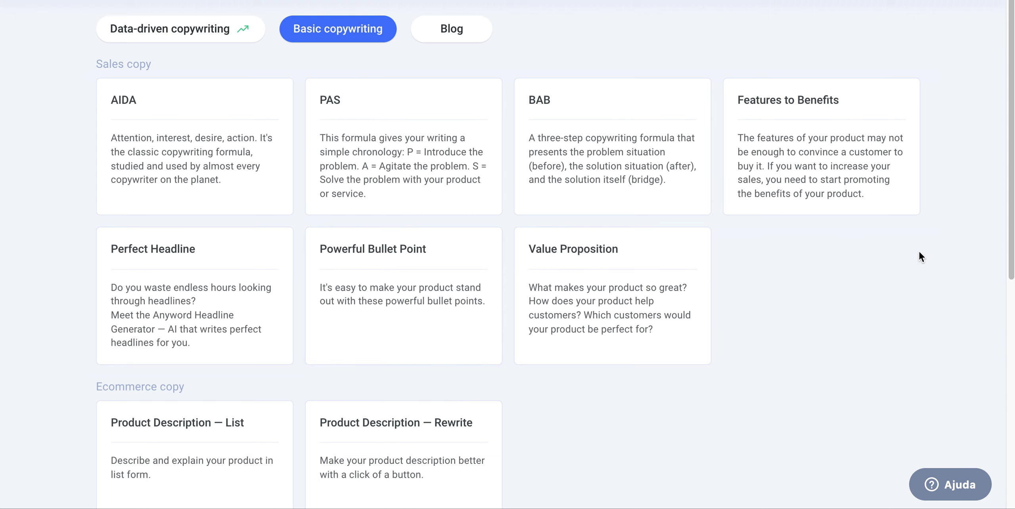
pyautogui.scroll(-3, 844, 262)
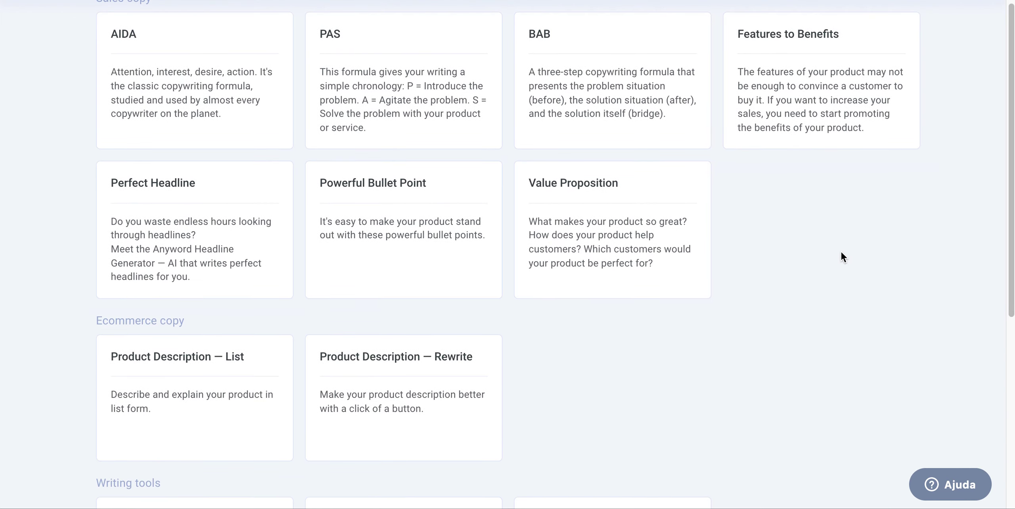
pyautogui.scroll(-1, 823, 224)
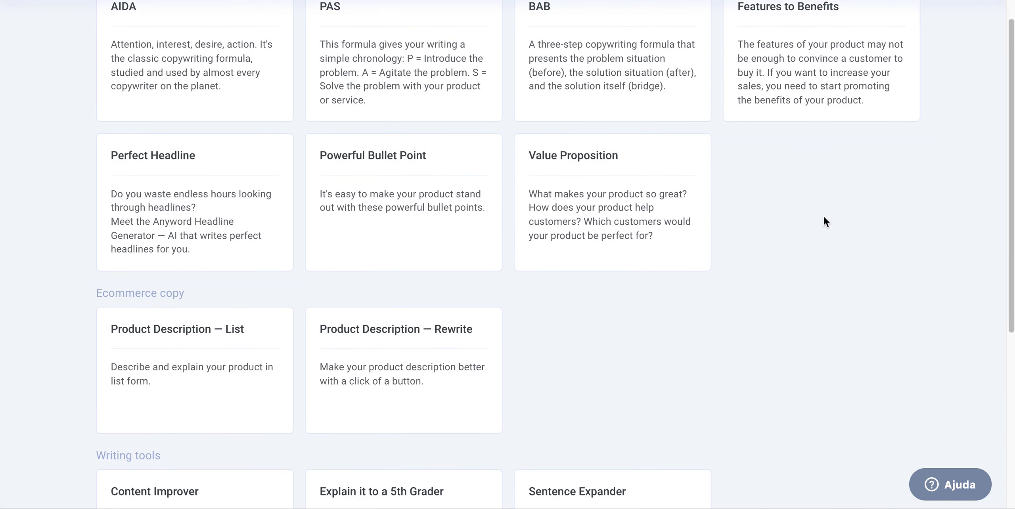
pyautogui.scroll(-5, 844, 171)
pyautogui.scroll(-6, 866, 149)
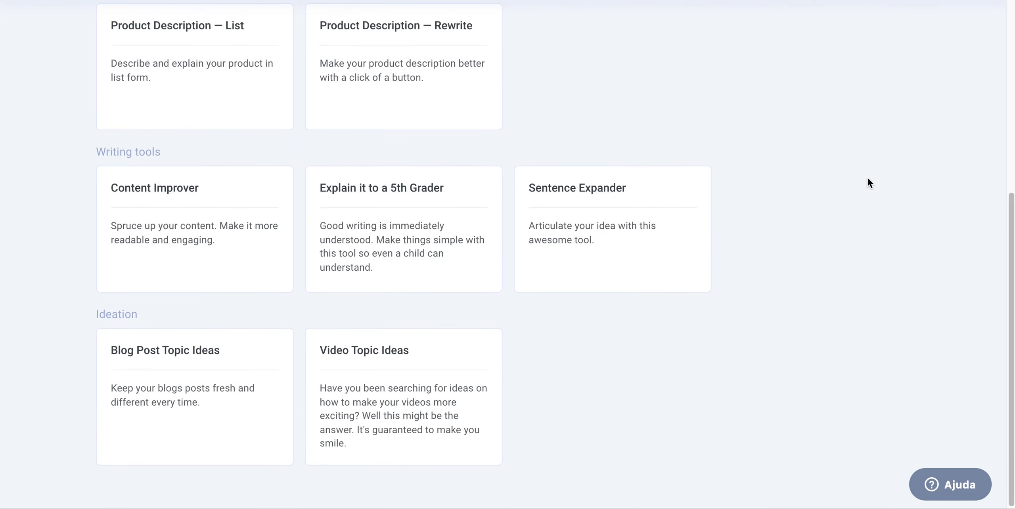
pyautogui.scroll(15, 861, 212)
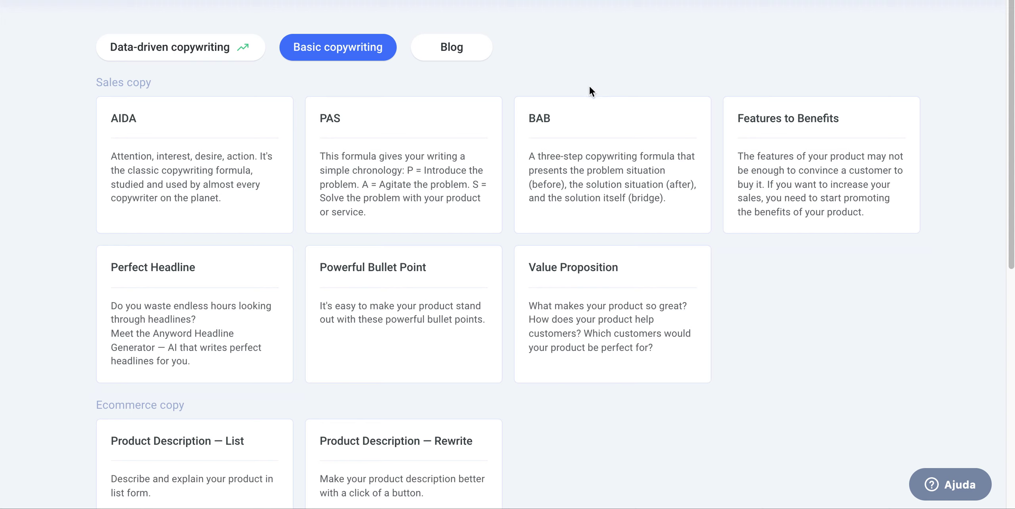
# Step: Return to the data-driven copywriting templates and start a new project from the Facebook Ad template
pyautogui.click(200, 46)
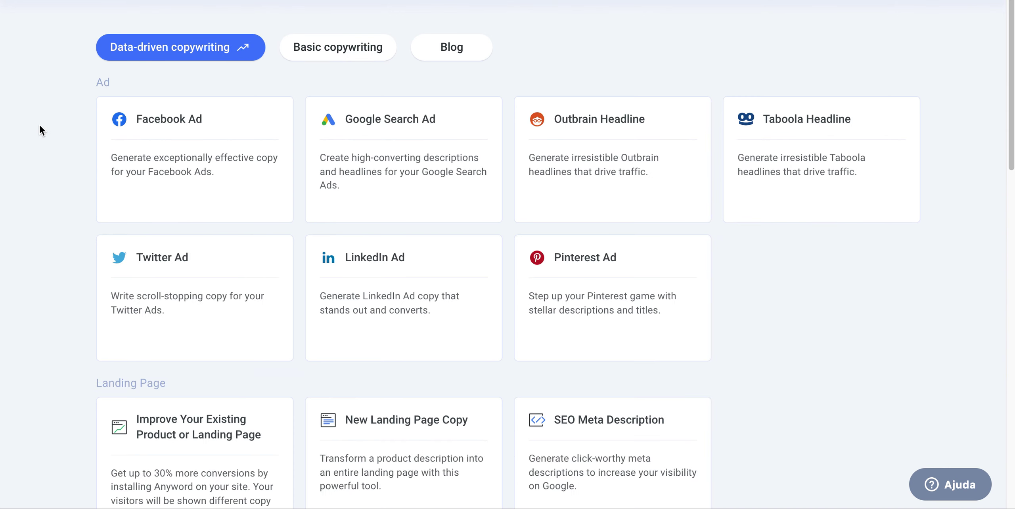
pyautogui.click(224, 122)
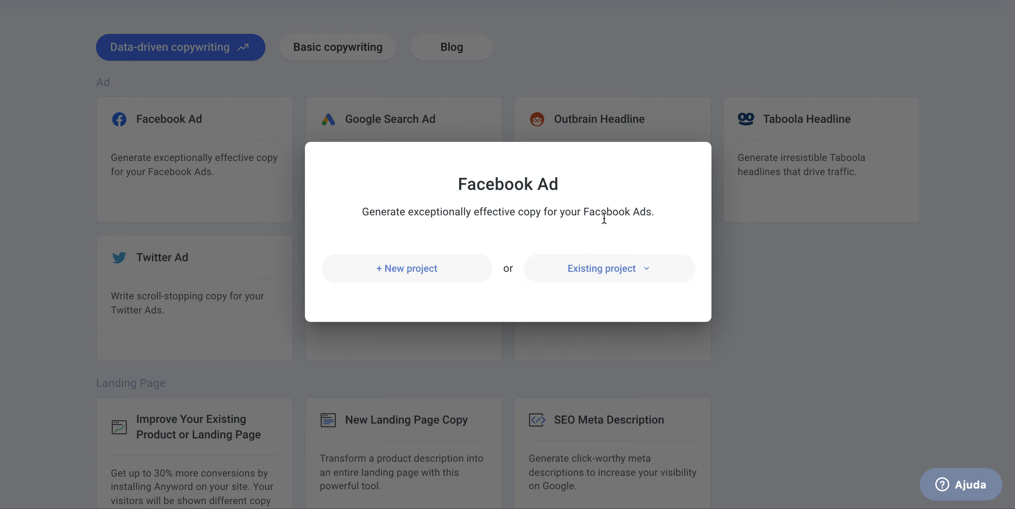
pyautogui.click(403, 271)
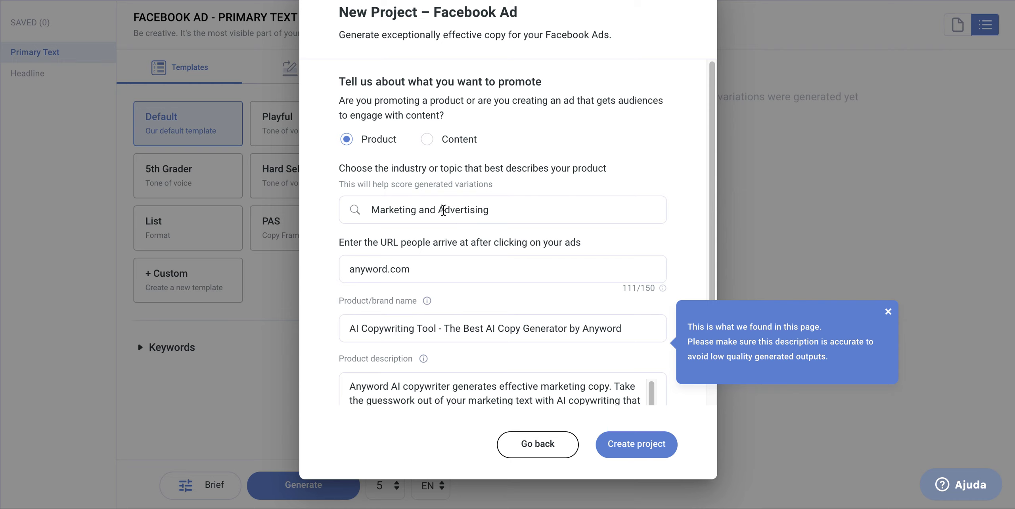
# Step: Change the product's industry to Housing Market, trying the suggestions for "a", "r" and "e" before searching for "mar"
pyautogui.click(457, 210)
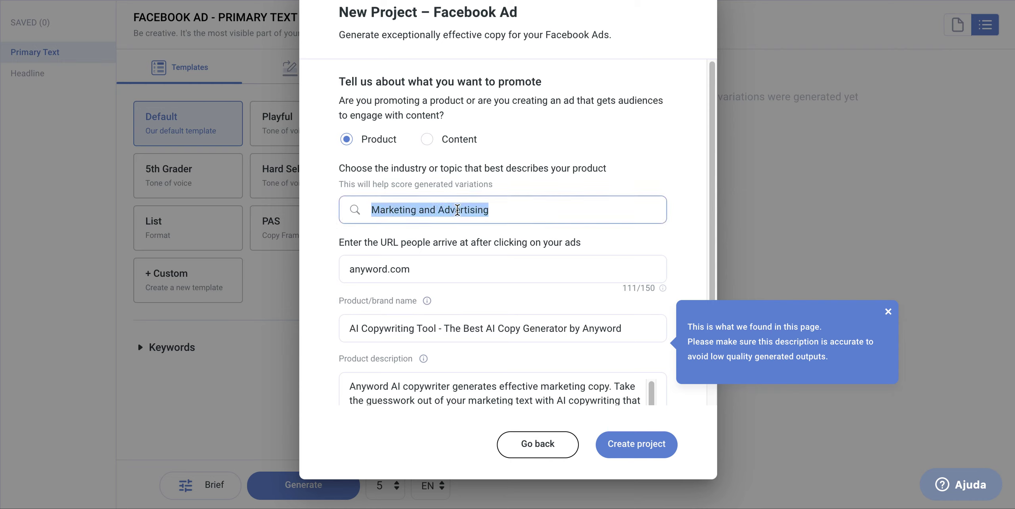
pyautogui.press('BackSpace')
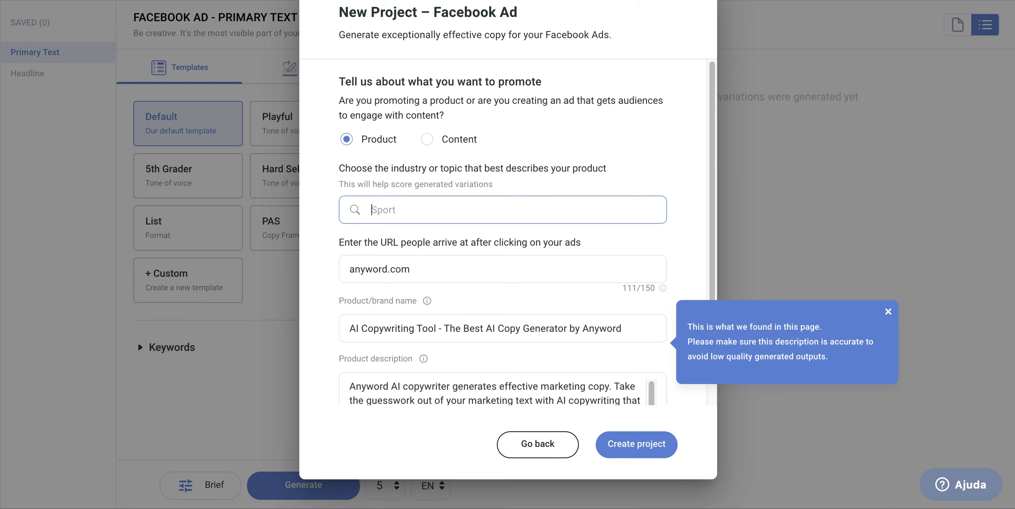
pyautogui.write('a')
pyautogui.press('BackSpace')
pyautogui.write('r')
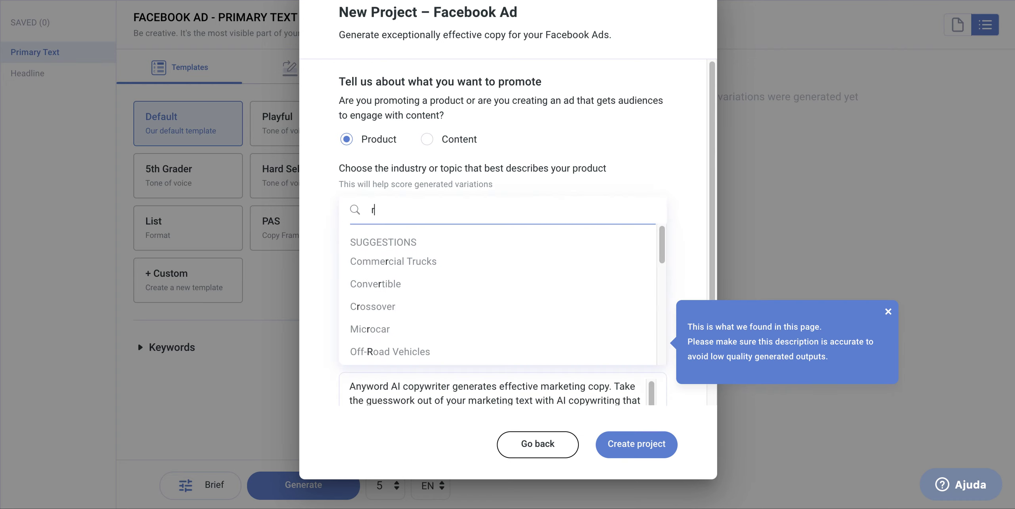
pyautogui.press('BackSpace')
pyautogui.write('e')
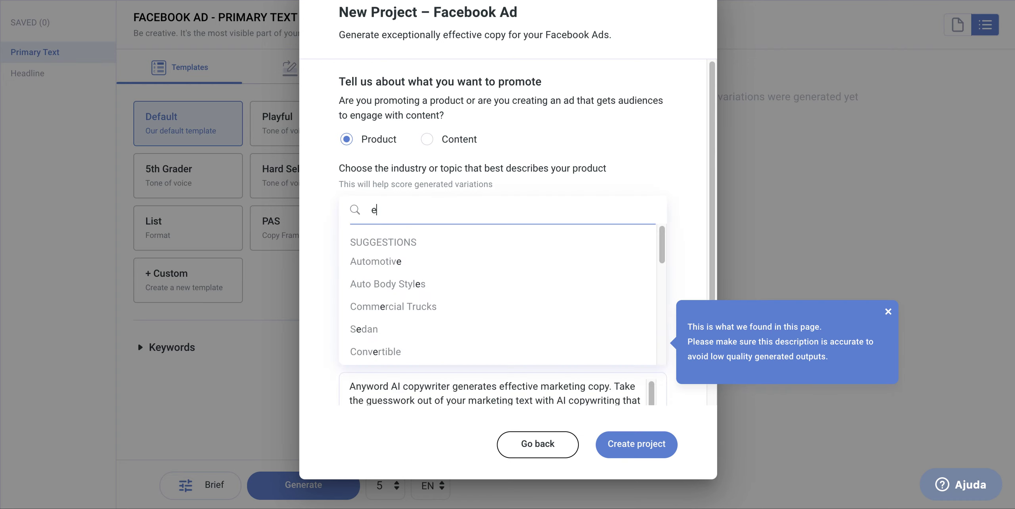
pyautogui.press('BackSpace')
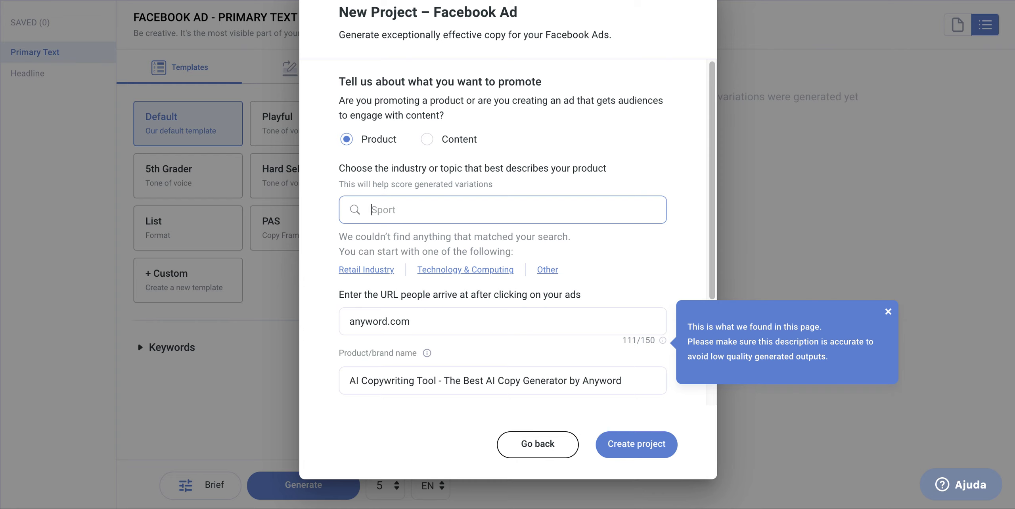
pyautogui.write('mar')
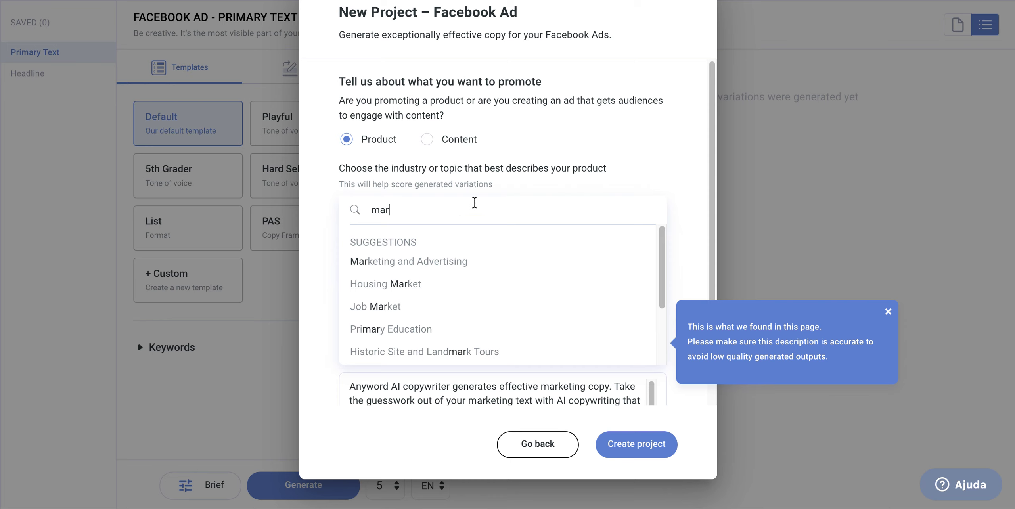
pyautogui.click(448, 282)
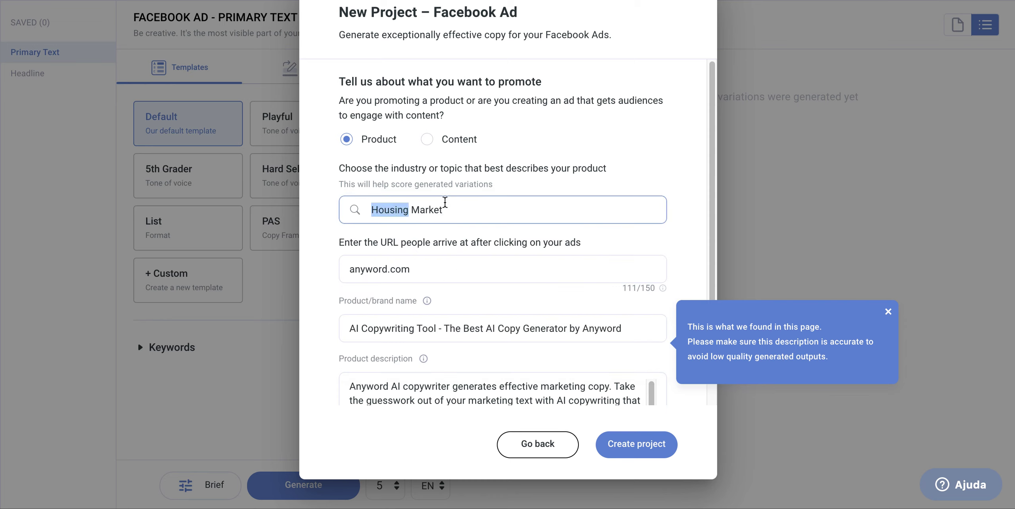
# Step: Search the industry suggestions for "marke" and set the product's industry to Marketing and Advertising
pyautogui.doubleClick(459, 206)
pyautogui.tripleClick(459, 206)
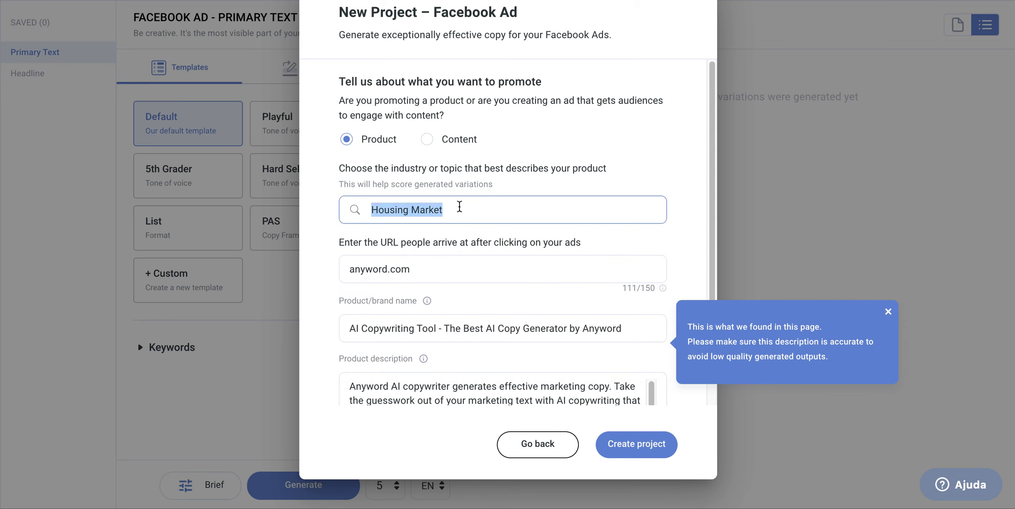
pyautogui.write('marke')
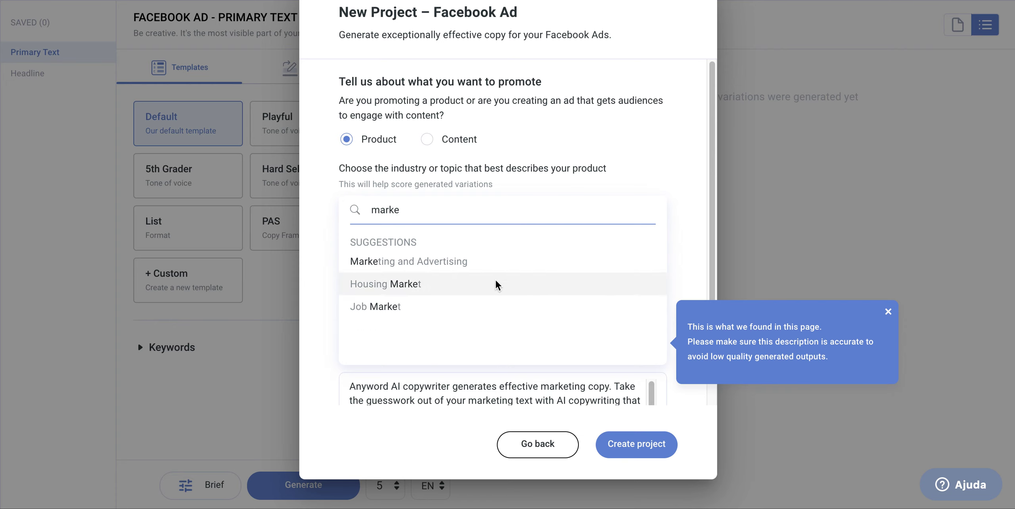
pyautogui.click(488, 269)
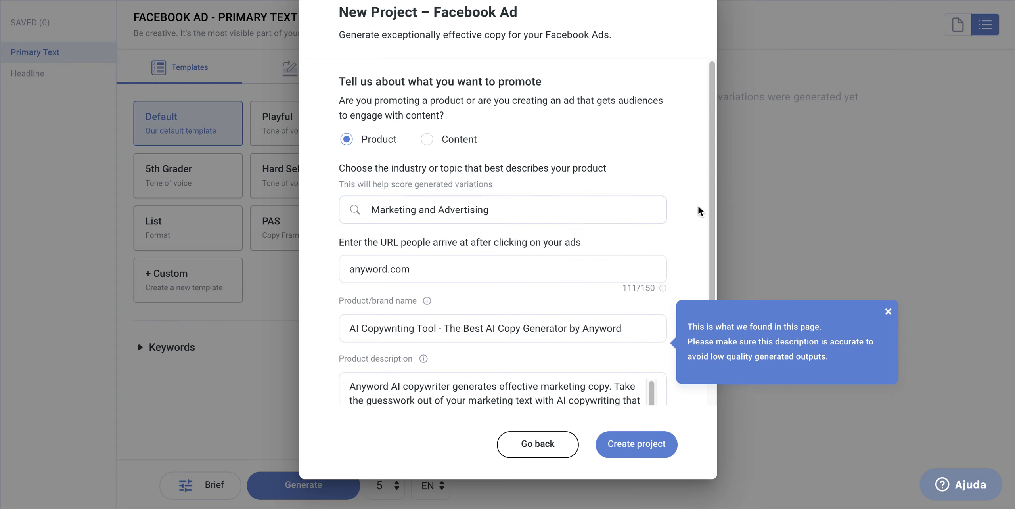
# Step: Dismiss the hint beside the product details and look over the fields filled in from the anyword.com page
pyautogui.tripleClick(425, 268)
pyautogui.rightClick(426, 267)
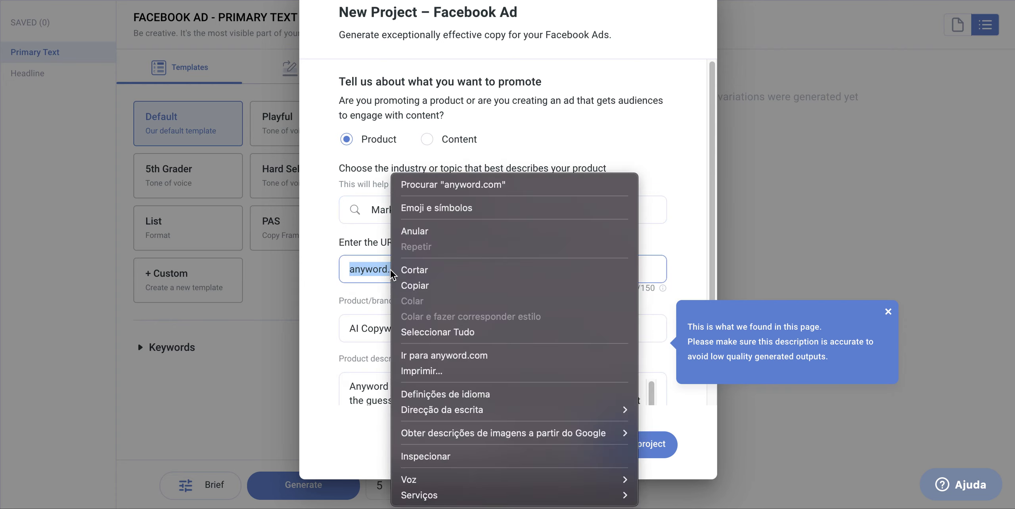
pyautogui.click(674, 236)
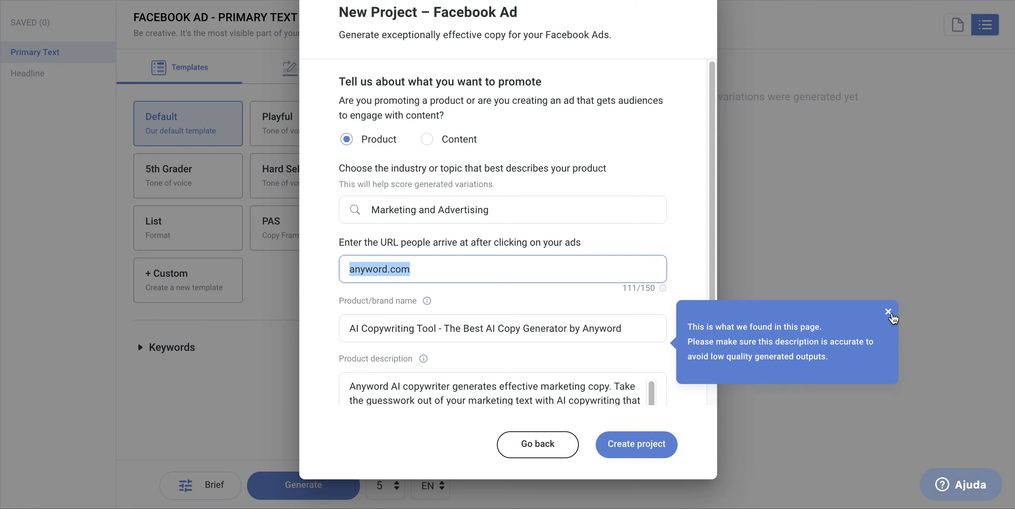
pyautogui.click(889, 312)
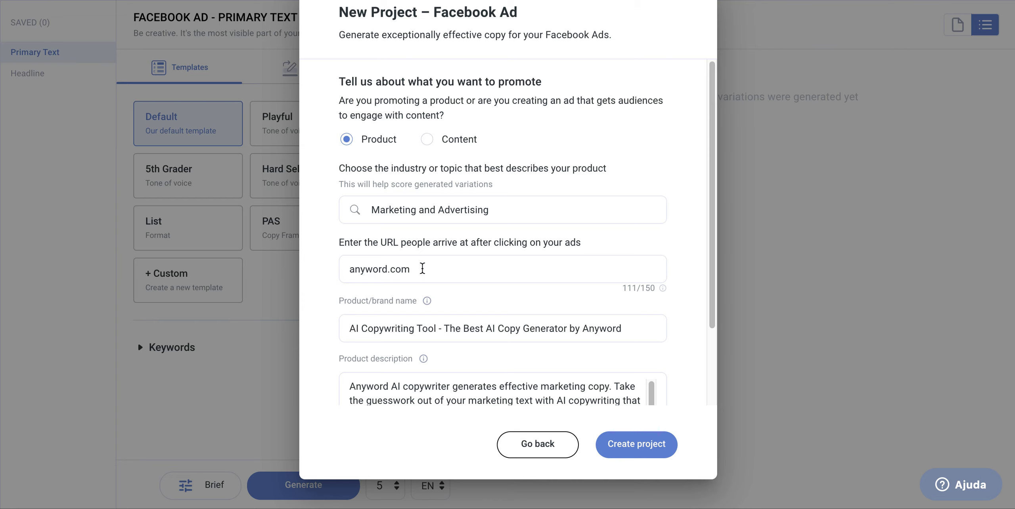
pyautogui.scroll(-2, 422, 268)
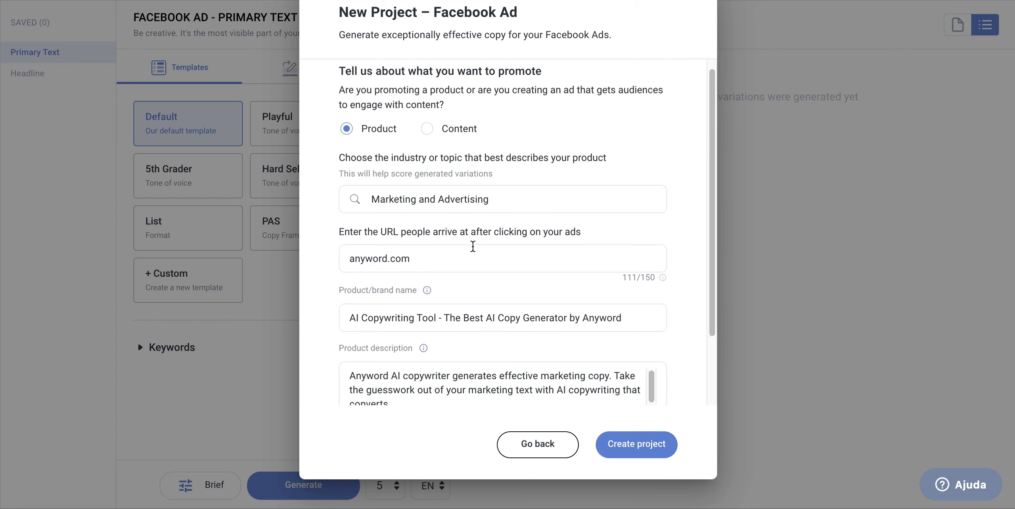
pyautogui.scroll(-4, 383, 281)
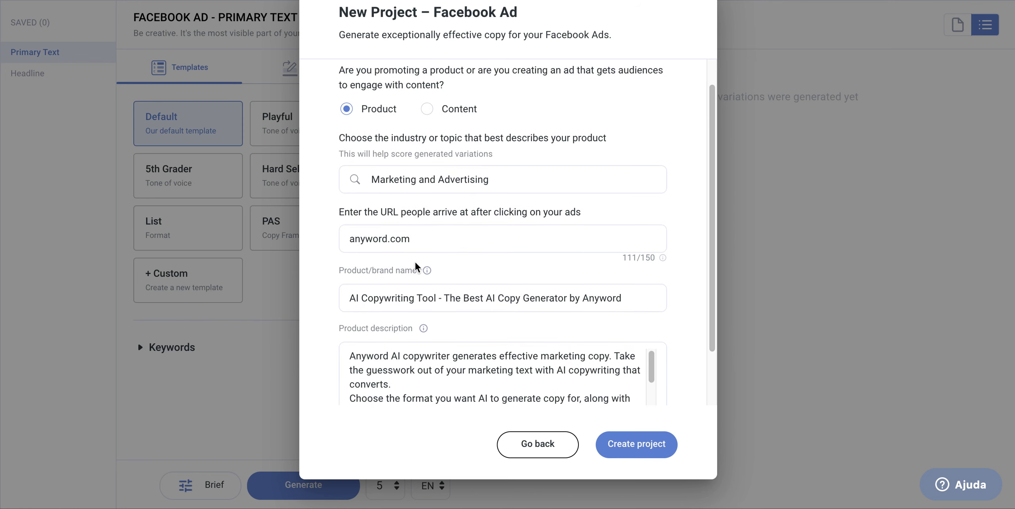
# Step: Cut the anyword.com address out of the landing page field and switch to entering a product description manually
pyautogui.click(380, 177)
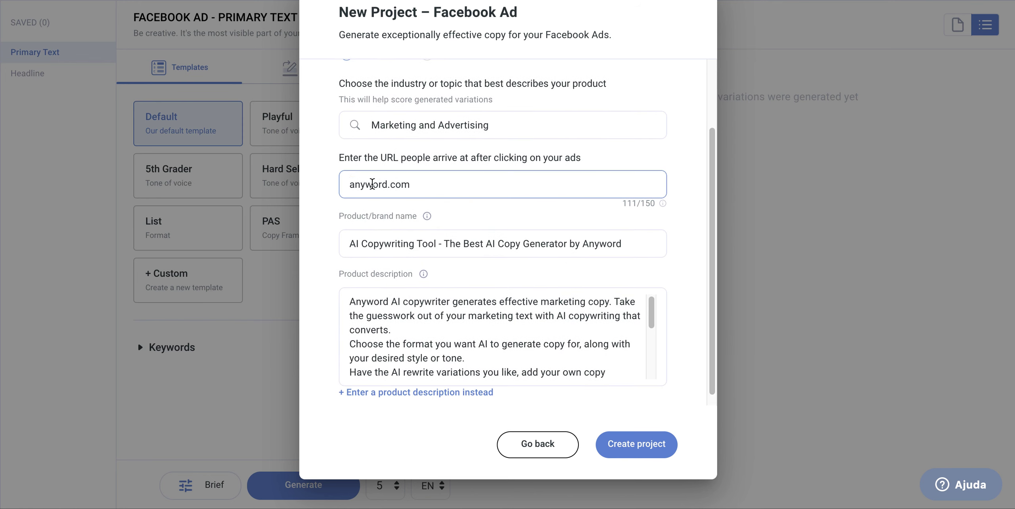
pyautogui.rightClick(375, 183)
pyautogui.click(415, 269)
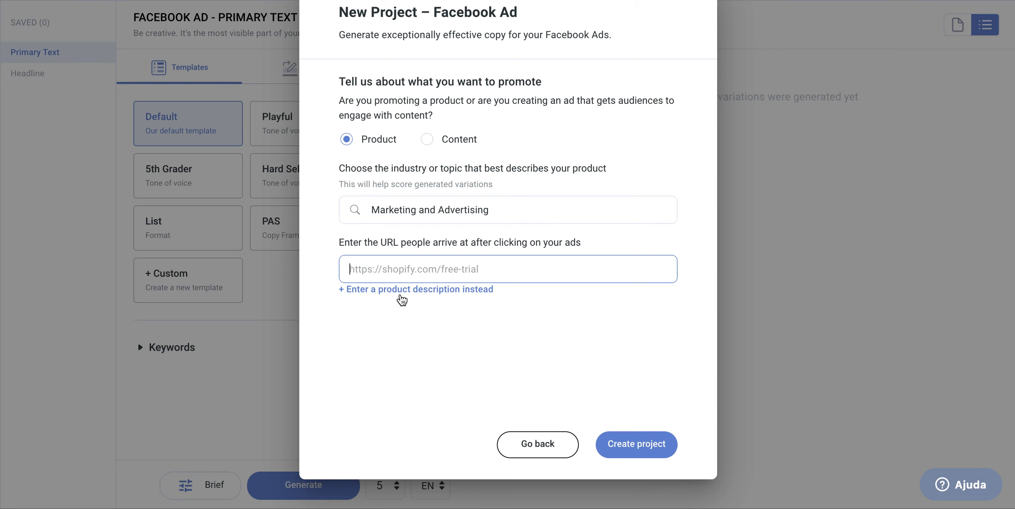
pyautogui.click(422, 293)
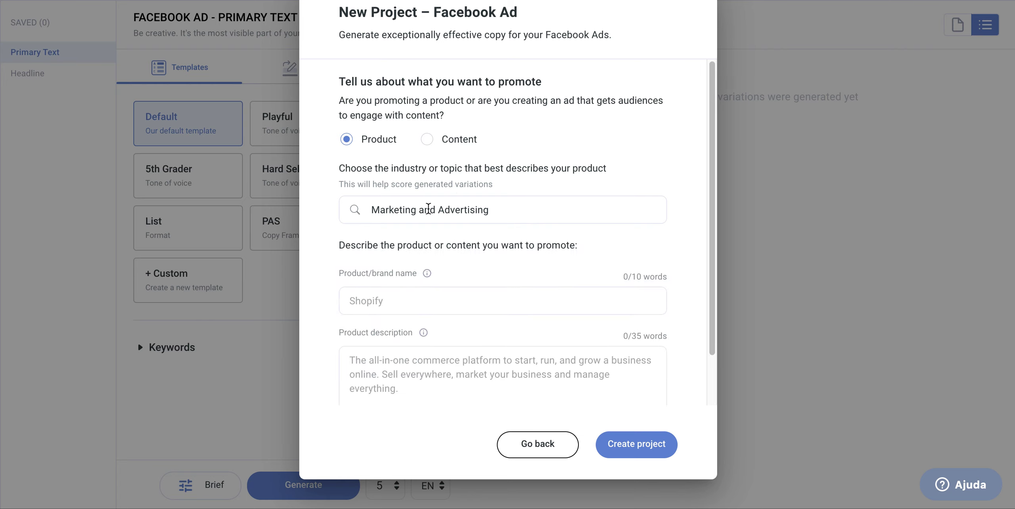
pyautogui.scroll(-1, 440, 212)
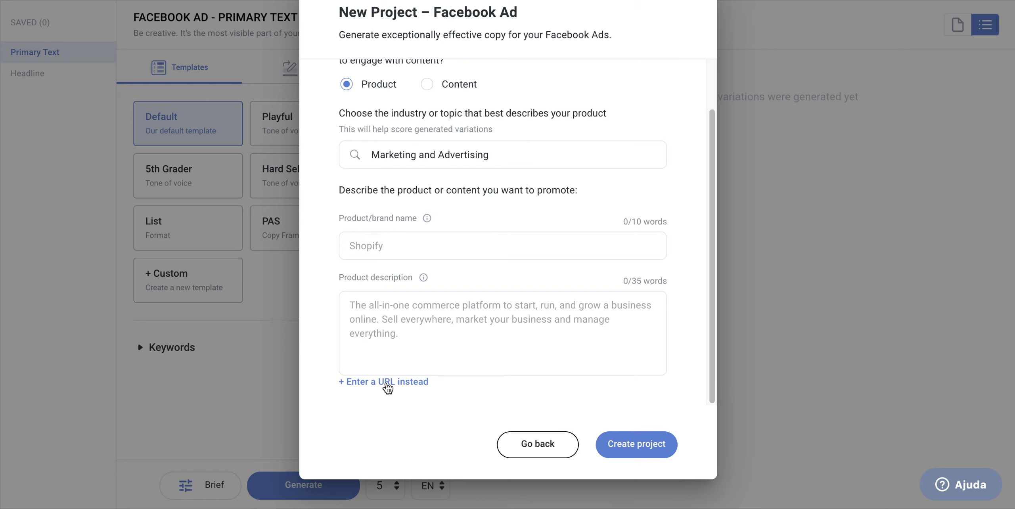
# Step: Switch back to the URL option and load the product details from anyword.com as the ad's landing page
pyautogui.click(386, 383)
pyautogui.click(420, 266)
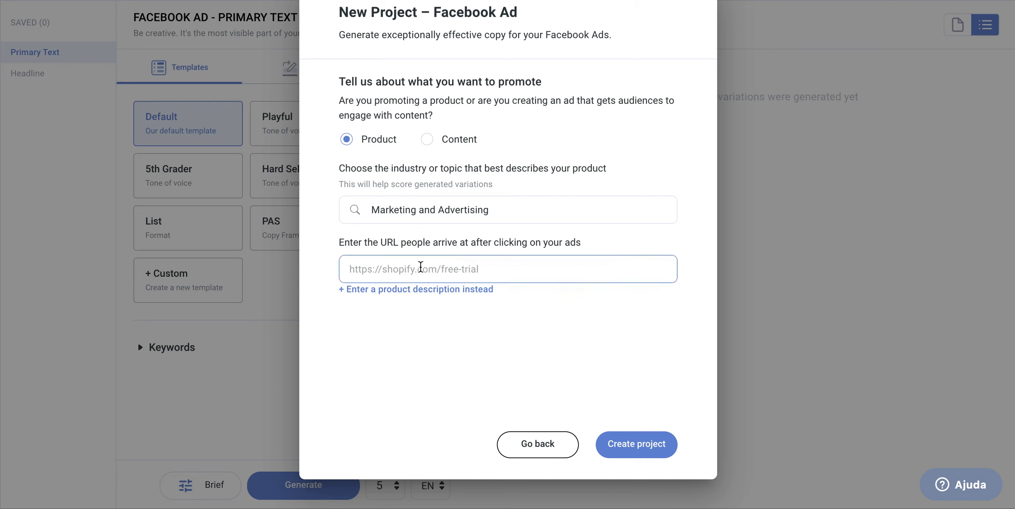
pyautogui.hotkey('ctrl', 'v')
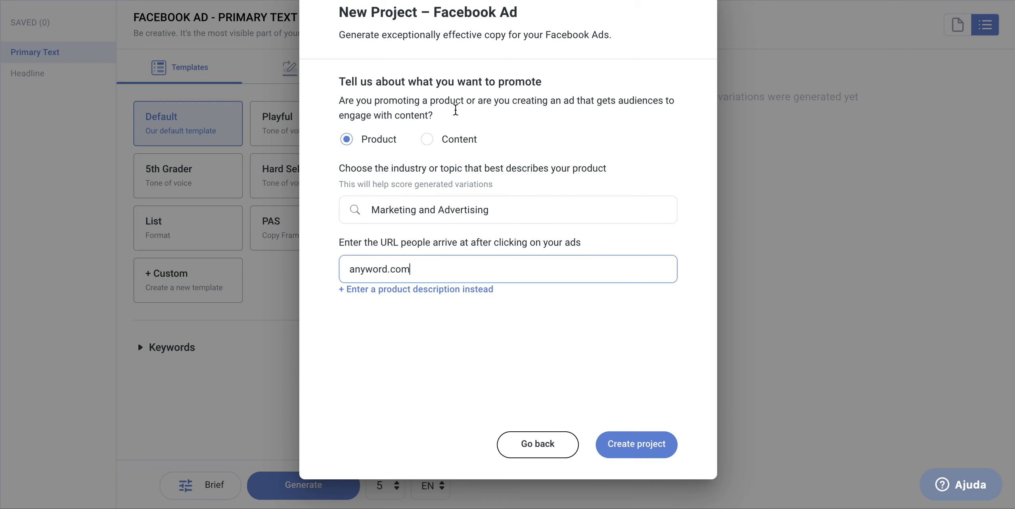
pyautogui.press('Return')
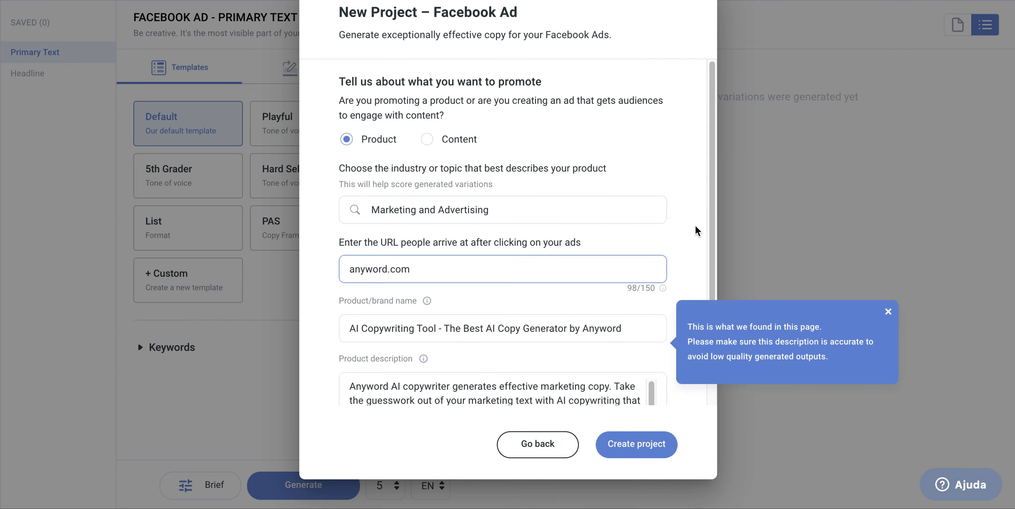
# Step: Review the product description imported from the page down to its end and create the Facebook Ad project
pyautogui.scroll(-2, 692, 221)
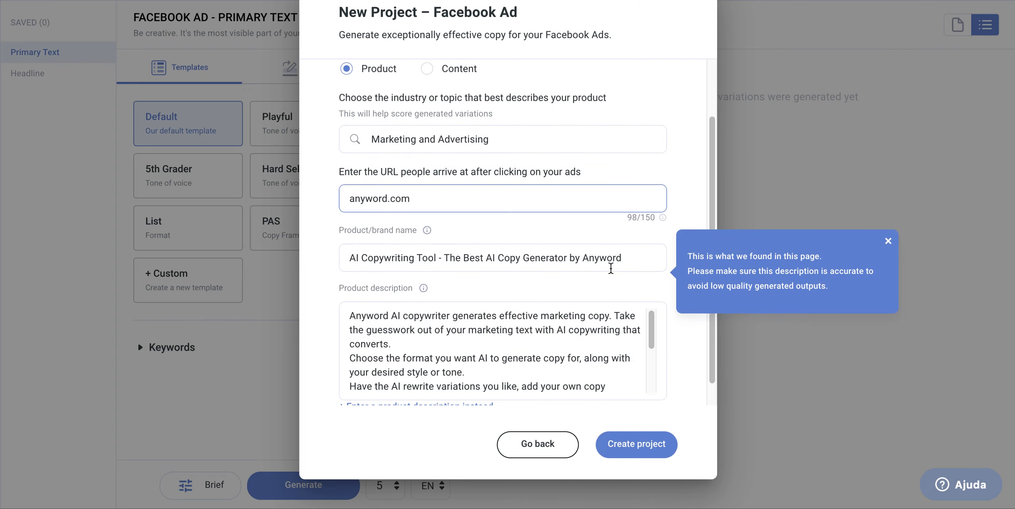
pyautogui.scroll(-1, 555, 267)
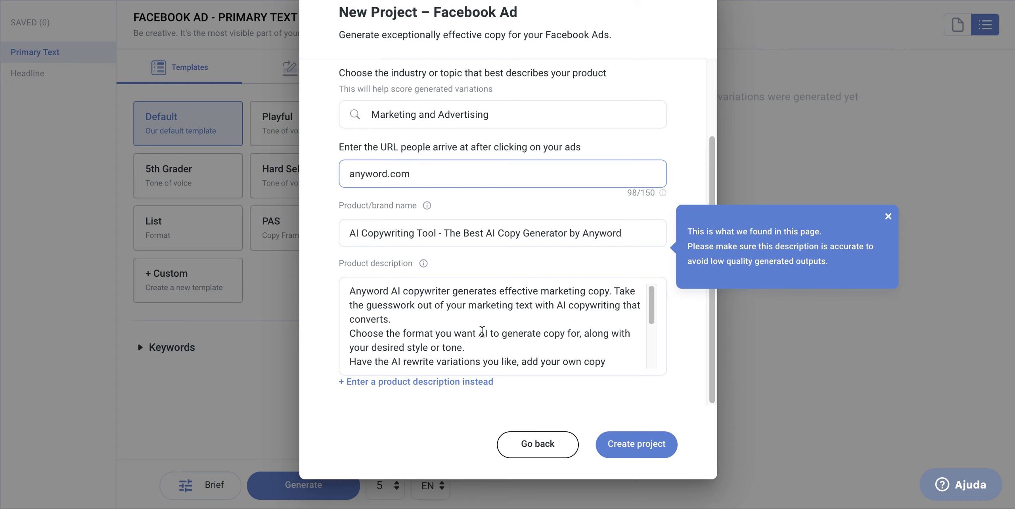
pyautogui.scroll(-2, 527, 311)
pyautogui.scroll(6, 498, 358)
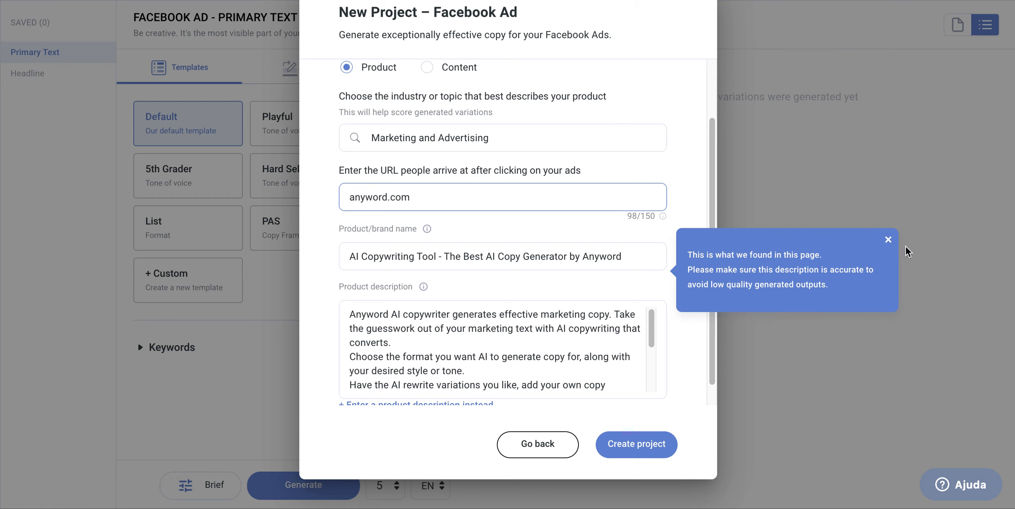
pyautogui.click(887, 240)
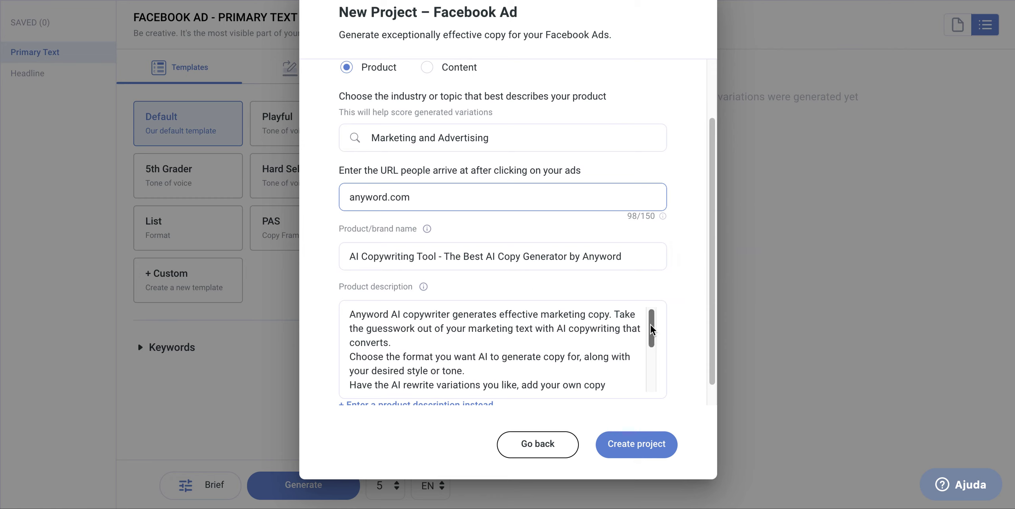
pyautogui.moveTo(651, 327); pyautogui.dragTo(653, 297)
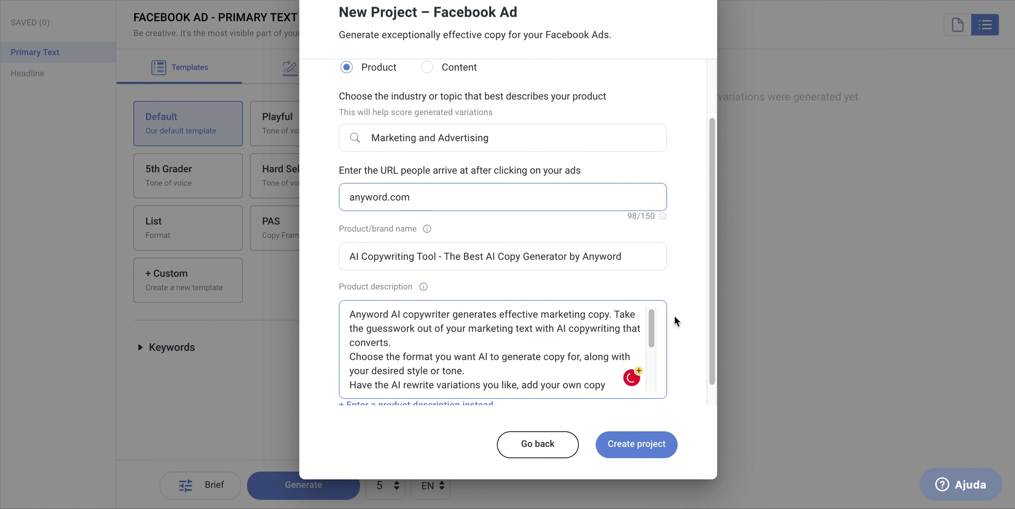
pyautogui.scroll(-3, 526, 314)
pyautogui.scroll(-1, 527, 314)
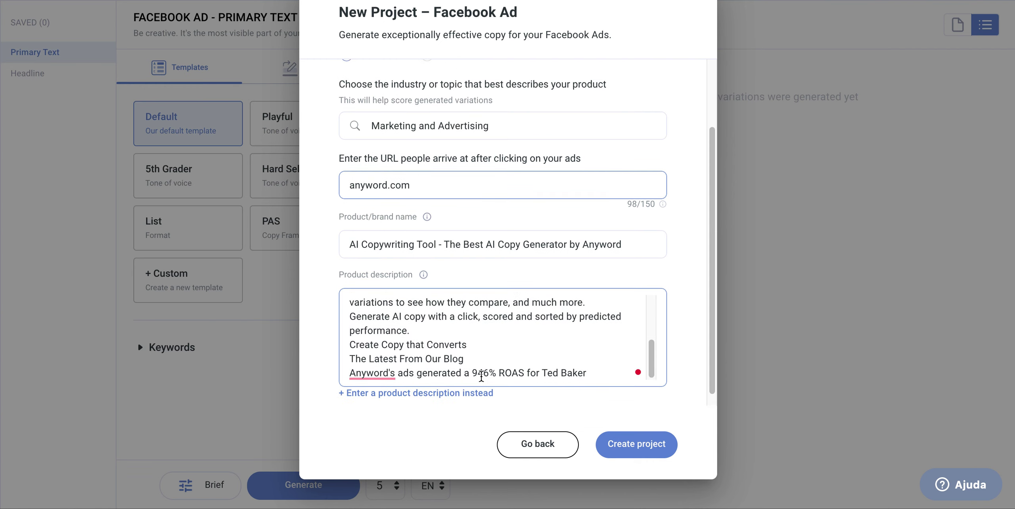
pyautogui.scroll(3, 611, 281)
pyautogui.scroll(-3, 612, 281)
pyautogui.scroll(10, 572, 338)
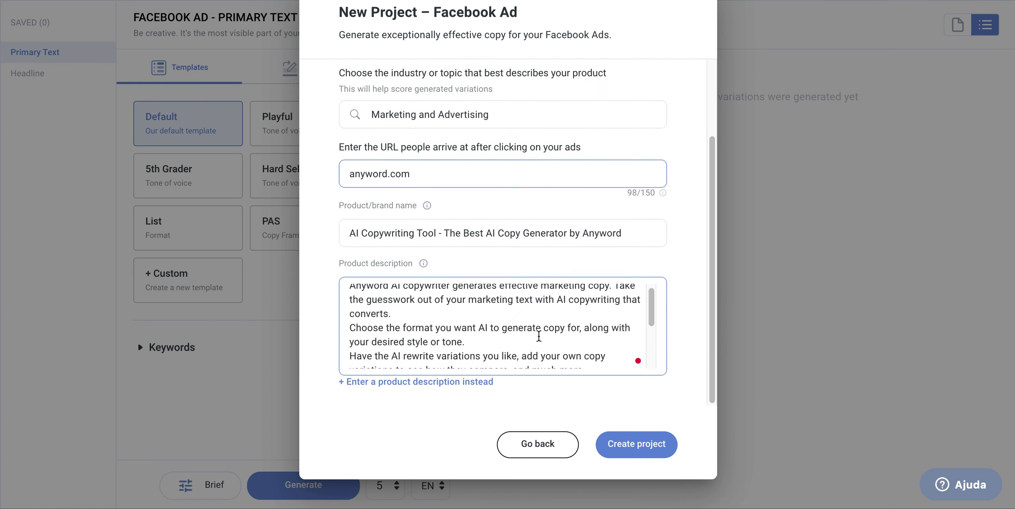
pyautogui.click(639, 445)
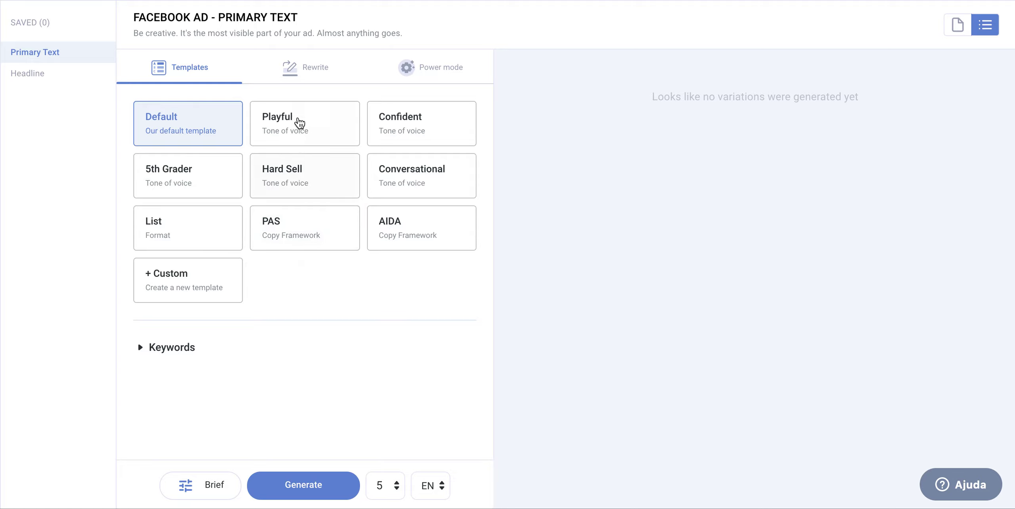
# Step: Examine the Rewrite styles and the Power mode example set form, returning to the primary text templates
pyautogui.click(321, 75)
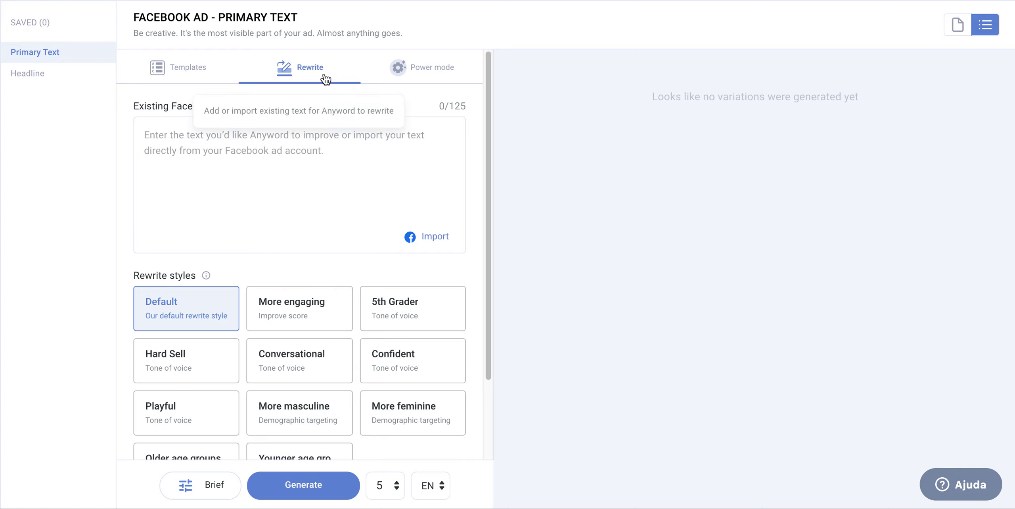
pyautogui.click(451, 73)
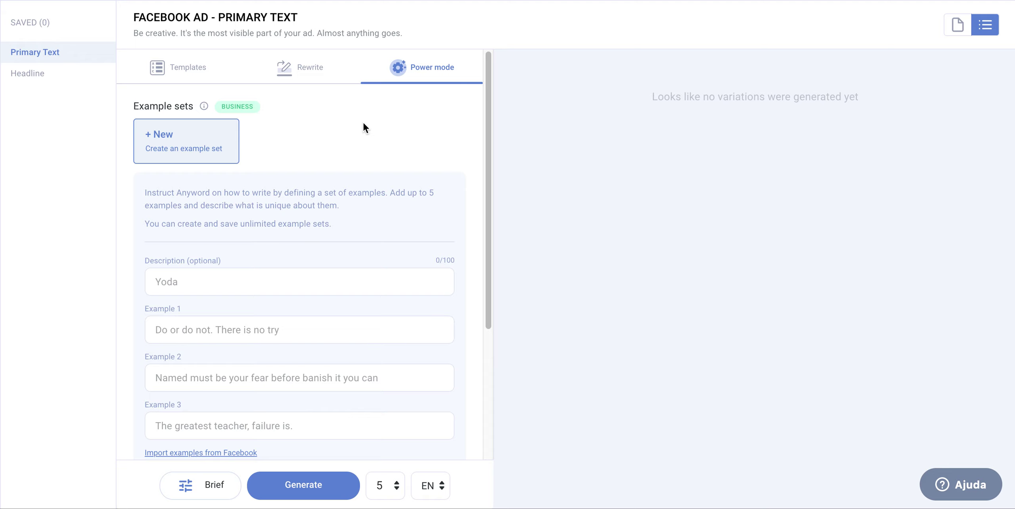
pyautogui.scroll(-1, 363, 122)
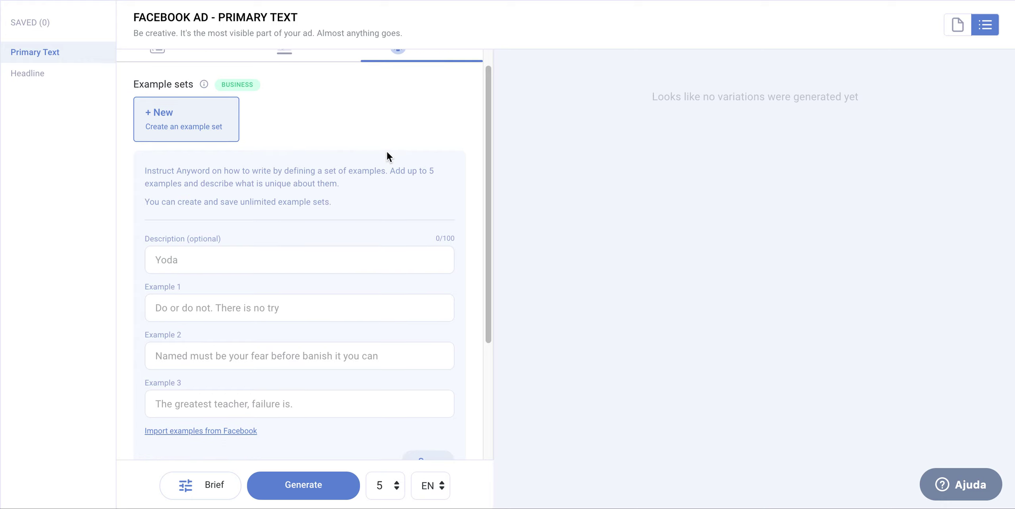
pyautogui.scroll(-1, 475, 214)
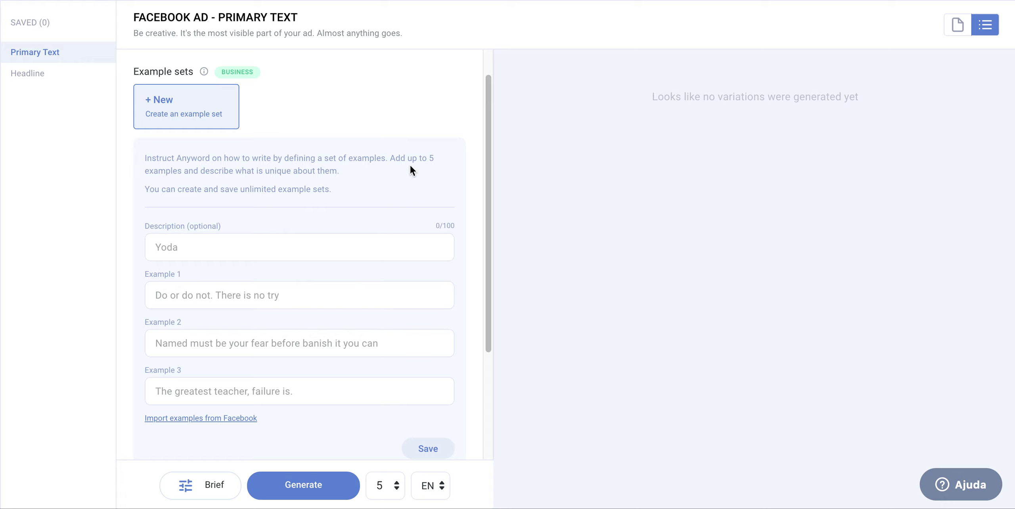
pyautogui.scroll(-1, 456, 258)
pyautogui.scroll(2, 460, 262)
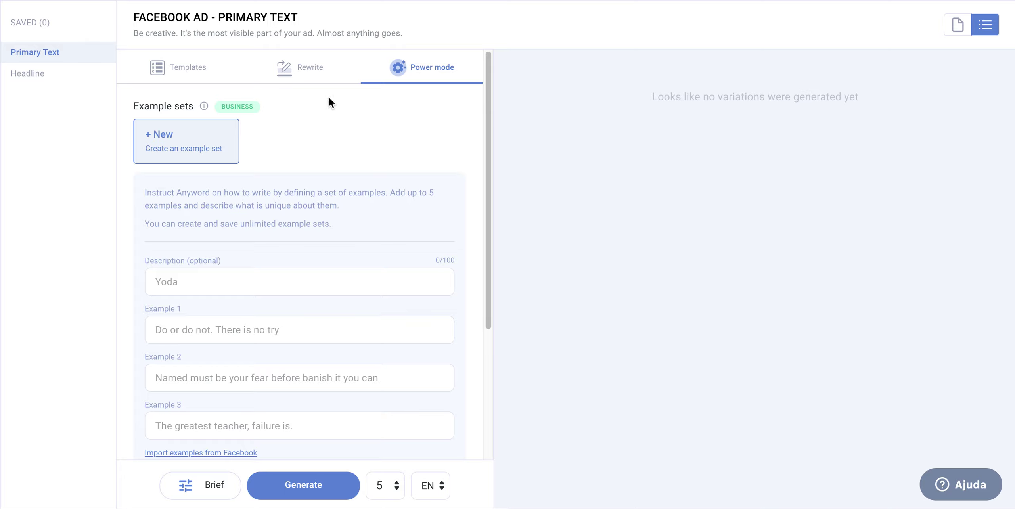
pyautogui.click(186, 72)
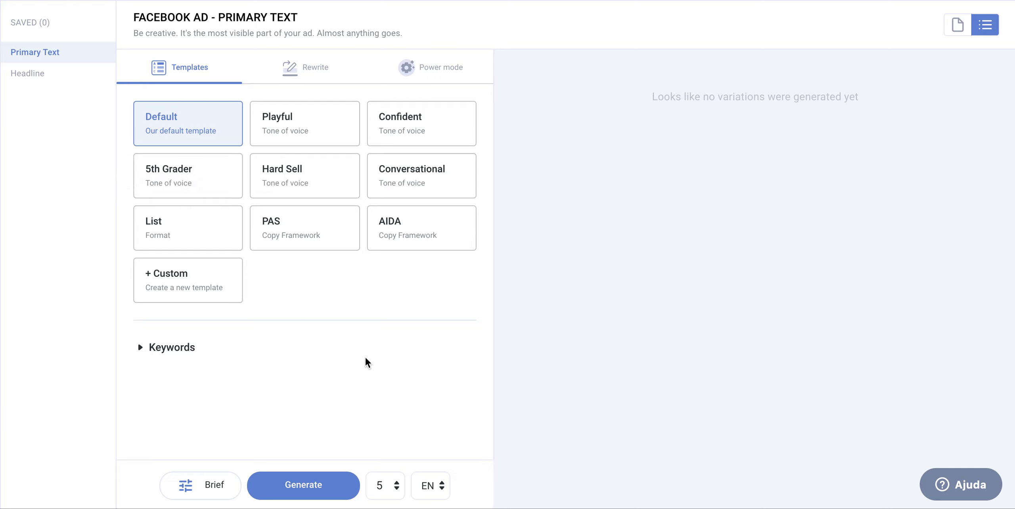
# Step: Set the number of variations to 3 and choose English (US) after browsing the available copy languages
pyautogui.click(392, 492)
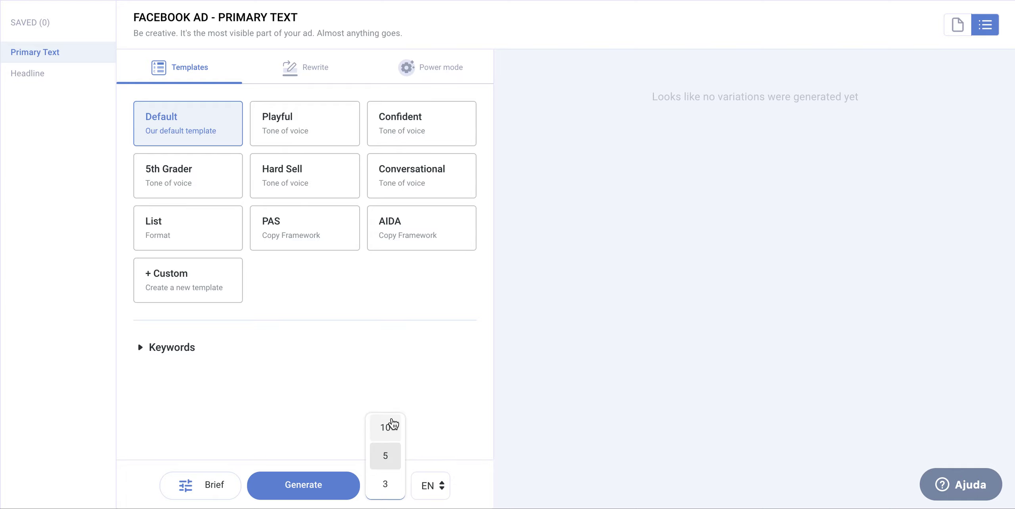
pyautogui.click(388, 489)
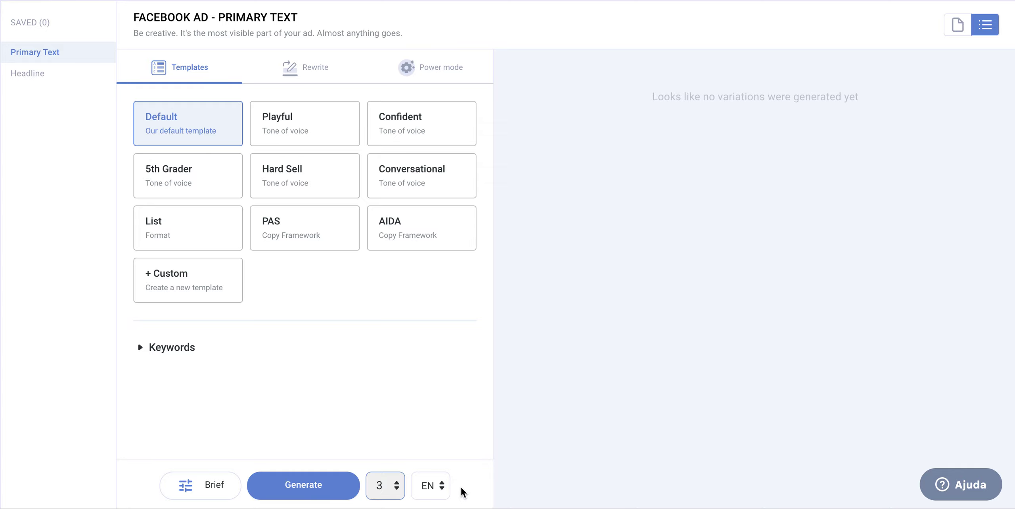
pyautogui.click(431, 490)
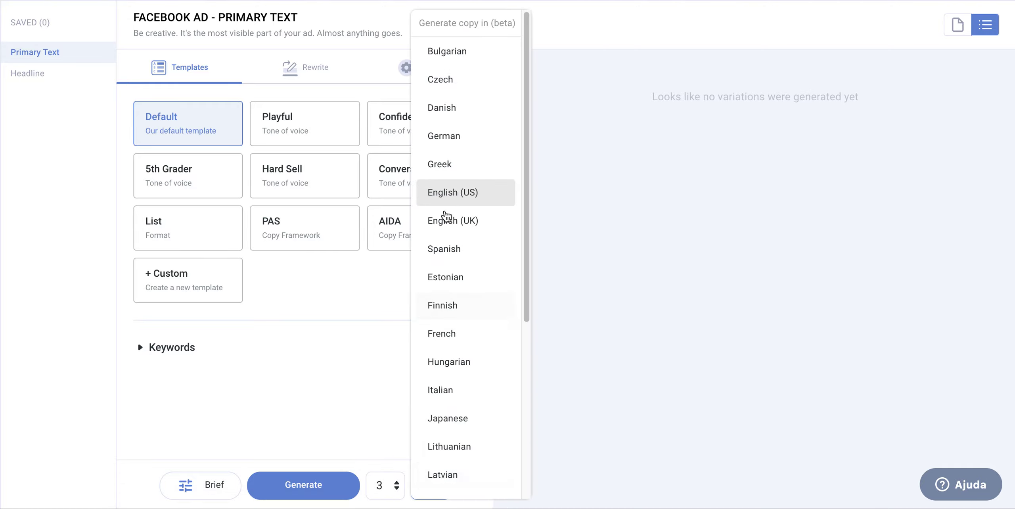
pyautogui.scroll(-5, 466, 283)
pyautogui.scroll(5, 466, 283)
pyautogui.scroll(-5, 468, 198)
pyautogui.scroll(5, 463, 244)
pyautogui.scroll(-3, 456, 186)
pyautogui.scroll(-3, 456, 196)
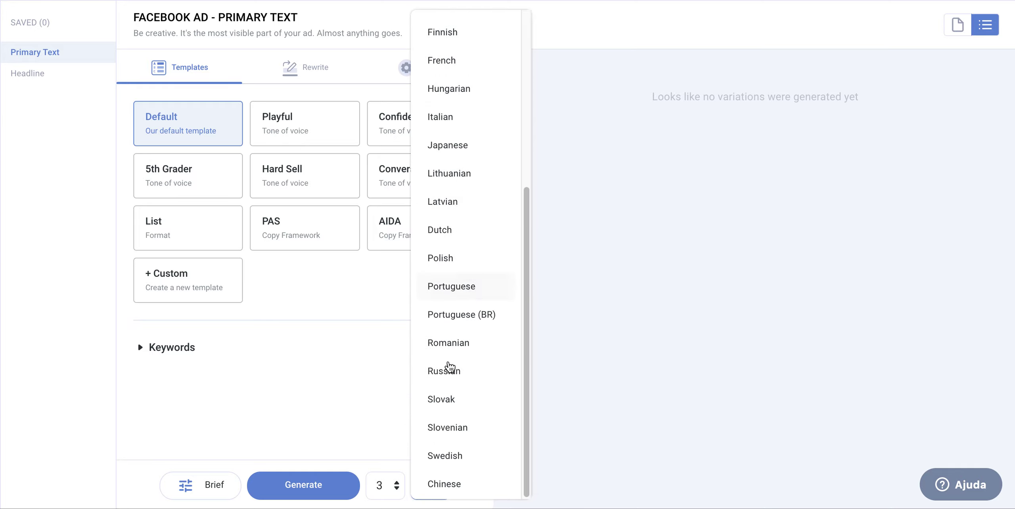
pyautogui.scroll(1, 454, 470)
pyautogui.scroll(4, 446, 378)
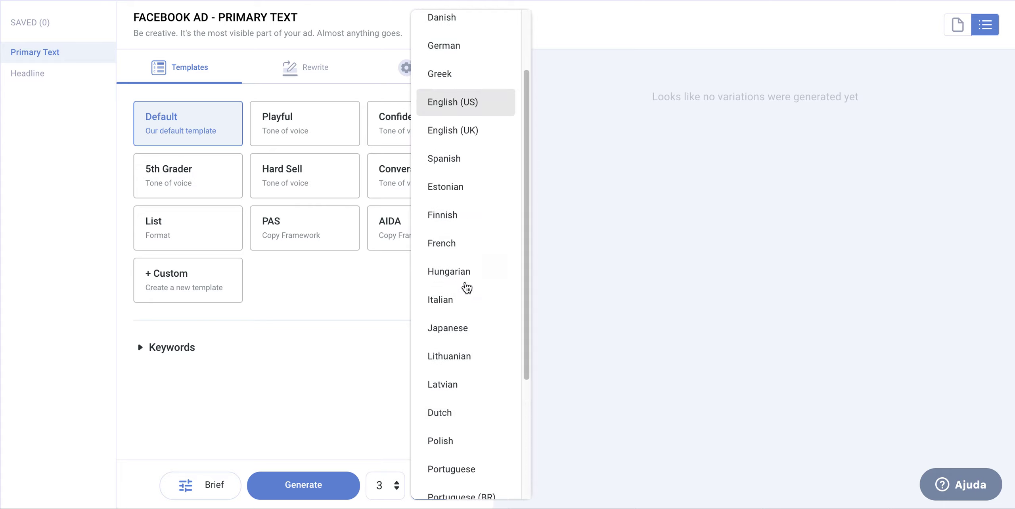
pyautogui.scroll(3, 464, 283)
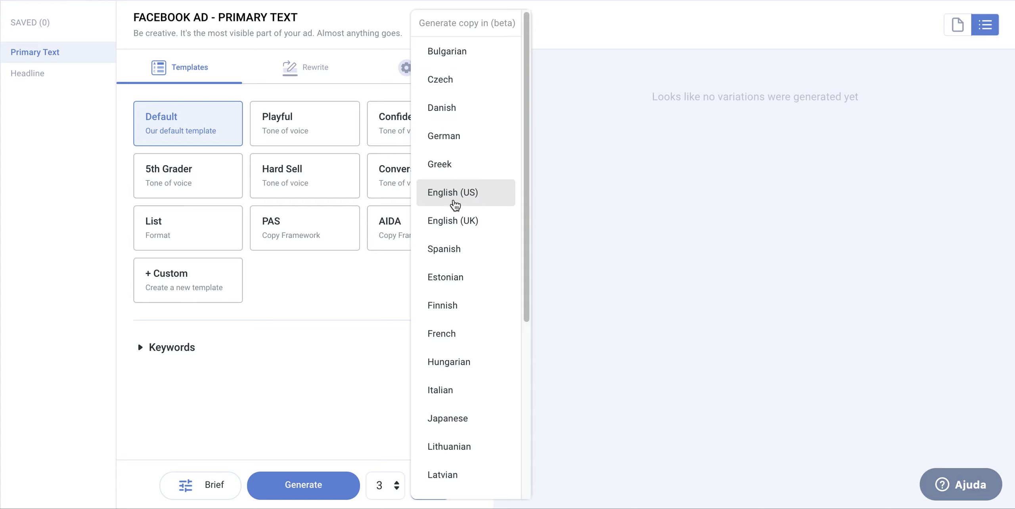
pyautogui.click(488, 199)
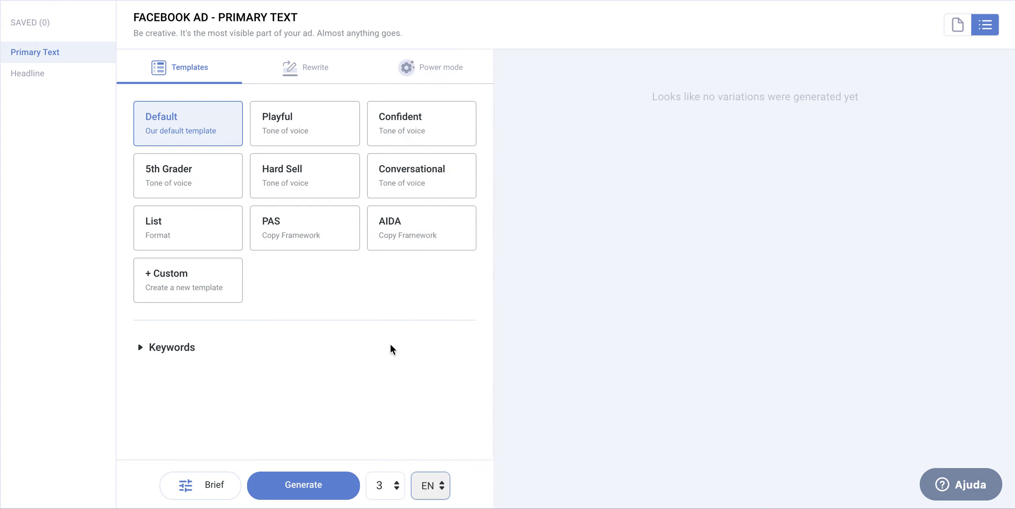
# Step: Generate the Facebook ad primary text variations with the Default template
pyautogui.click(472, 485)
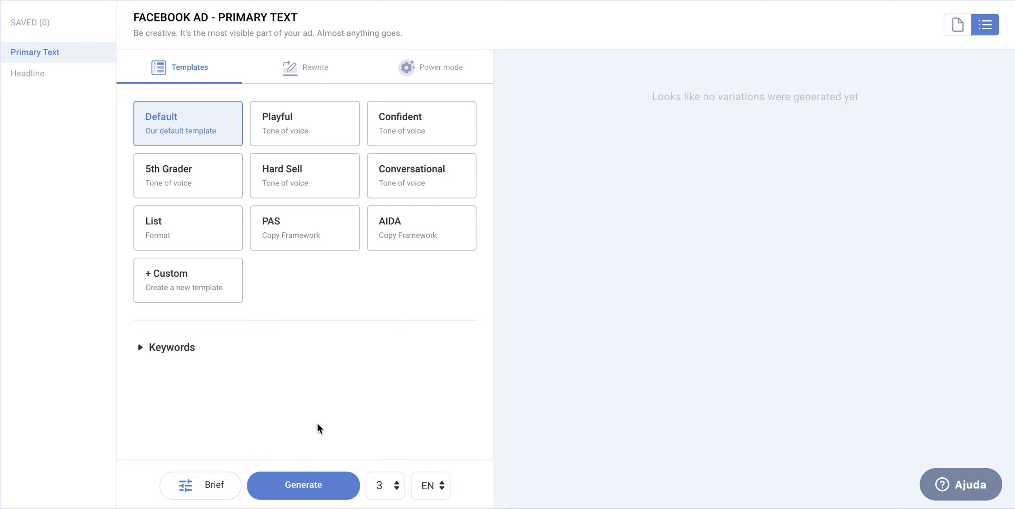
pyautogui.click(307, 488)
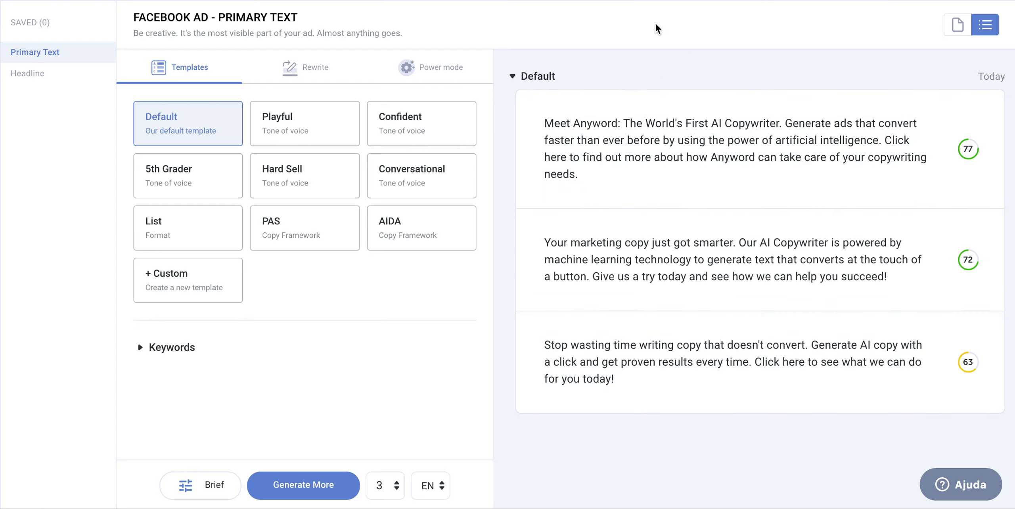
# Step: Examine the predictive performance details of the first primary text variation, including audience age, tone of voice, benefits and channel policy, and close them
pyautogui.moveTo(586, 129)
pyautogui.click(971, 145)
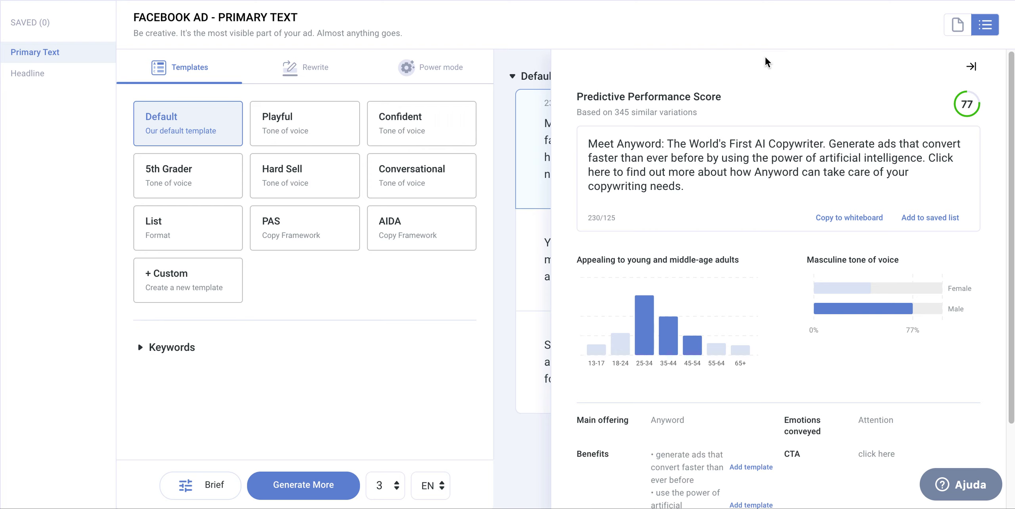
pyautogui.scroll(-1, 747, 239)
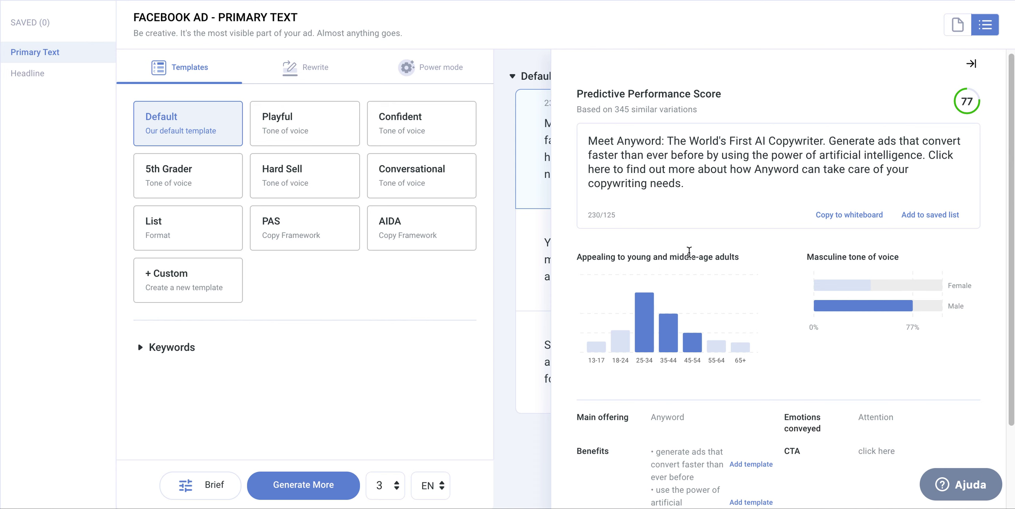
pyautogui.scroll(-3, 707, 187)
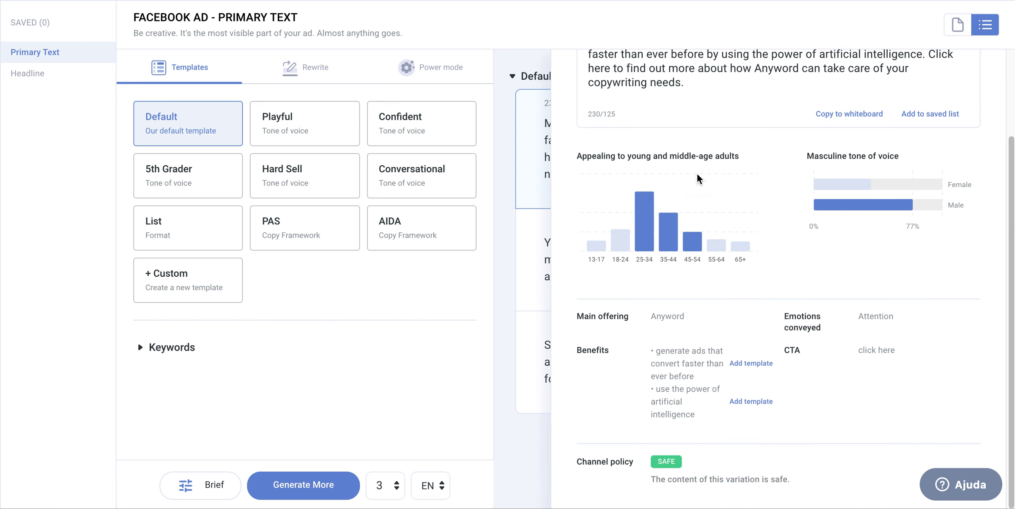
pyautogui.scroll(2, 784, 190)
pyautogui.scroll(-2, 772, 184)
pyautogui.scroll(2, 773, 238)
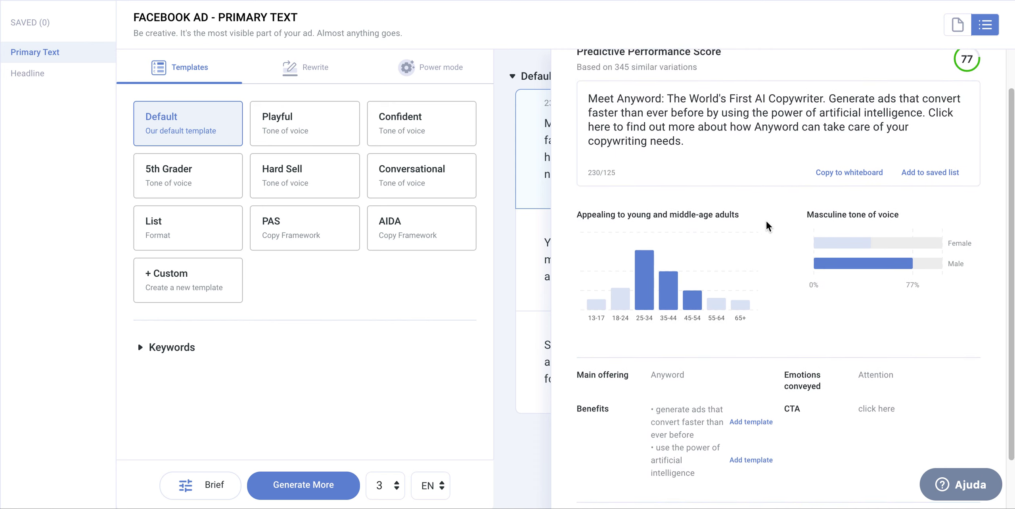
pyautogui.scroll(-2, 771, 233)
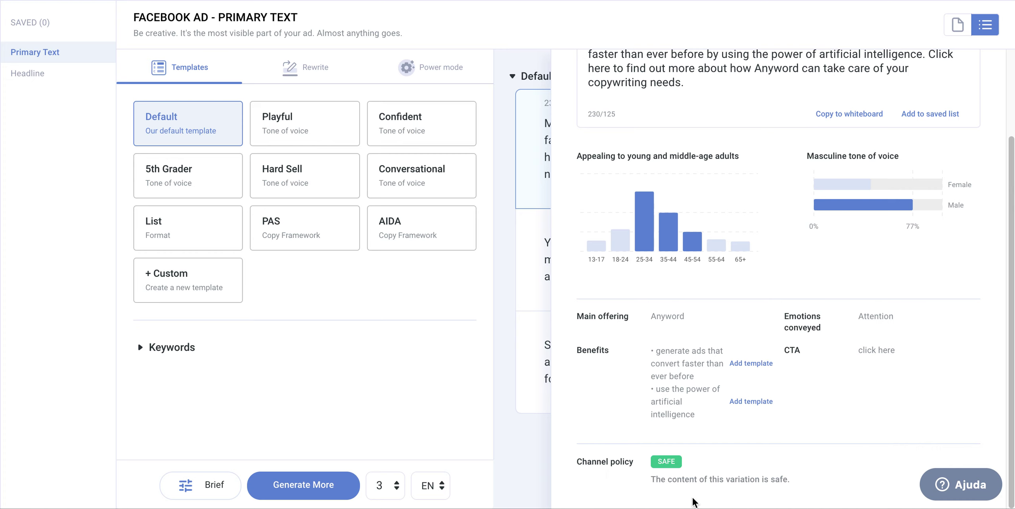
pyautogui.scroll(2, 761, 455)
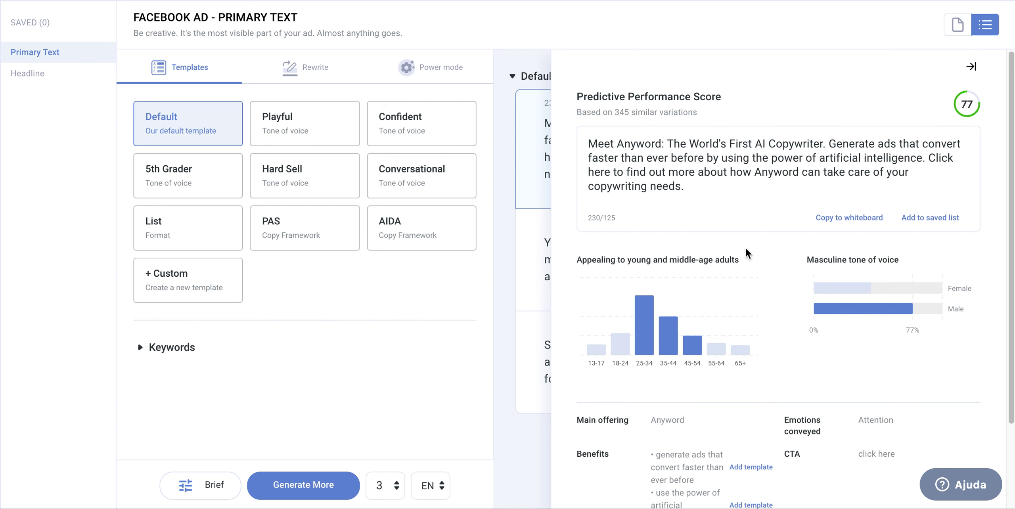
pyautogui.scroll(-2, 749, 278)
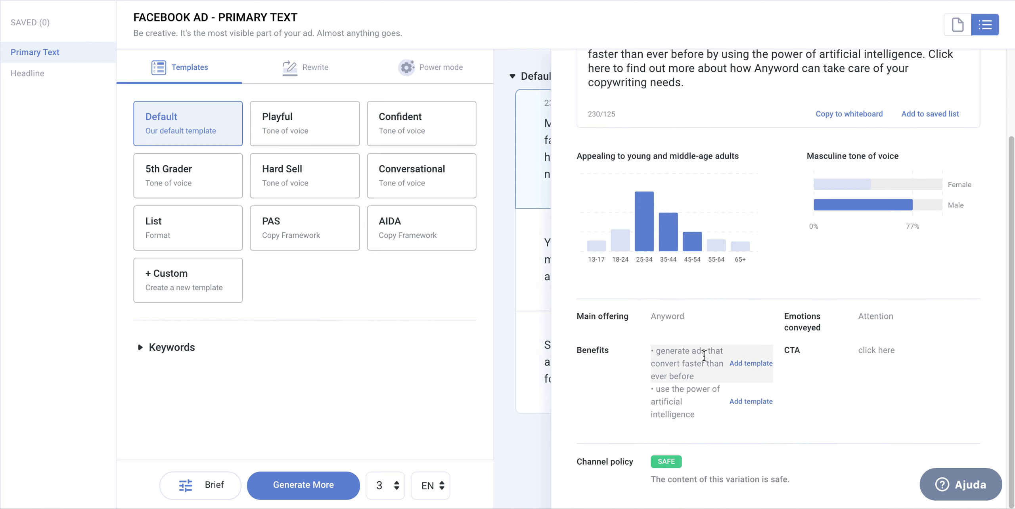
pyautogui.scroll(2, 704, 347)
pyautogui.scroll(-2, 709, 317)
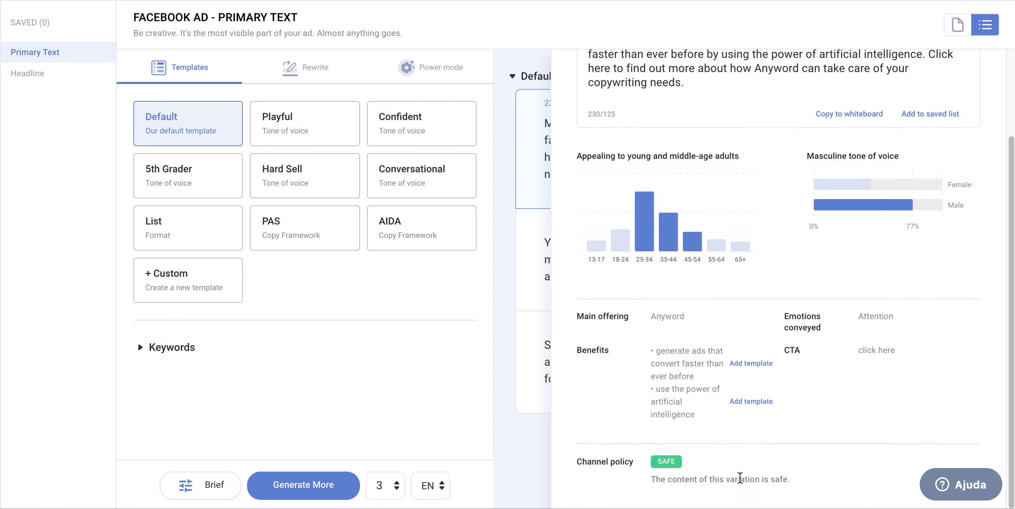
pyautogui.scroll(3, 696, 374)
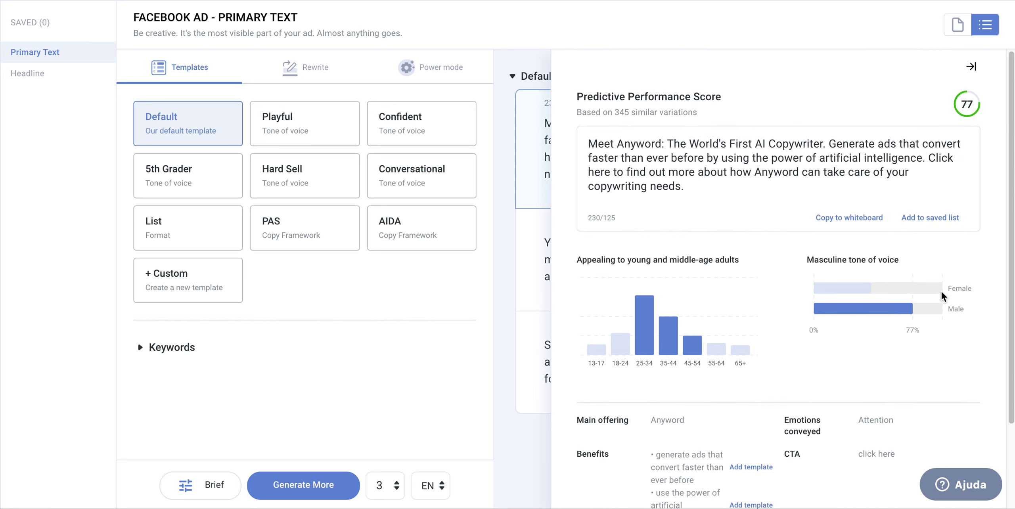
pyautogui.click(970, 72)
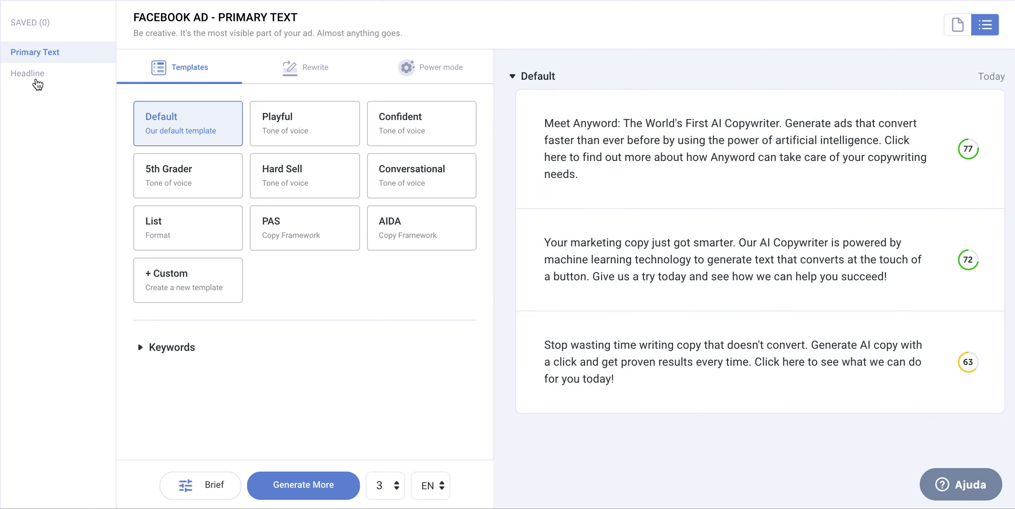
# Step: Generate three Facebook ad headline variations with the Default template and look over each result
pyautogui.moveTo(573, 98)
pyautogui.click(58, 82)
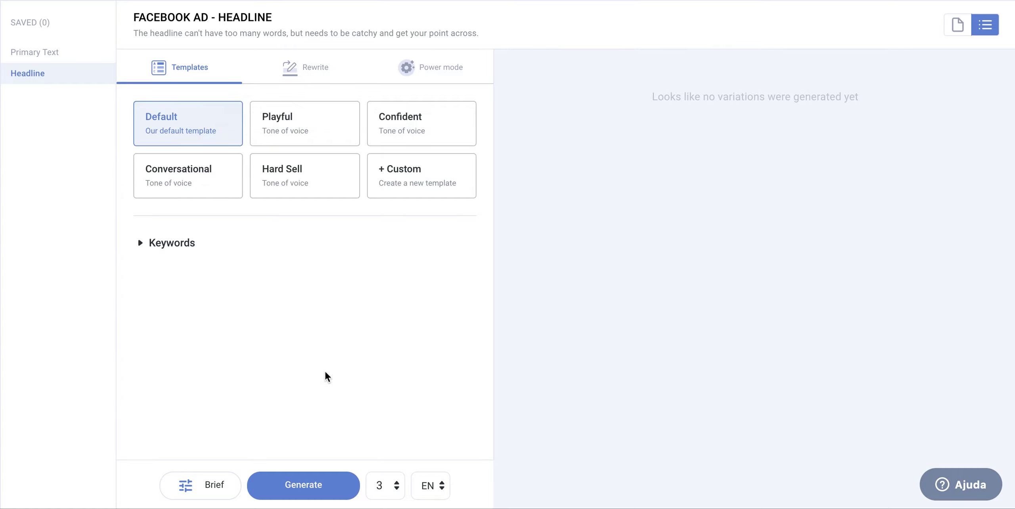
pyautogui.click(308, 485)
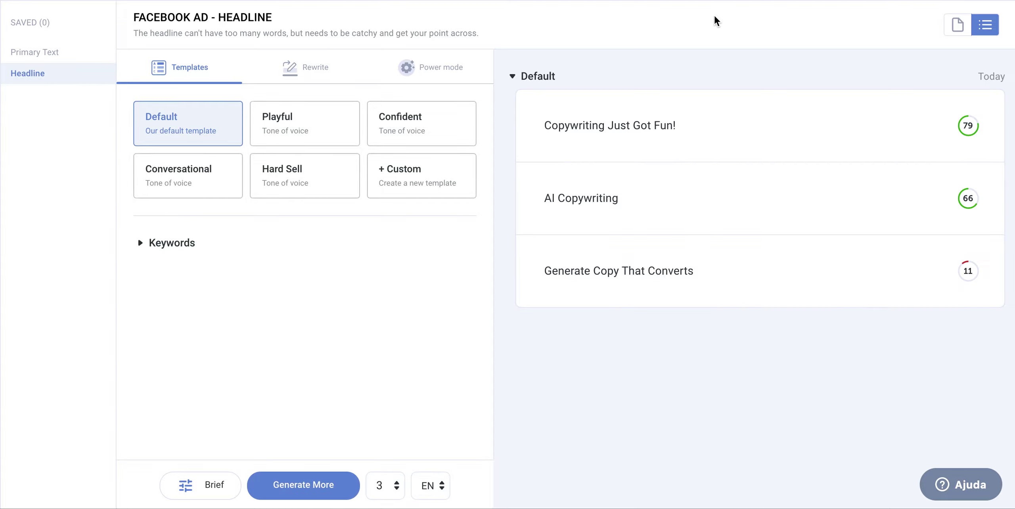
pyautogui.moveTo(572, 128)
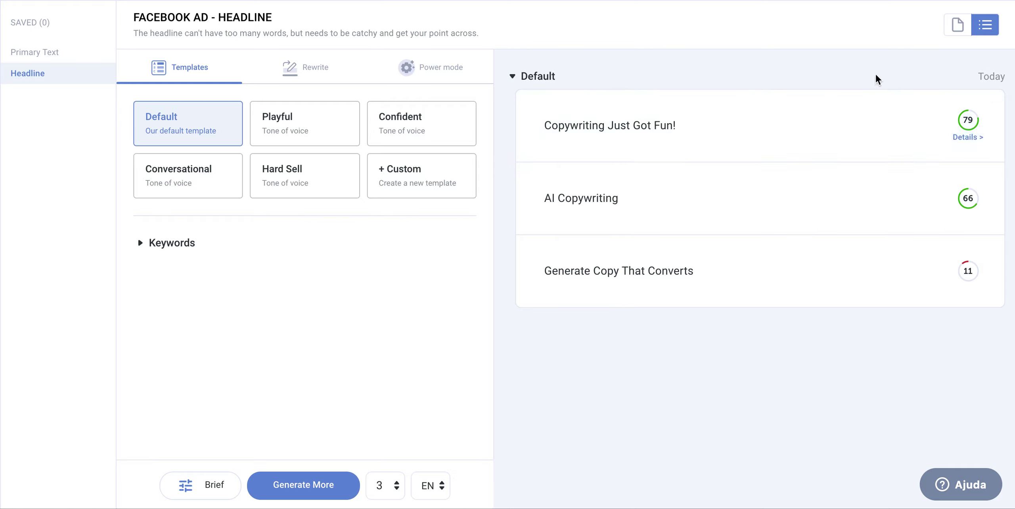
pyautogui.moveTo(580, 202)
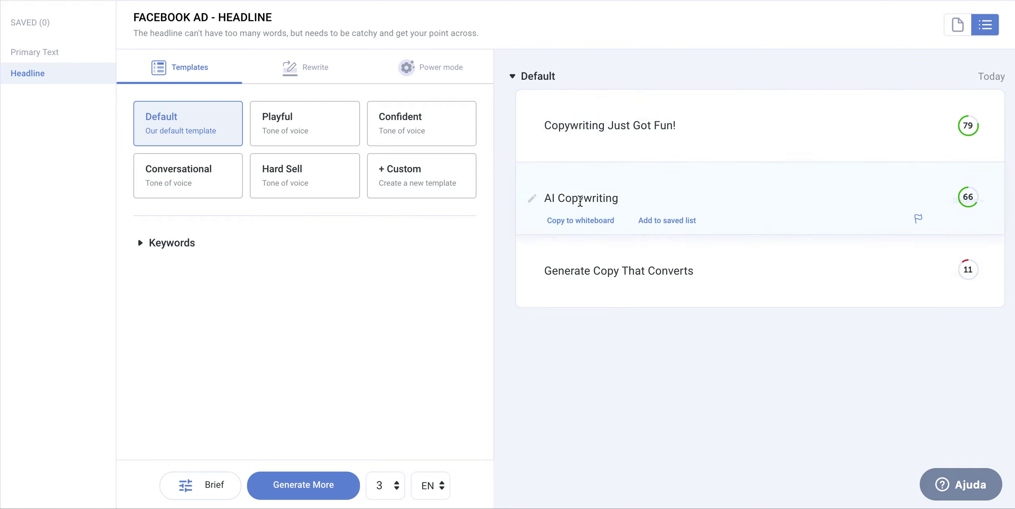
pyautogui.moveTo(571, 270)
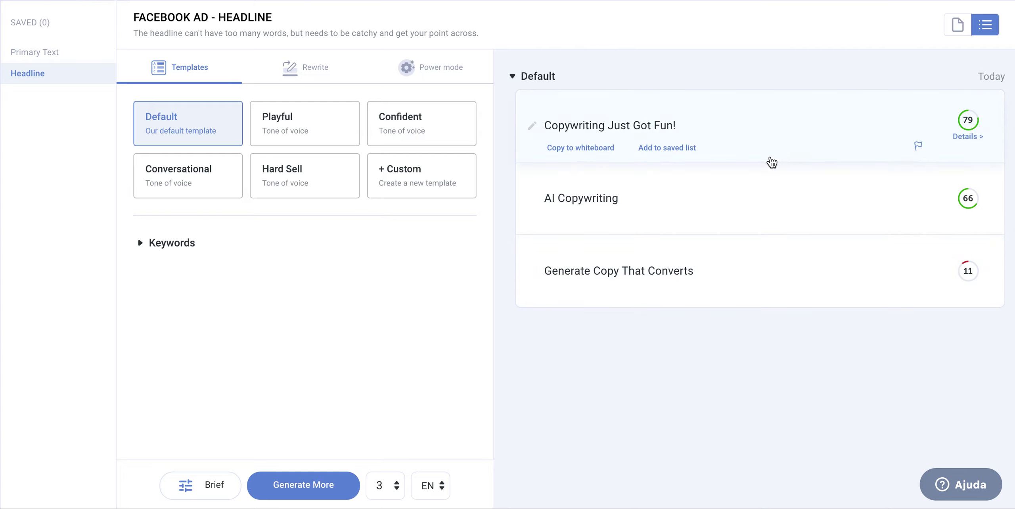
# Step: Look at the variation count options, the headline Rewrite styles and the project name form without changing them
pyautogui.click(380, 494)
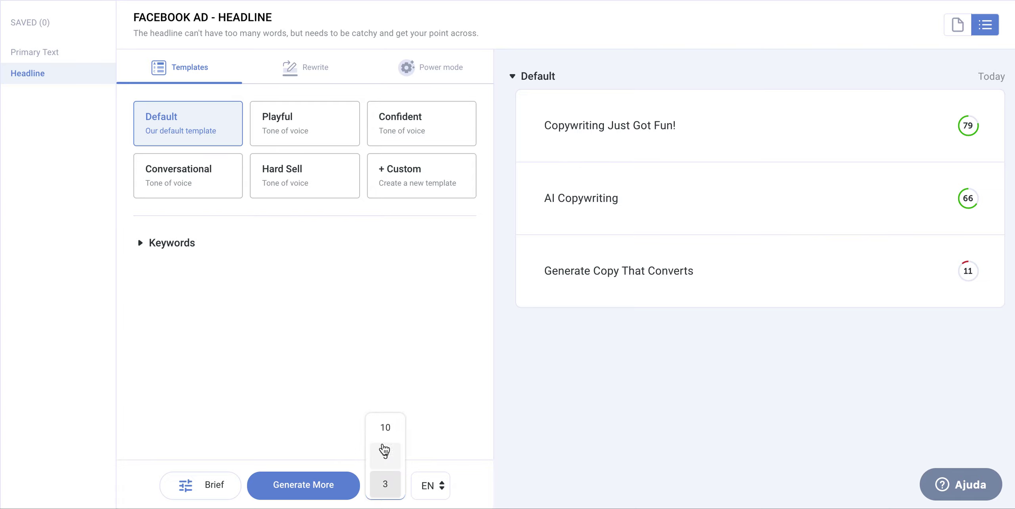
pyautogui.click(475, 488)
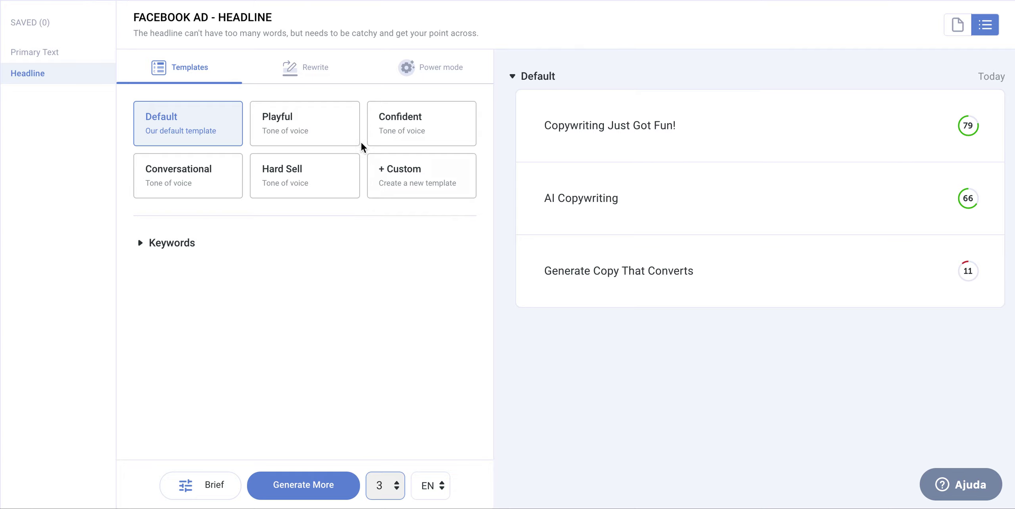
pyautogui.click(301, 79)
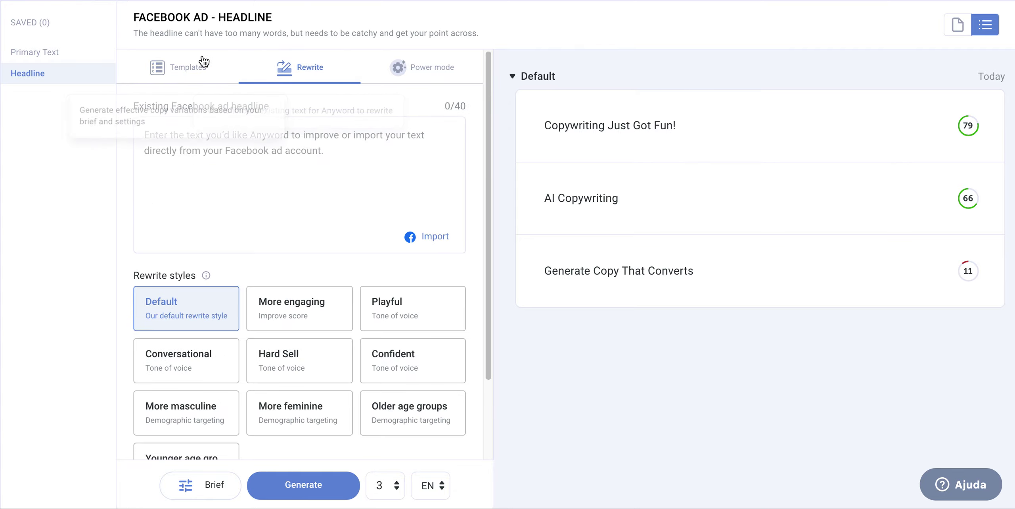
pyautogui.click(204, 70)
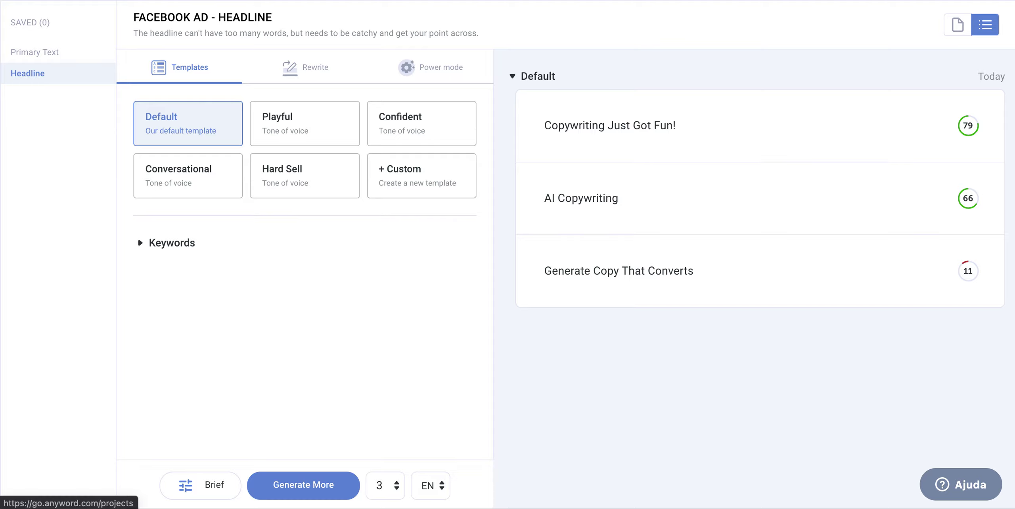
pyautogui.click(338, 1)
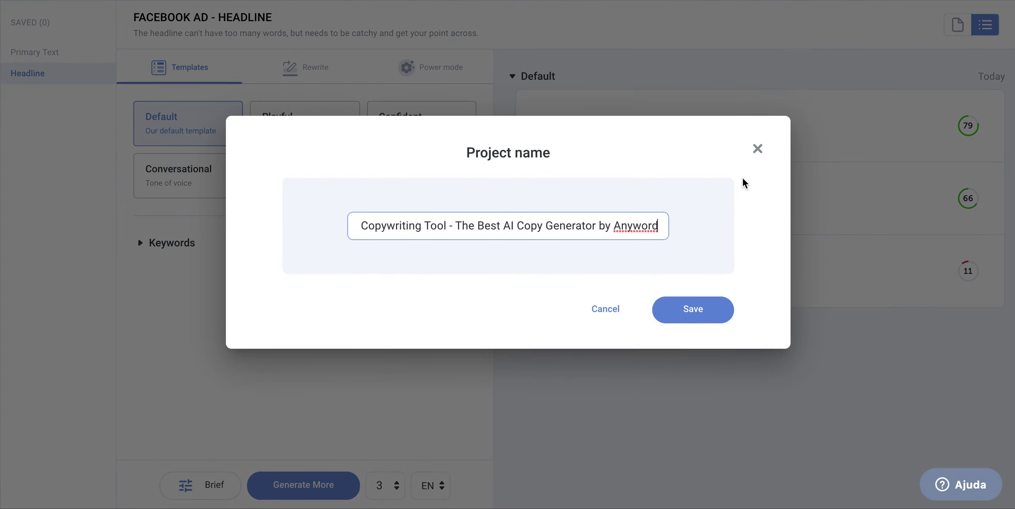
pyautogui.click(759, 150)
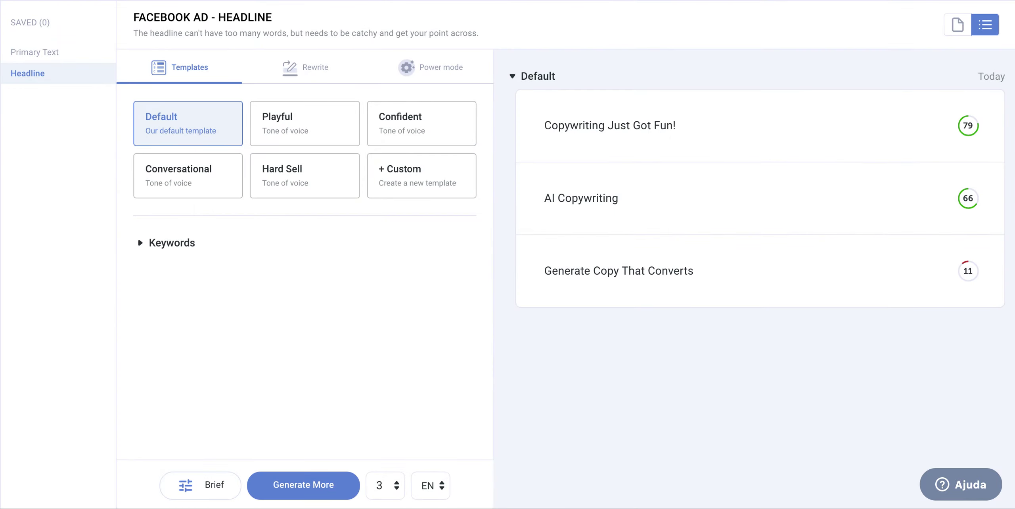
# Step: Leave the Facebook ad project and start a new Blog Post project from the Blog copywriting category
pyautogui.click(40, 1)
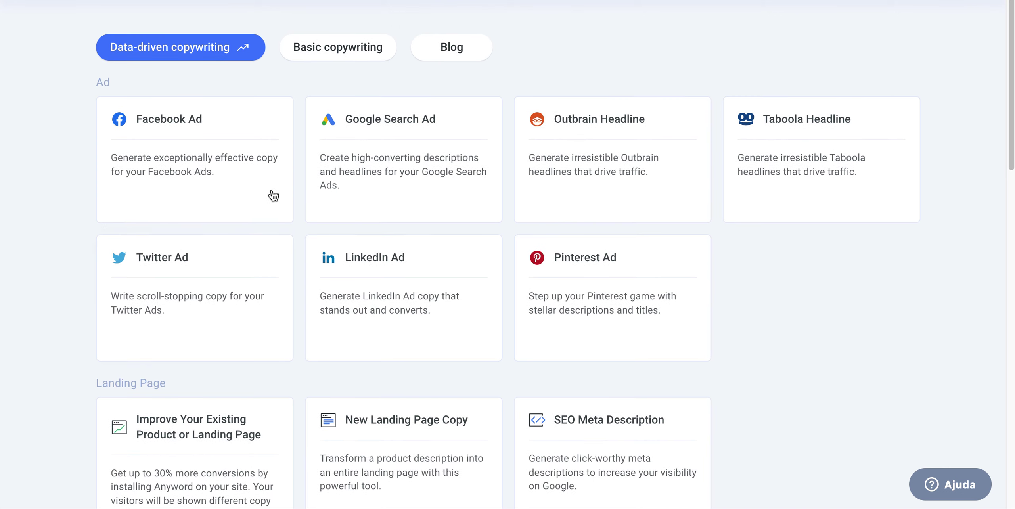
pyautogui.click(451, 58)
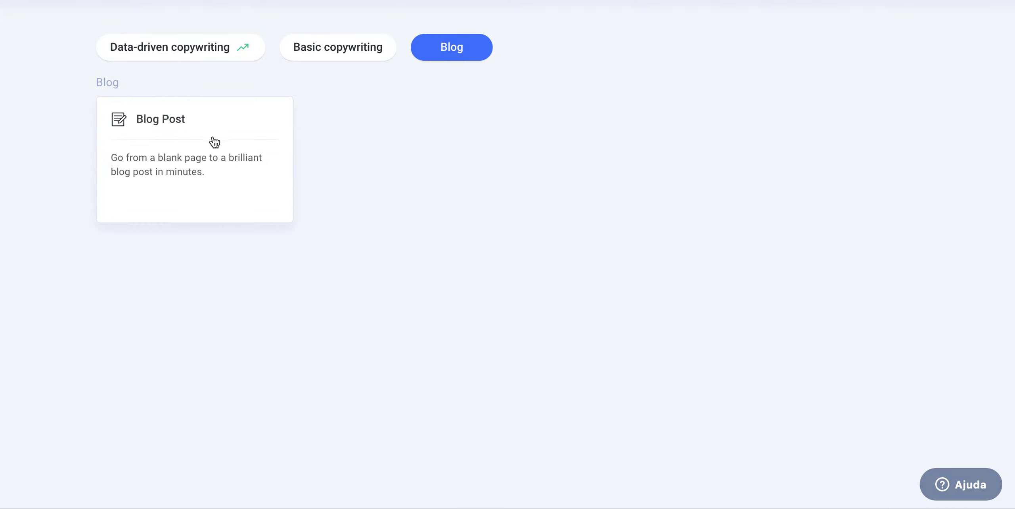
pyautogui.click(184, 155)
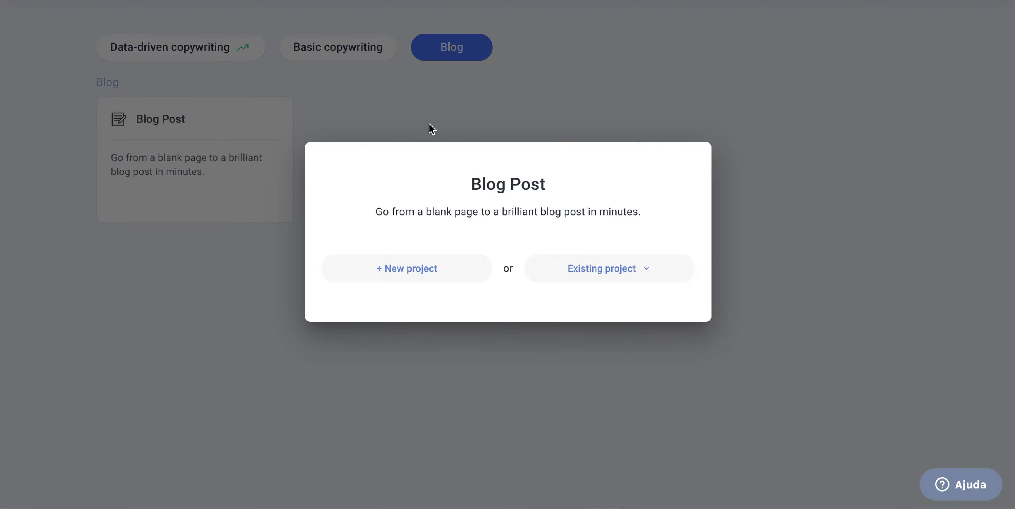
pyautogui.click(407, 273)
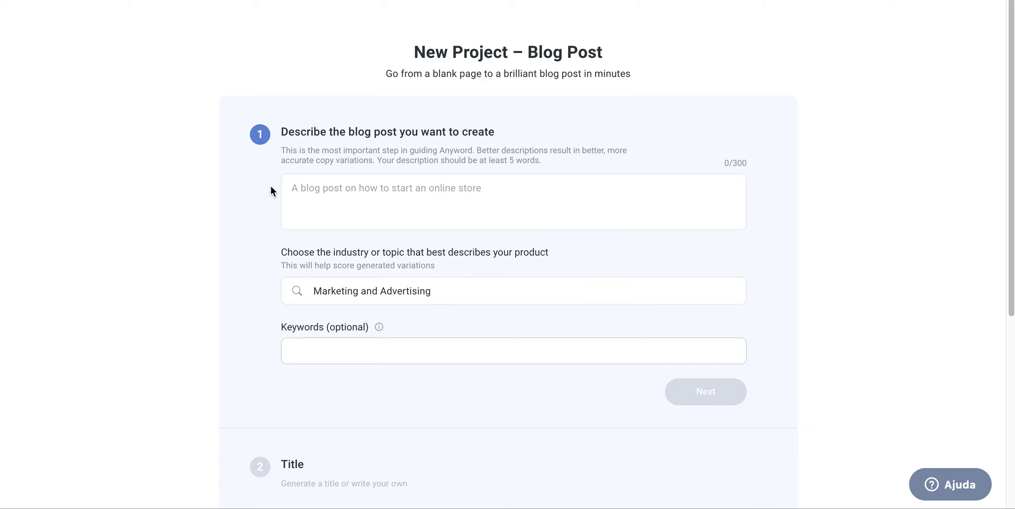
# Step: Describe the blog post as "why is marketing important in 2022", keep Marketing and Advertising as its topic, and proceed to the title suggestions
pyautogui.click(348, 188)
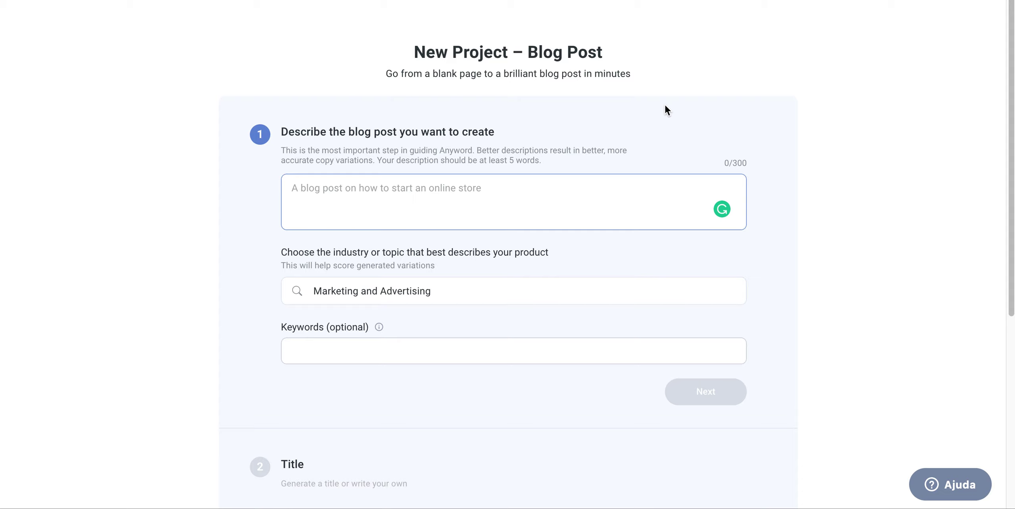
pyautogui.write('why i')
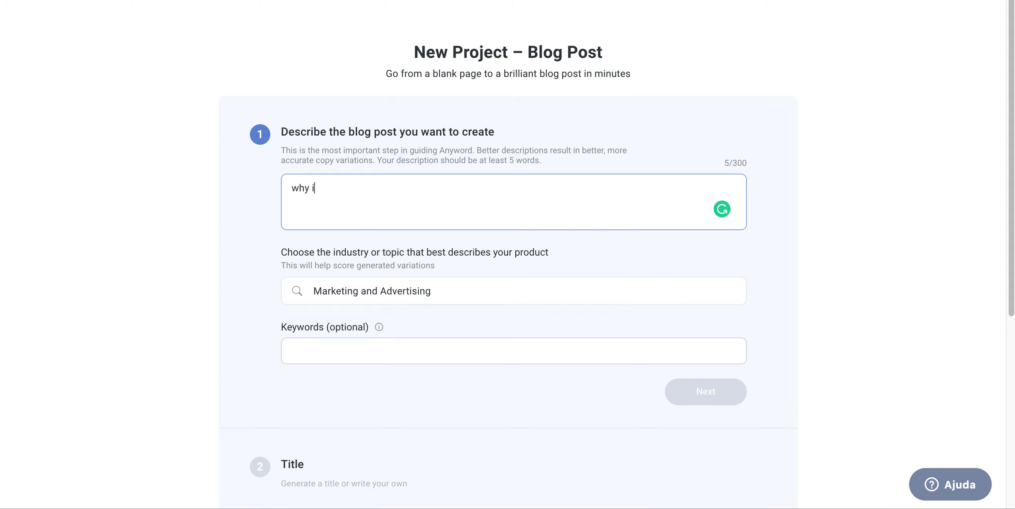
pyautogui.write('s marketing important')
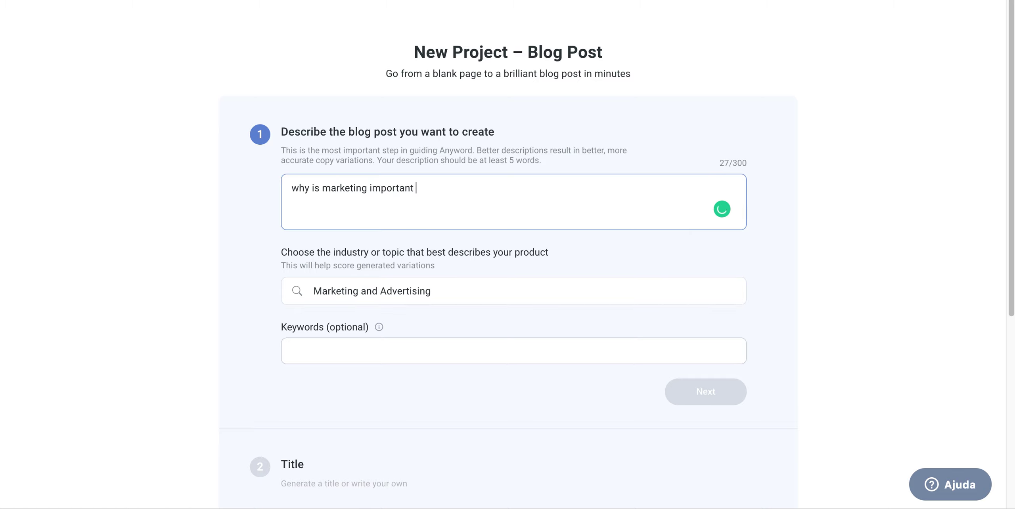
pyautogui.write(' in 2022')
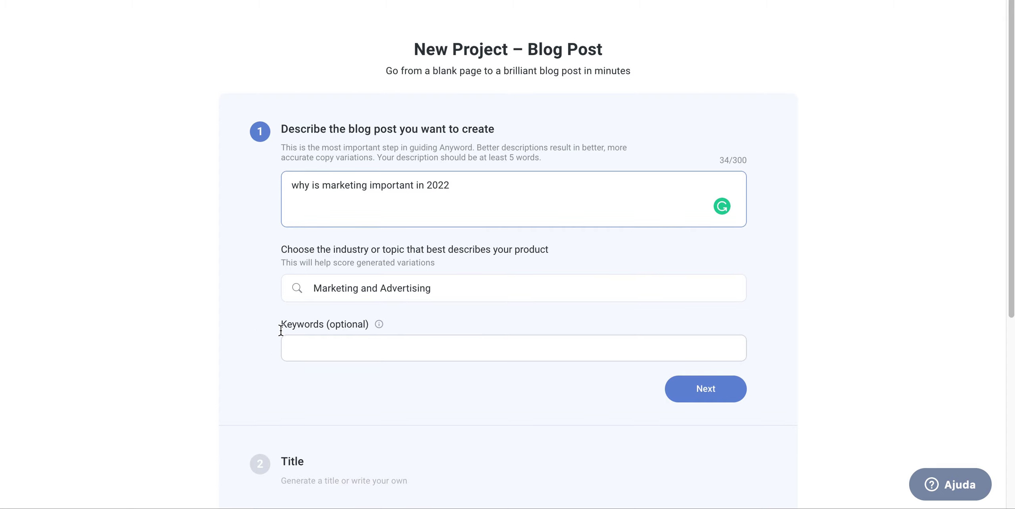
pyautogui.scroll(-1, 256, 309)
pyautogui.scroll(-1, 250, 290)
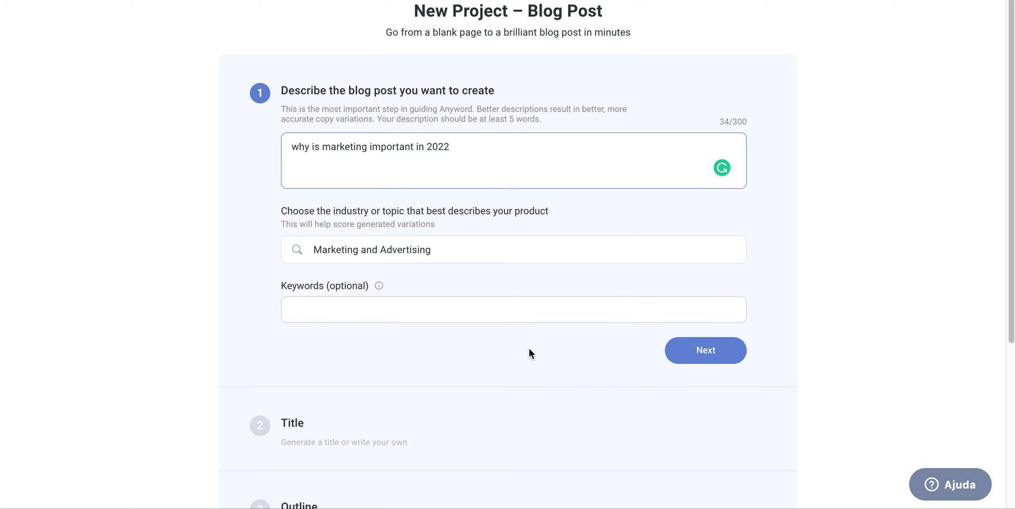
pyautogui.scroll(1, 727, 400)
pyautogui.click(705, 367)
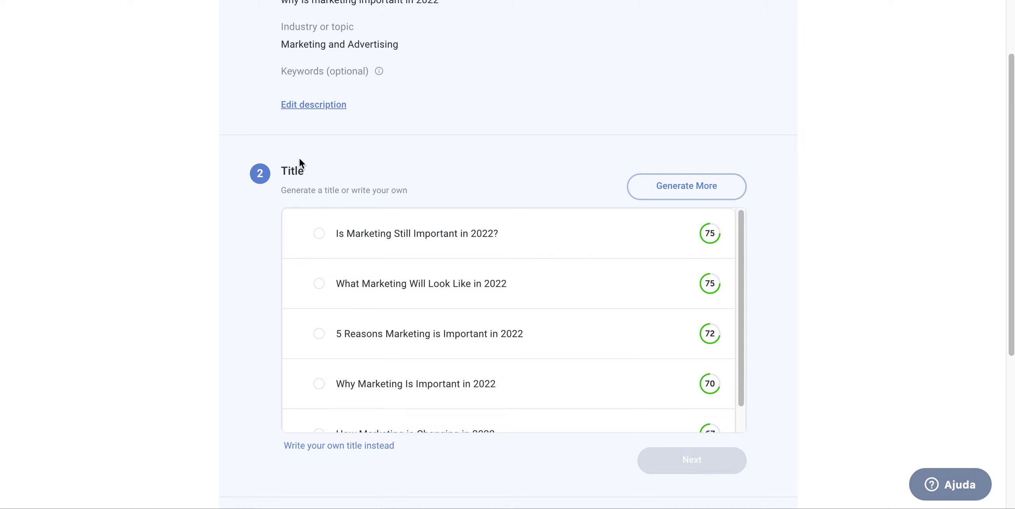
# Step: Review the suggested blog titles and select "Is Marketing Still Important in 2022?"
pyautogui.scroll(-1, 521, 319)
pyautogui.scroll(1, 522, 319)
pyautogui.scroll(-1, 433, 367)
pyautogui.scroll(1, 347, 283)
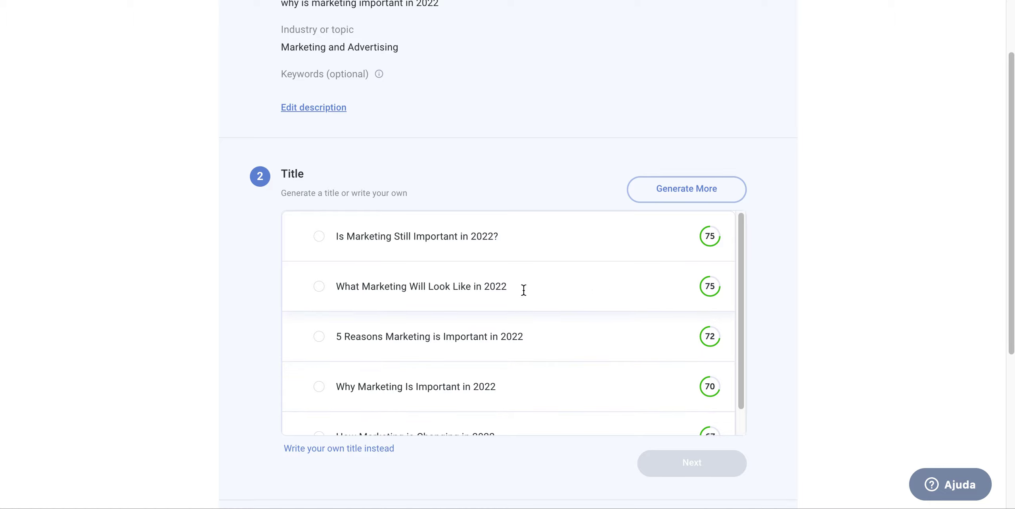
pyautogui.scroll(-1, 452, 319)
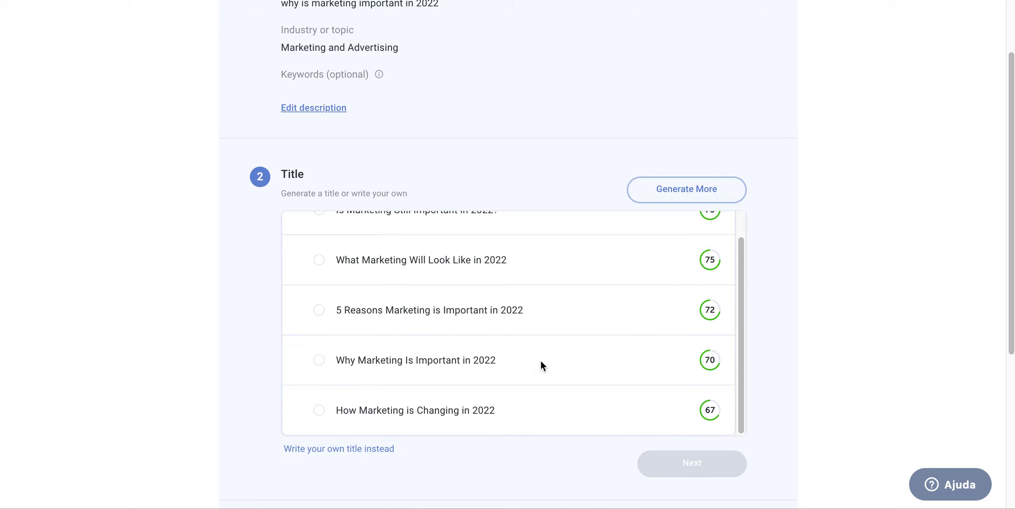
pyautogui.scroll(1, 500, 363)
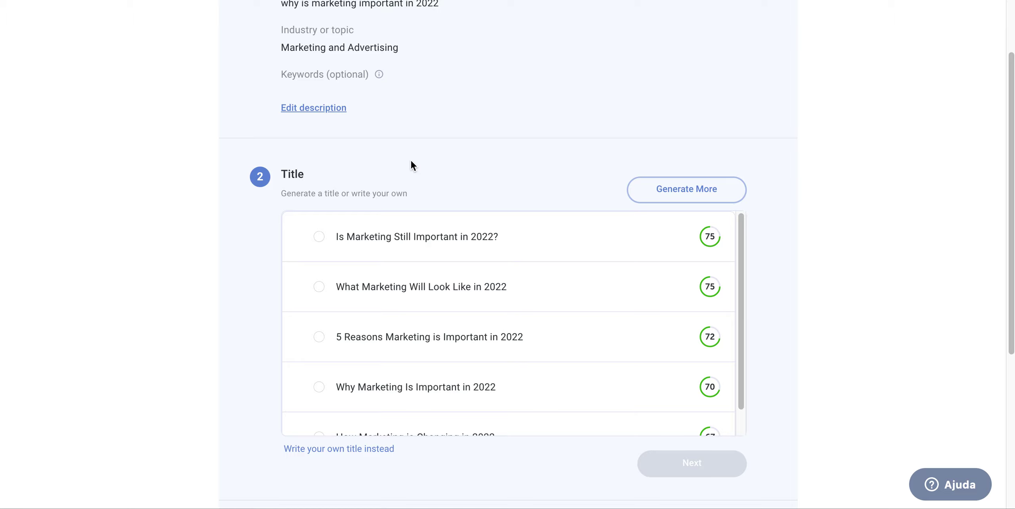
pyautogui.click(318, 238)
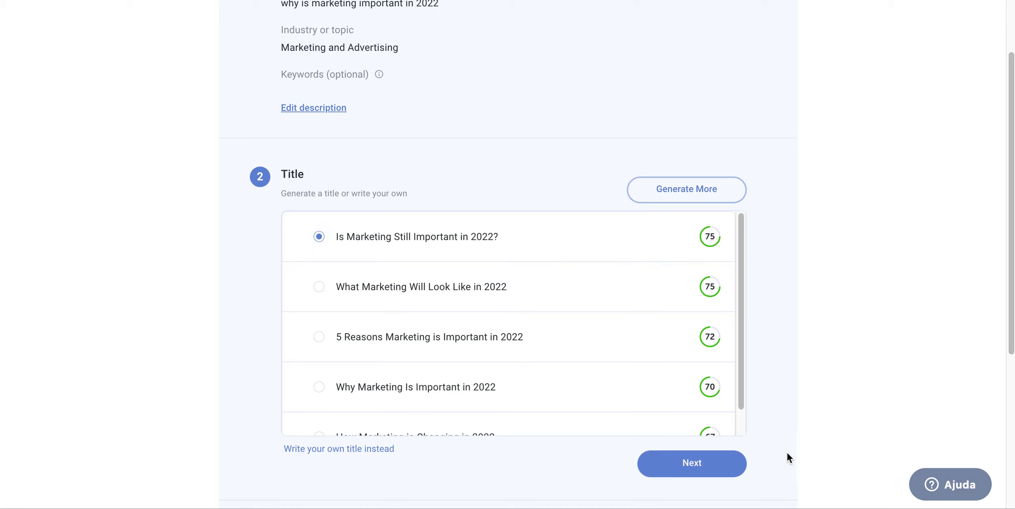
# Step: Accept the selected blog title and generate the post's outline
pyautogui.click(705, 468)
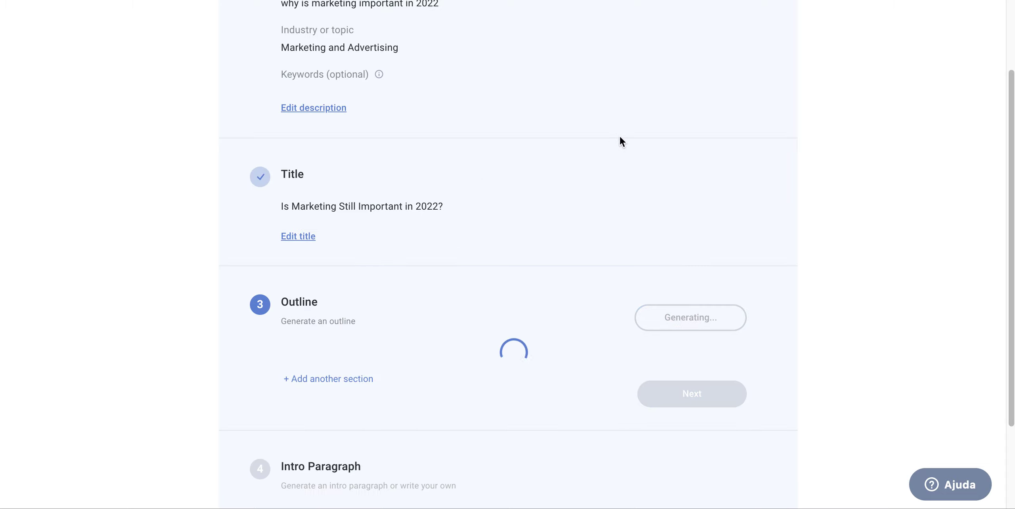
pyautogui.scroll(-3, 159, 232)
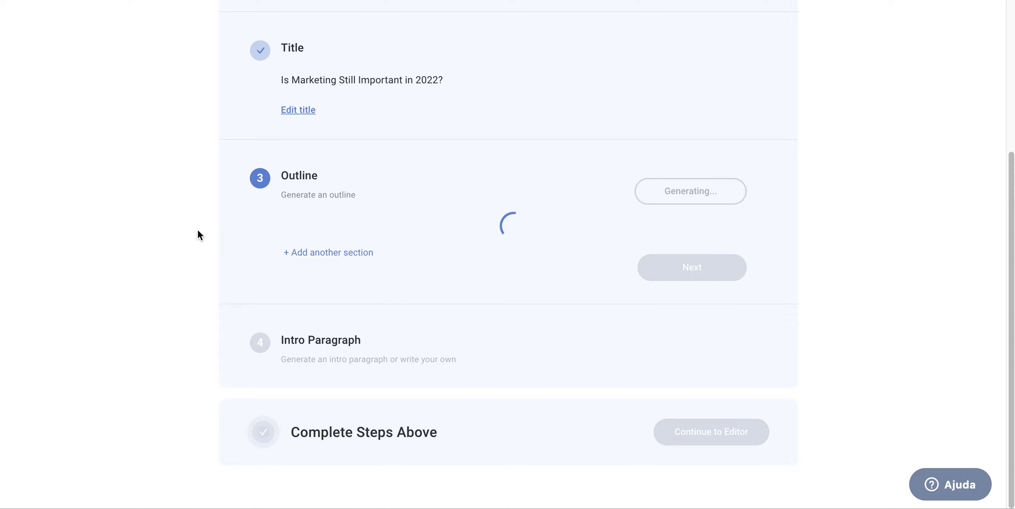
pyautogui.scroll(-1, 185, 186)
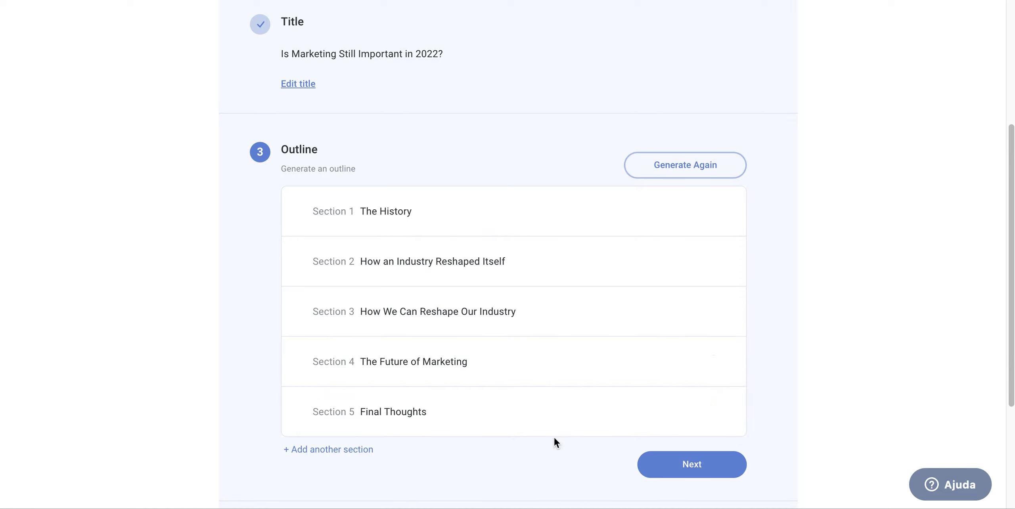
# Step: Review the suggested outline sections, from "The History" through "Final Thoughts"
pyautogui.scroll(-2, 805, 309)
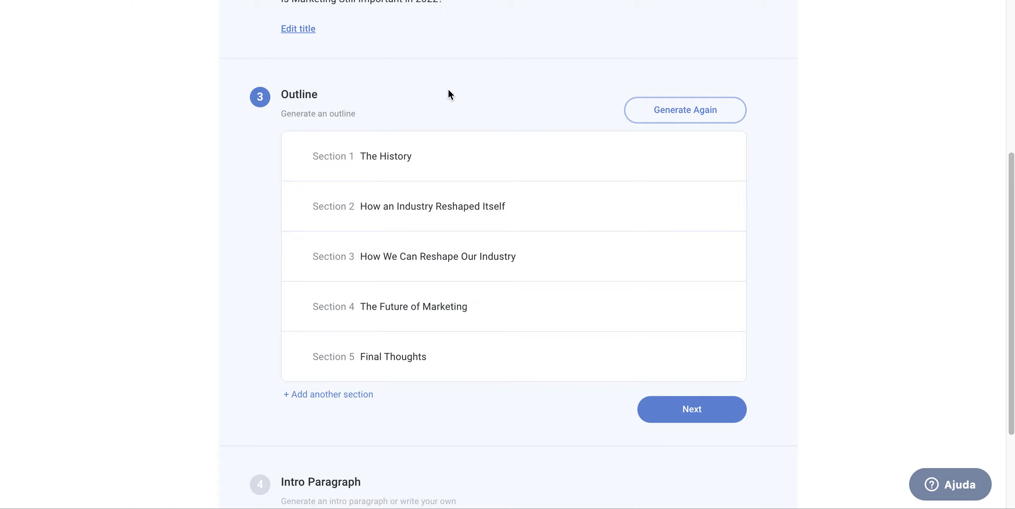
pyautogui.scroll(4, 456, 159)
pyautogui.scroll(-1, 396, 203)
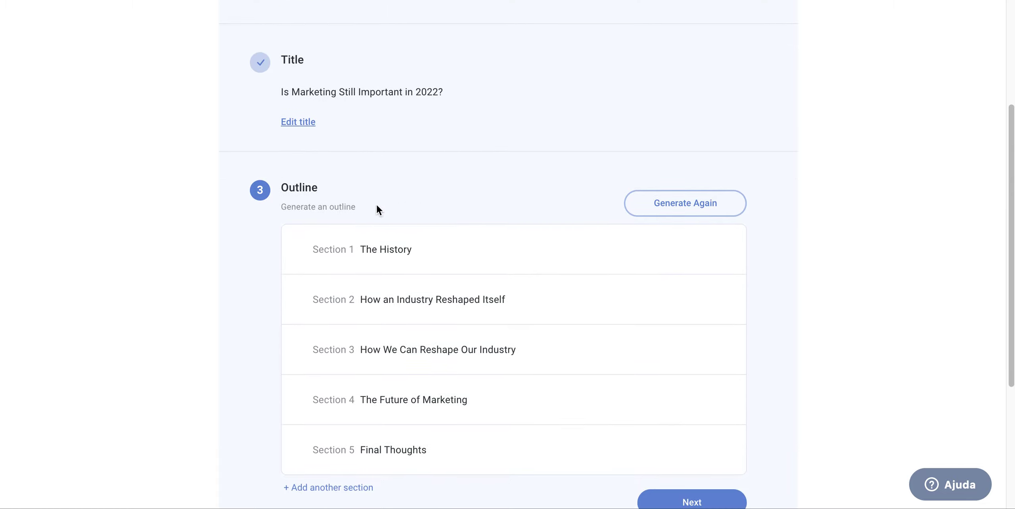
pyautogui.scroll(-1, 353, 174)
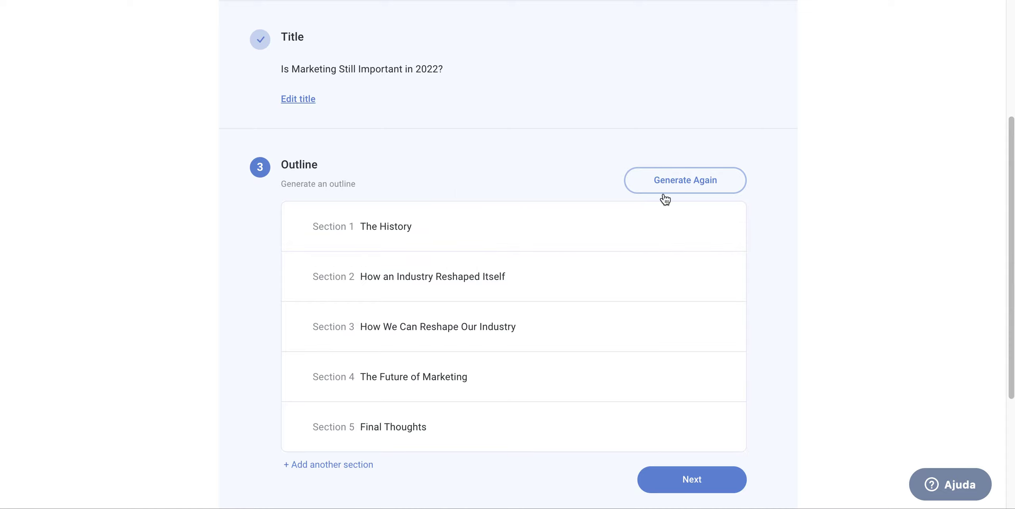
pyautogui.scroll(-1, 773, 246)
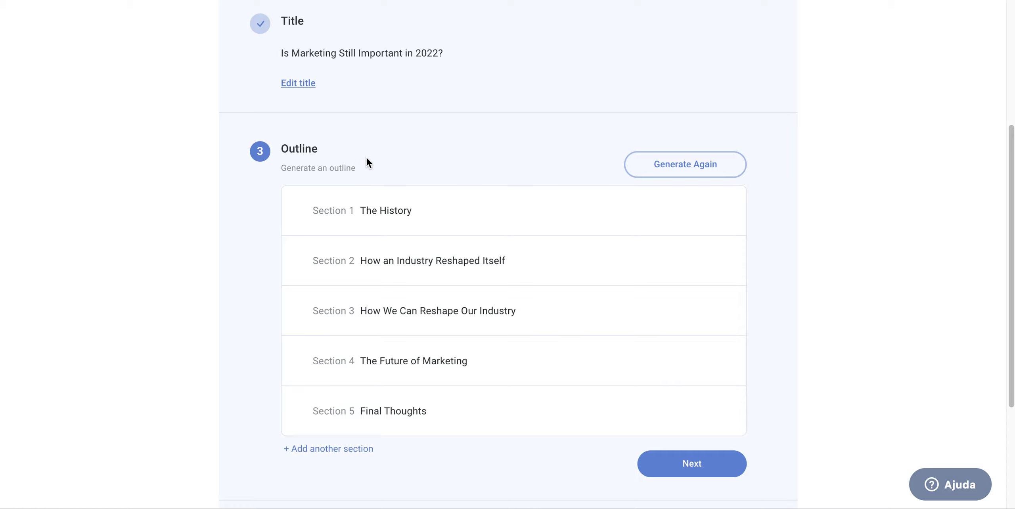
pyautogui.moveTo(295, 208)
pyautogui.scroll(-1, 395, 157)
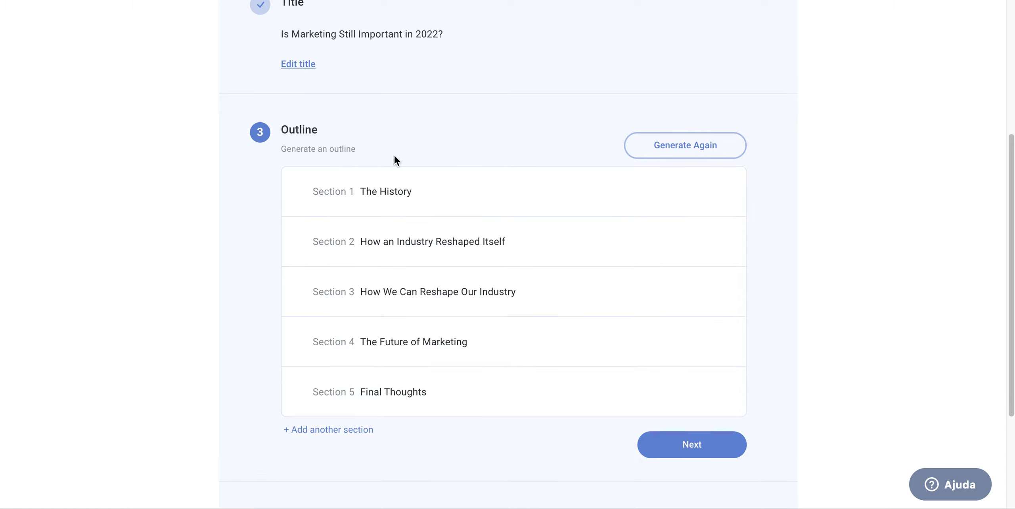
pyautogui.moveTo(396, 244)
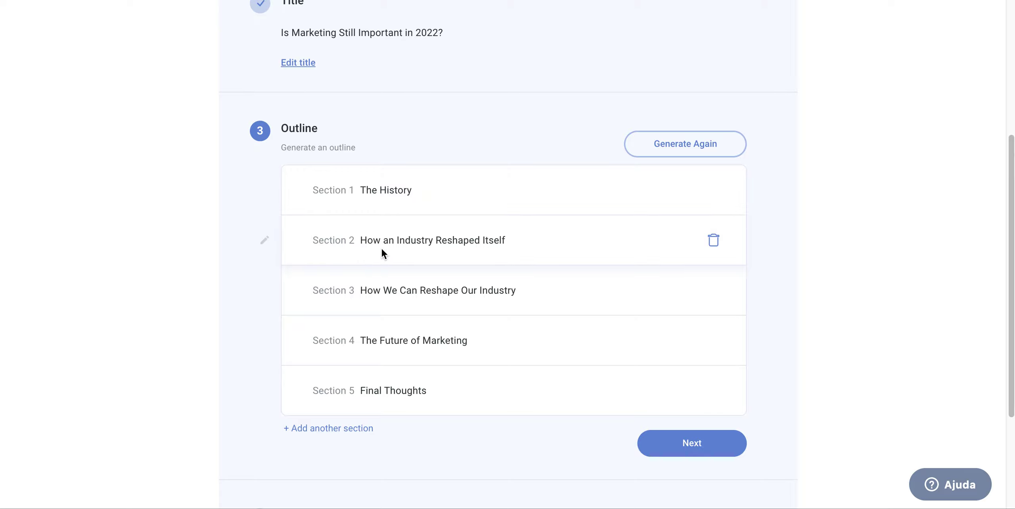
pyautogui.moveTo(382, 312)
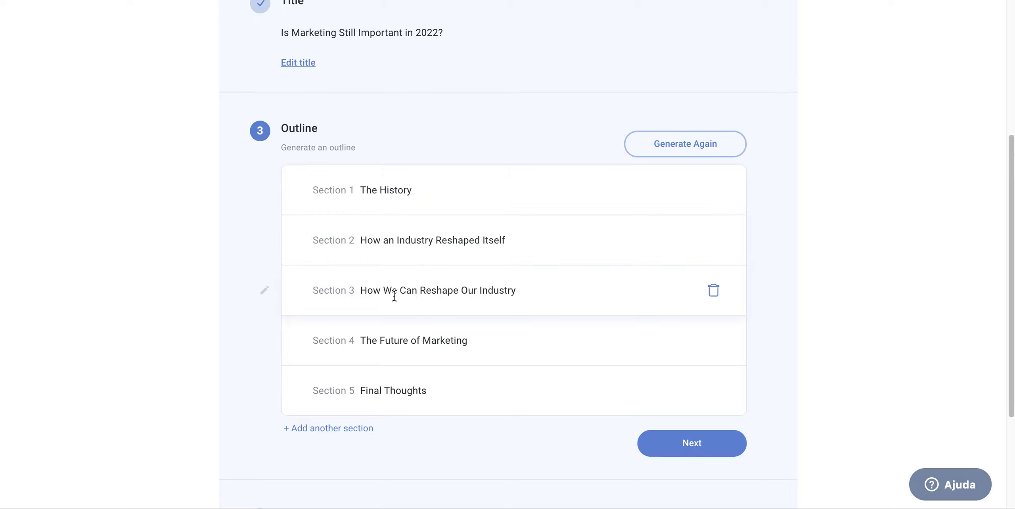
pyautogui.moveTo(368, 344)
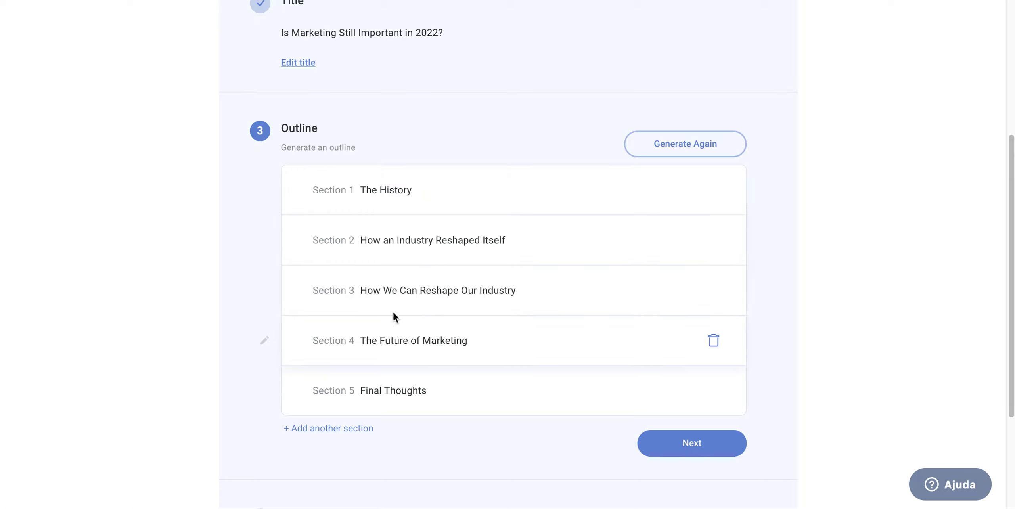
pyautogui.scroll(-1, 394, 313)
# Step: Try out editing the Section 1 outline heading, leaving it as "The History"
pyautogui.moveTo(454, 178)
pyautogui.click(427, 169)
pyautogui.press('BackSpace')
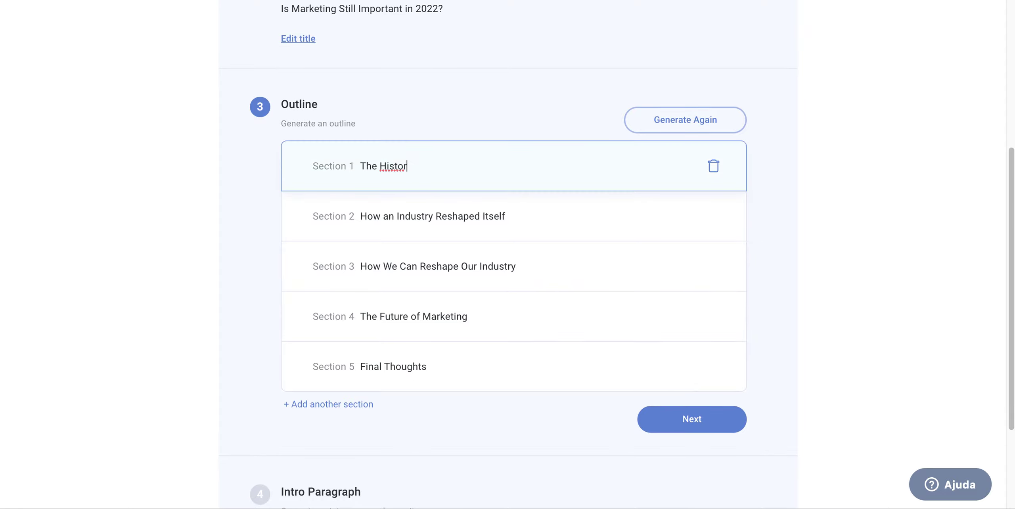
pyautogui.write('y')
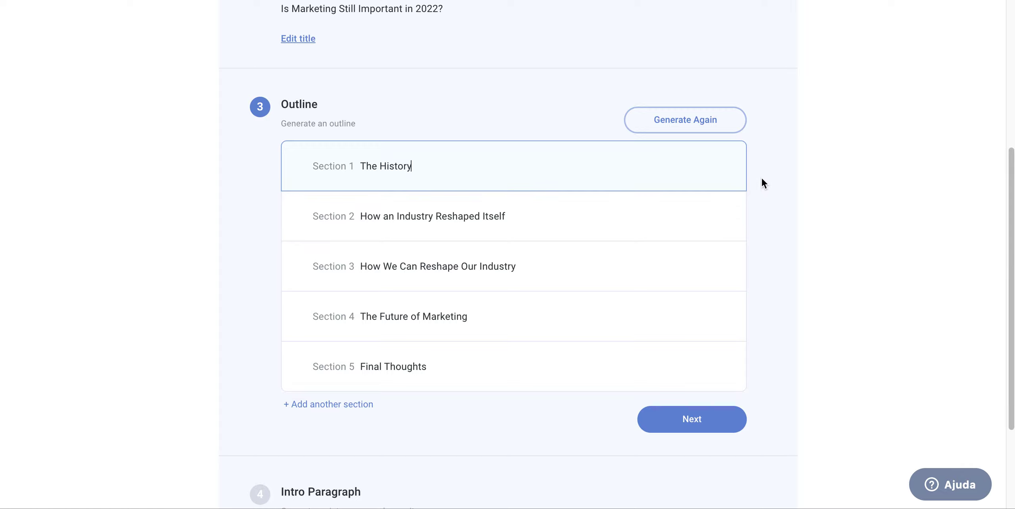
pyautogui.click(774, 176)
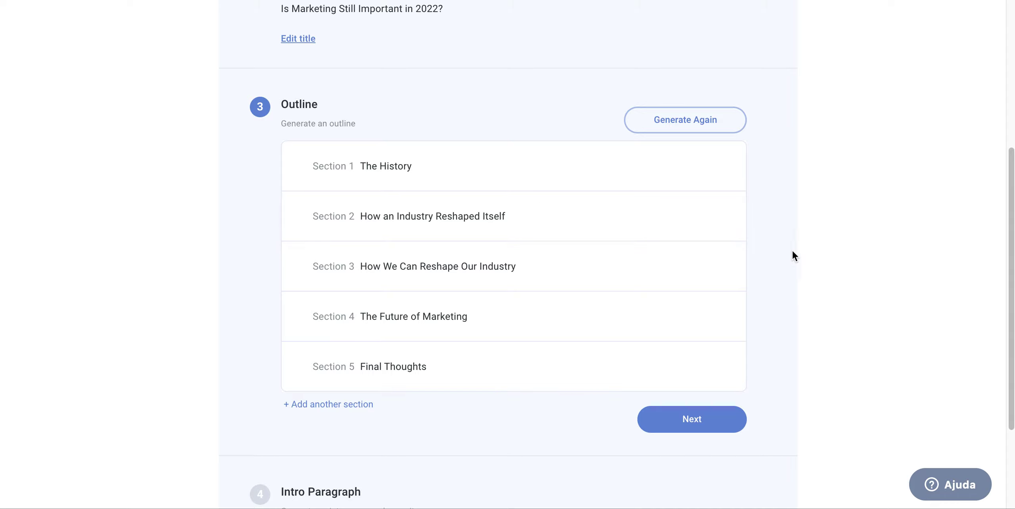
# Step: Accept the outline as it stands and generate intro paragraph suggestions for the blog post
pyautogui.scroll(-1, 776, 240)
pyautogui.scroll(1, 782, 230)
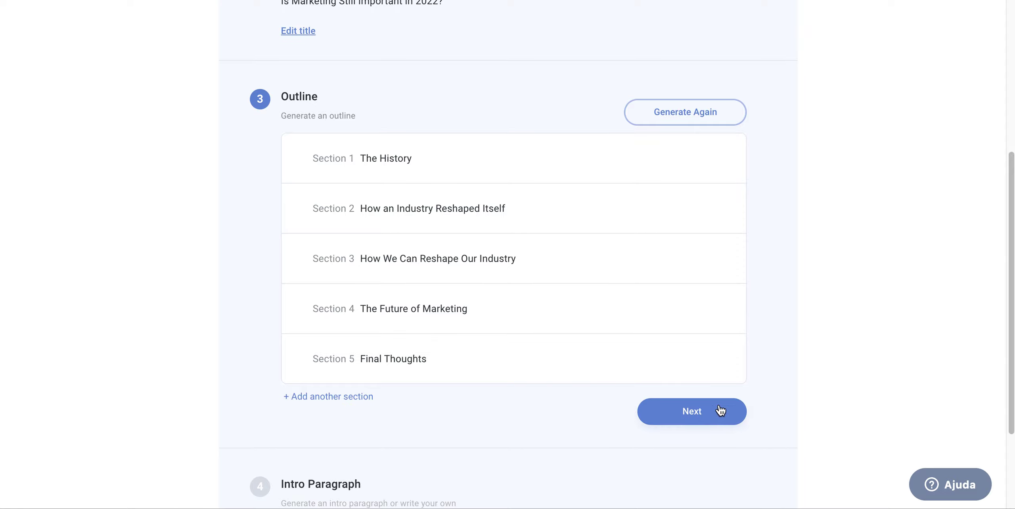
pyautogui.click(678, 416)
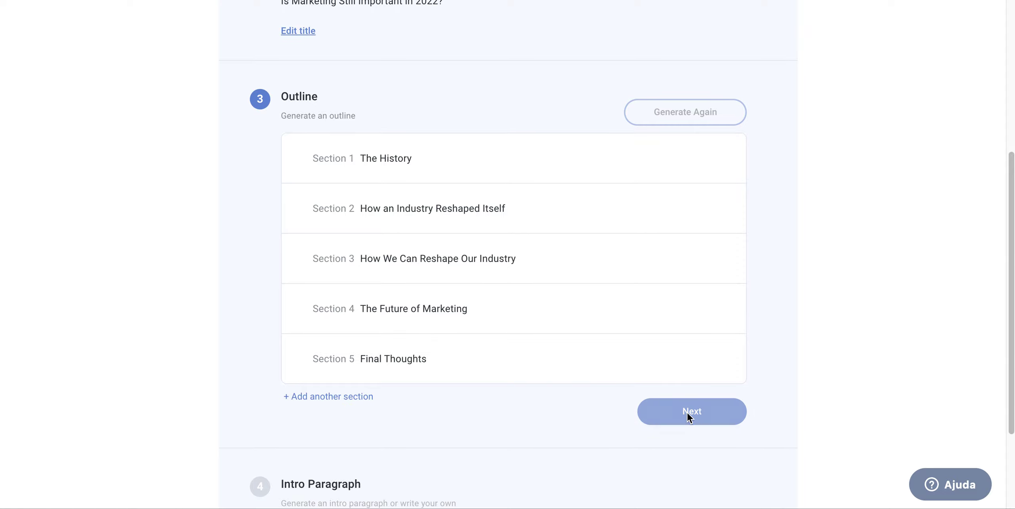
pyautogui.scroll(-2, 808, 124)
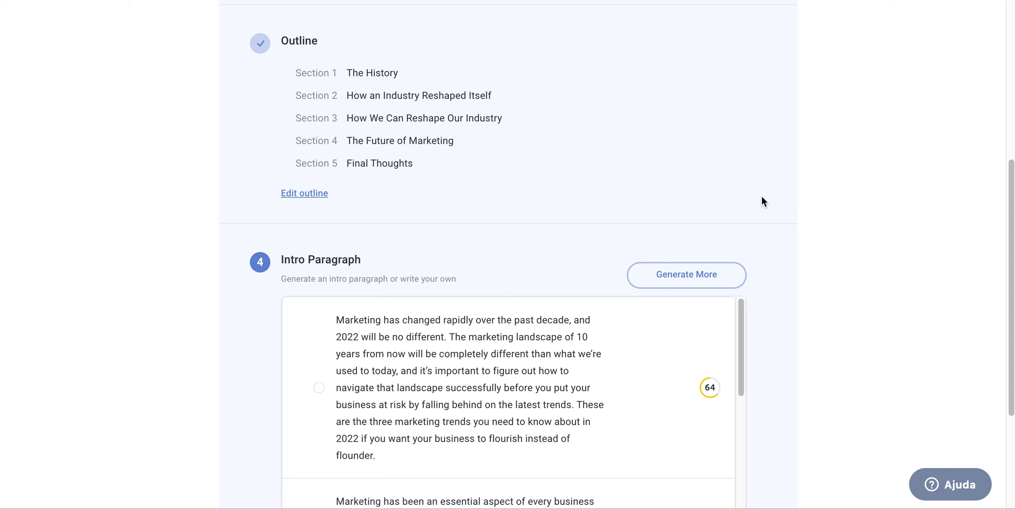
# Step: Select the intro paragraph that begins "Marketing has changed rapidly over the past decade"
pyautogui.scroll(-2, 771, 191)
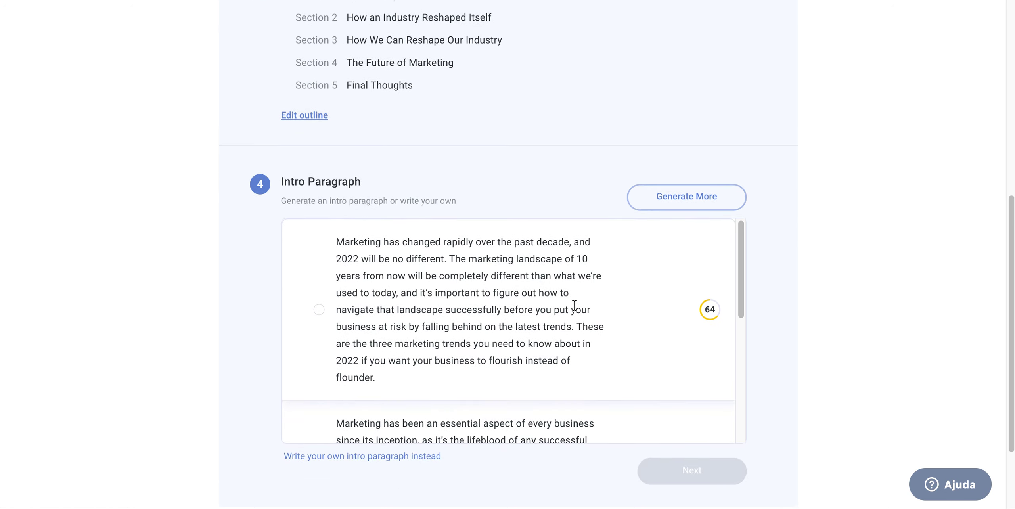
pyautogui.scroll(3, 392, 304)
pyautogui.scroll(-4, 163, 285)
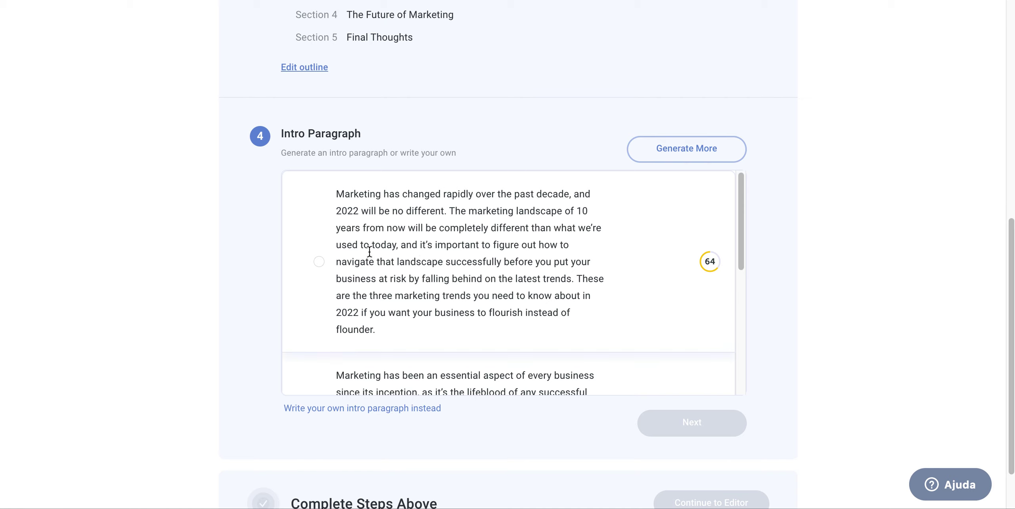
pyautogui.click(319, 262)
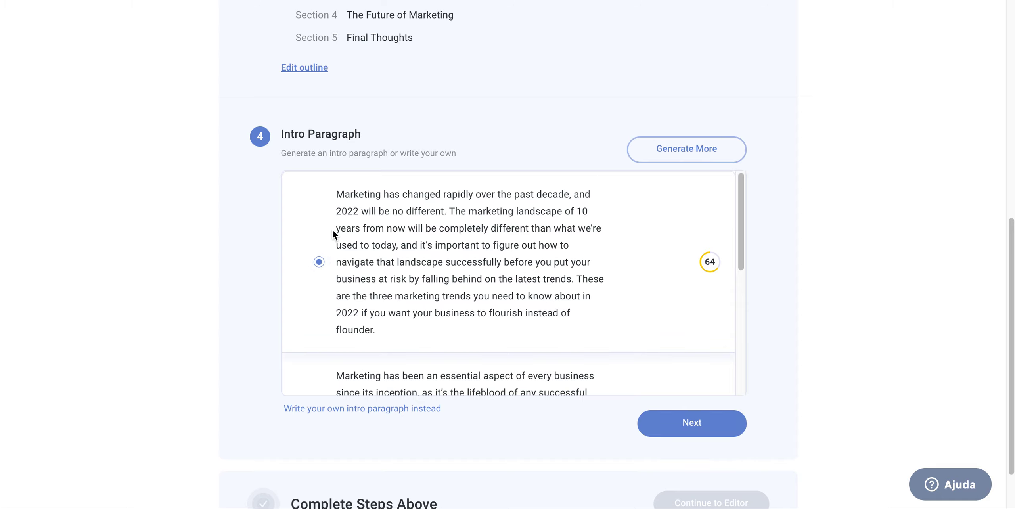
# Step: Examine the scores and text of the other suggested intro paragraphs, keeping the first one selected
pyautogui.scroll(-5, 541, 272)
pyautogui.scroll(8, 584, 311)
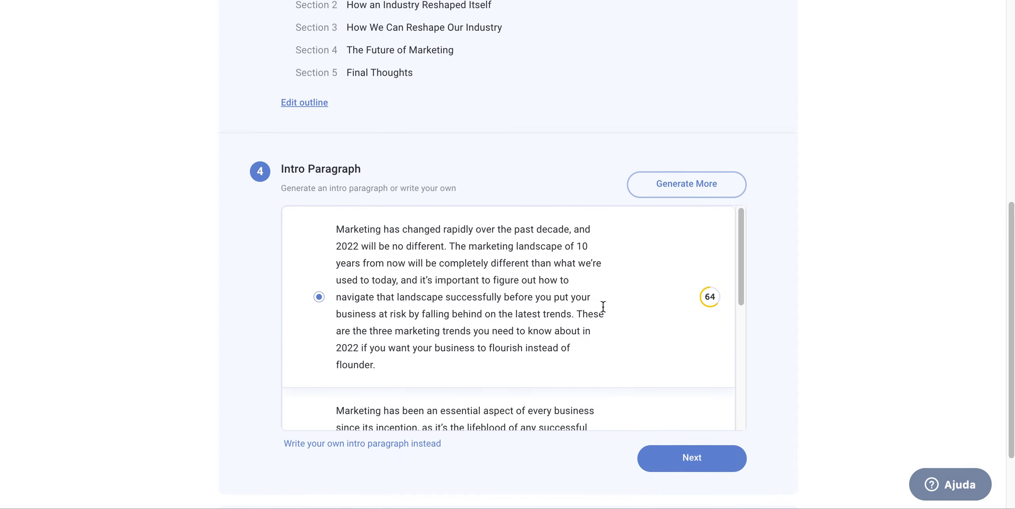
pyautogui.scroll(-3, 753, 258)
pyautogui.moveTo(707, 279)
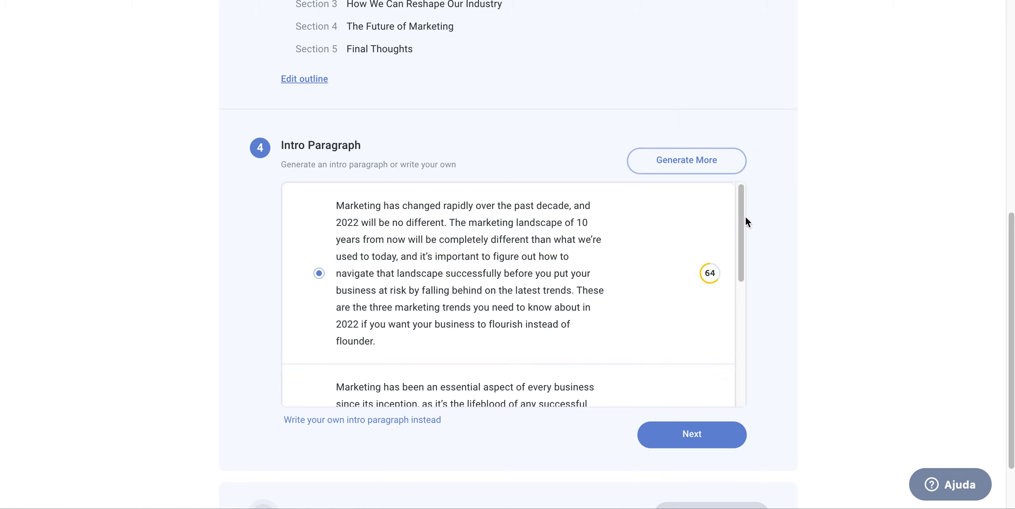
pyautogui.scroll(-5, 481, 227)
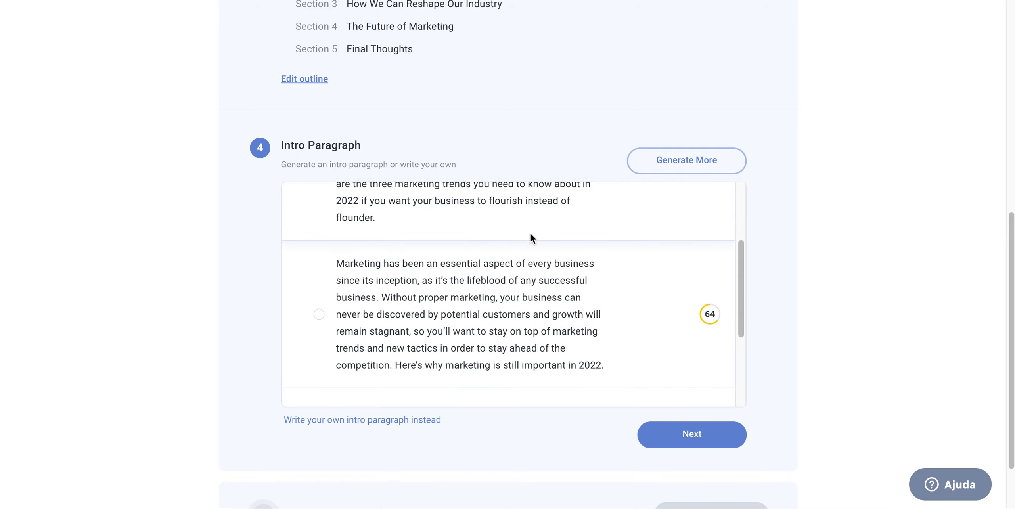
pyautogui.scroll(-3, 468, 278)
pyautogui.scroll(7, 466, 293)
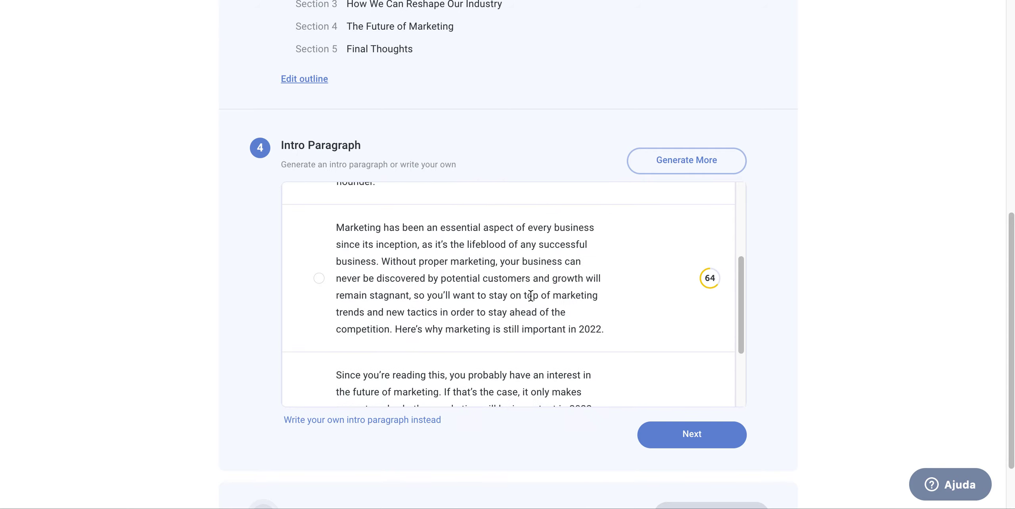
pyautogui.scroll(-8, 482, 257)
pyautogui.scroll(8, 459, 317)
pyautogui.scroll(3, 396, 325)
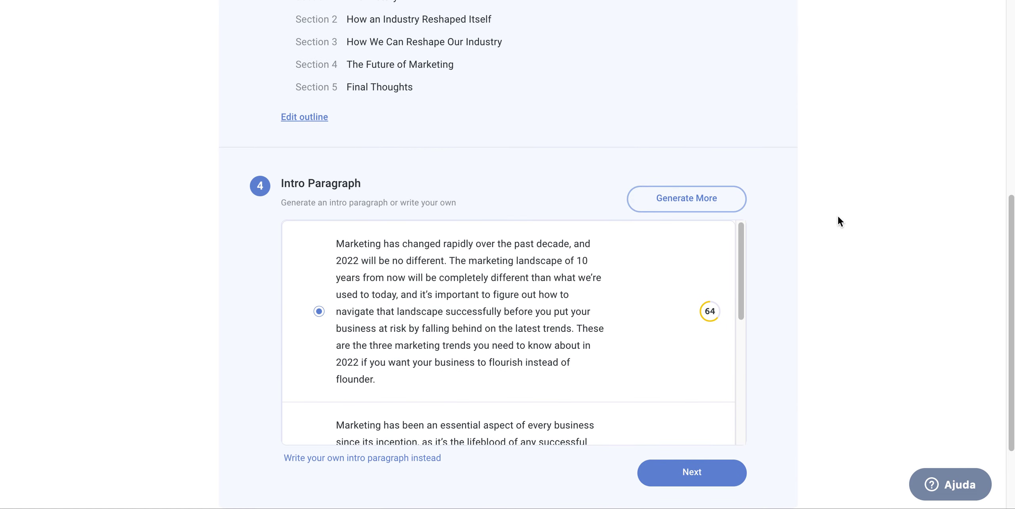
pyautogui.scroll(-1, 824, 257)
pyautogui.scroll(-1, 784, 280)
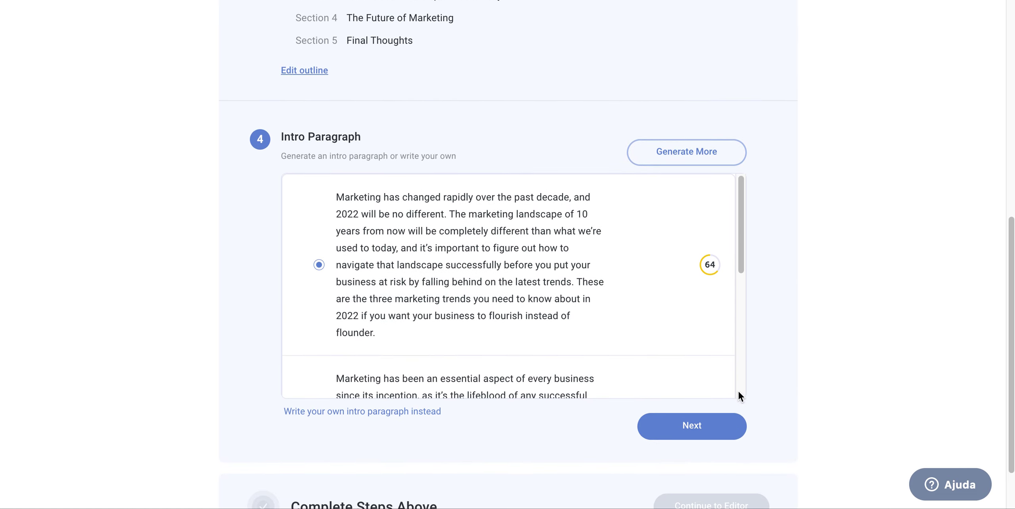
# Step: Confirm the selected intro paragraph, open the completed setup in the editor and dismiss the Project Brief tip
pyautogui.click(690, 436)
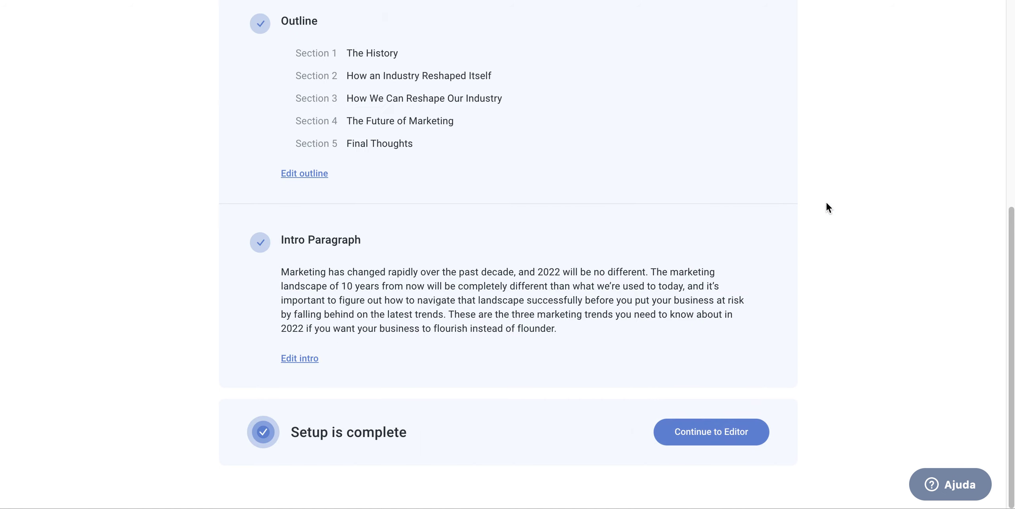
pyautogui.scroll(1, 489, 271)
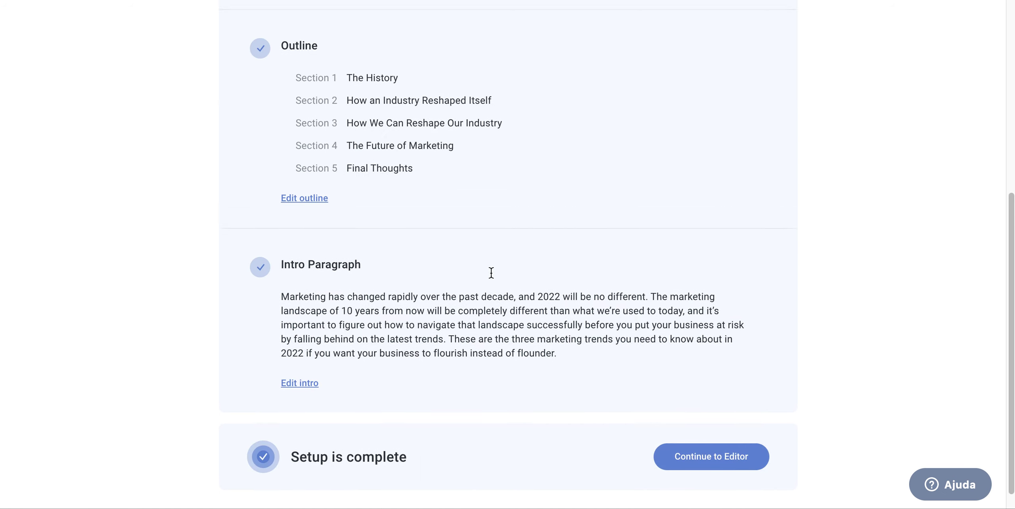
pyautogui.click(720, 467)
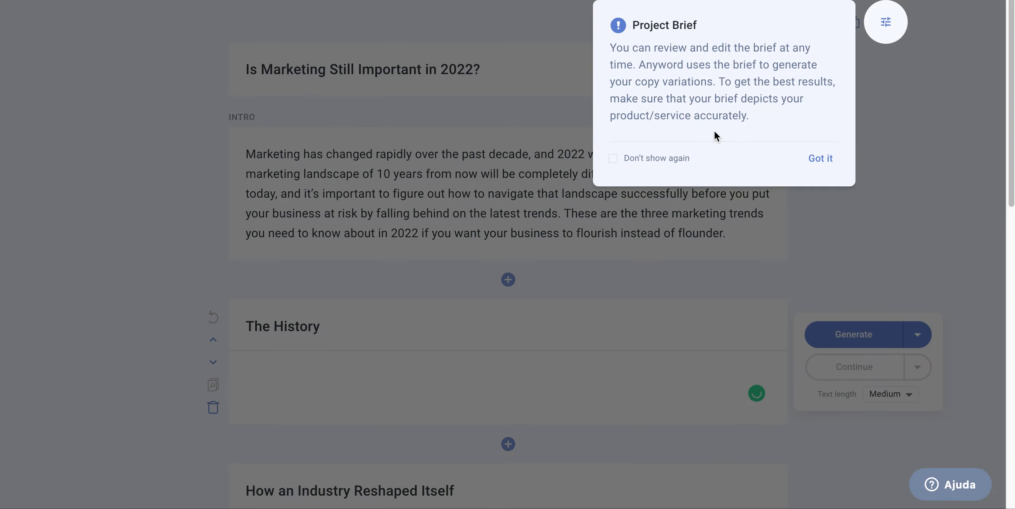
pyautogui.click(819, 159)
# Step: Look over the blog draft in the editor, from the title and intro through the "Final Thoughts" section
pyautogui.scroll(-2, 206, 194)
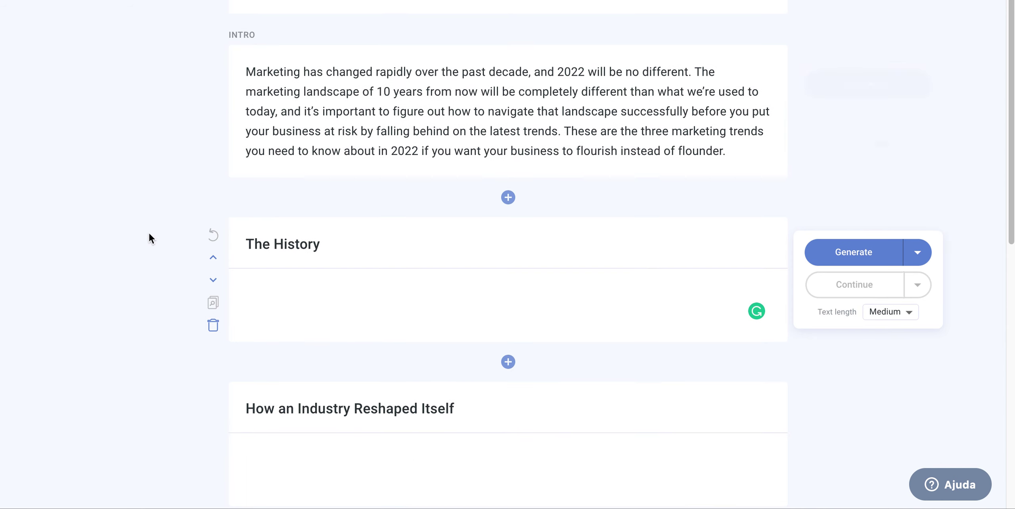
pyautogui.scroll(2, 292, 146)
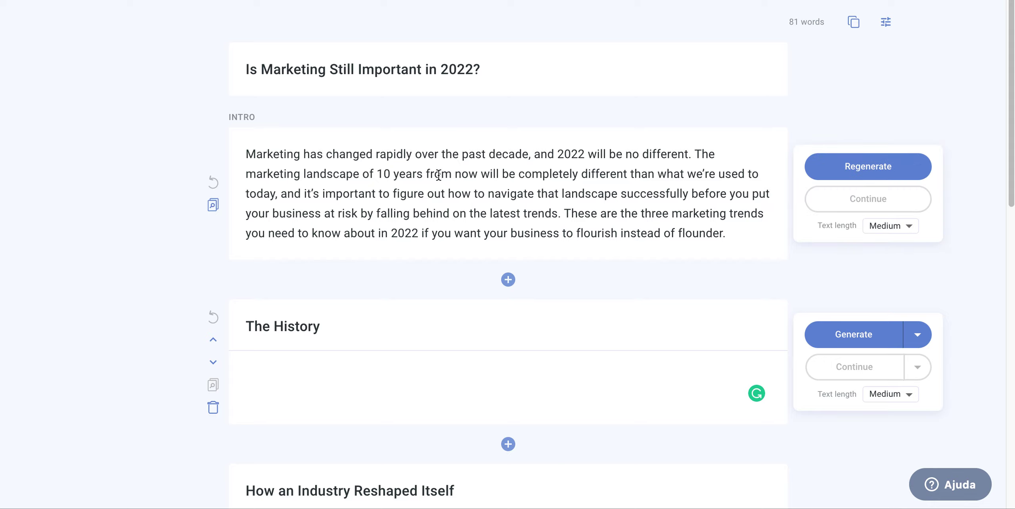
pyautogui.scroll(-7, 390, 197)
pyautogui.scroll(-7, 390, 197)
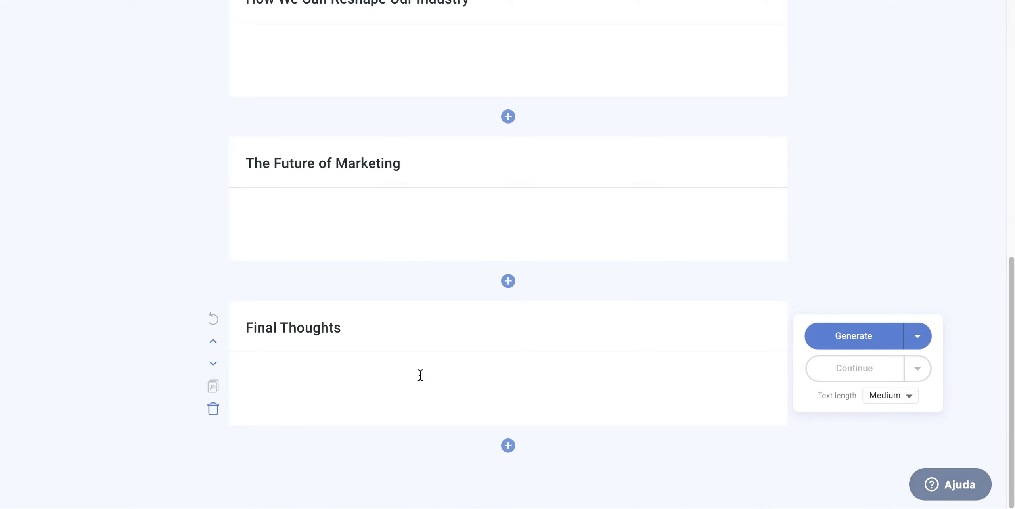
pyautogui.scroll(13, 452, 251)
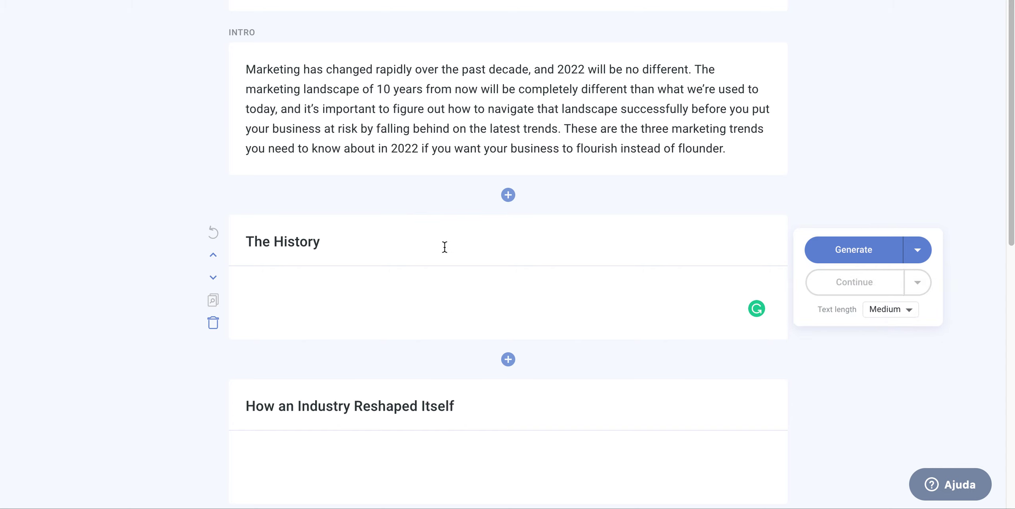
pyautogui.scroll(-7, 412, 244)
pyautogui.scroll(-7, 413, 244)
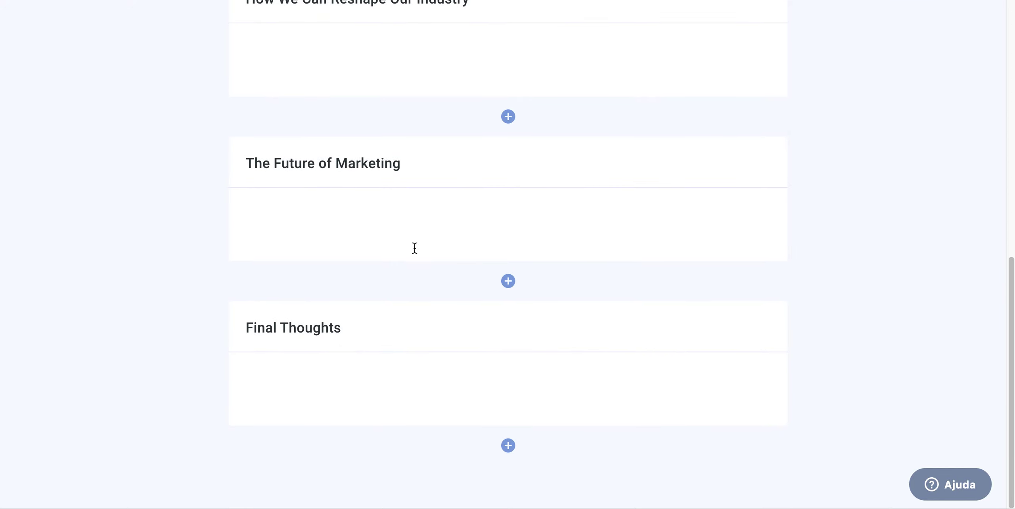
pyautogui.scroll(14, 599, 282)
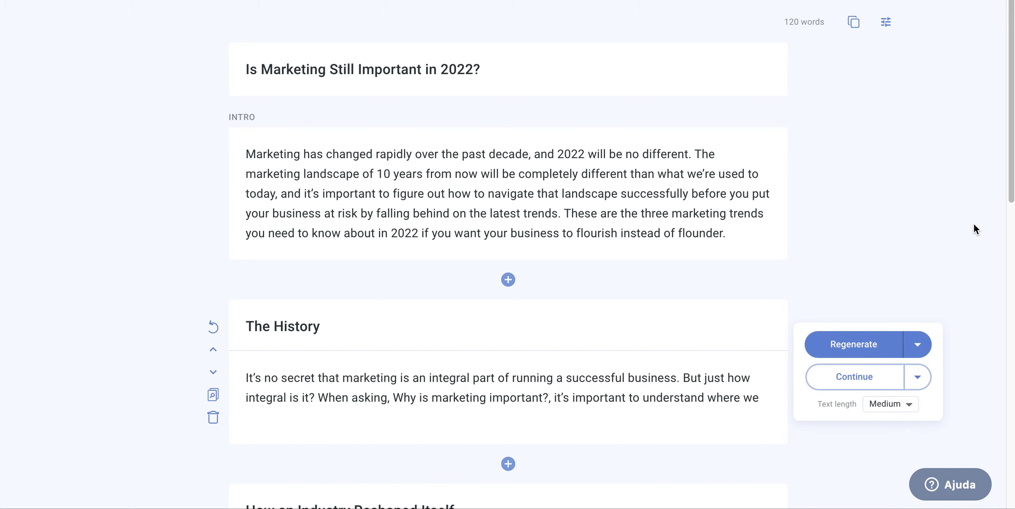
# Step: Set the text length of "The History" section to Long and delete the ending "where we're going." from its paragraph
pyautogui.scroll(-3, 975, 115)
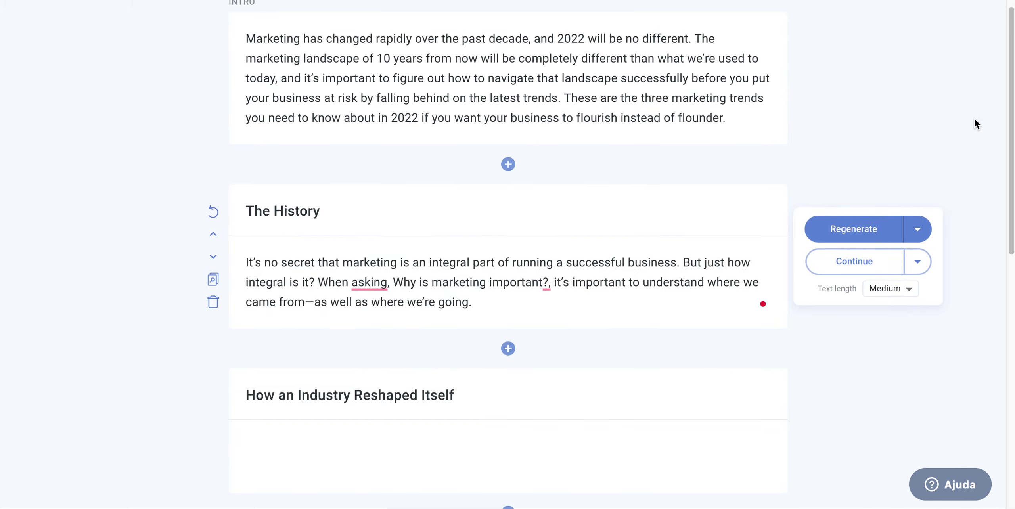
pyautogui.scroll(3, 358, 235)
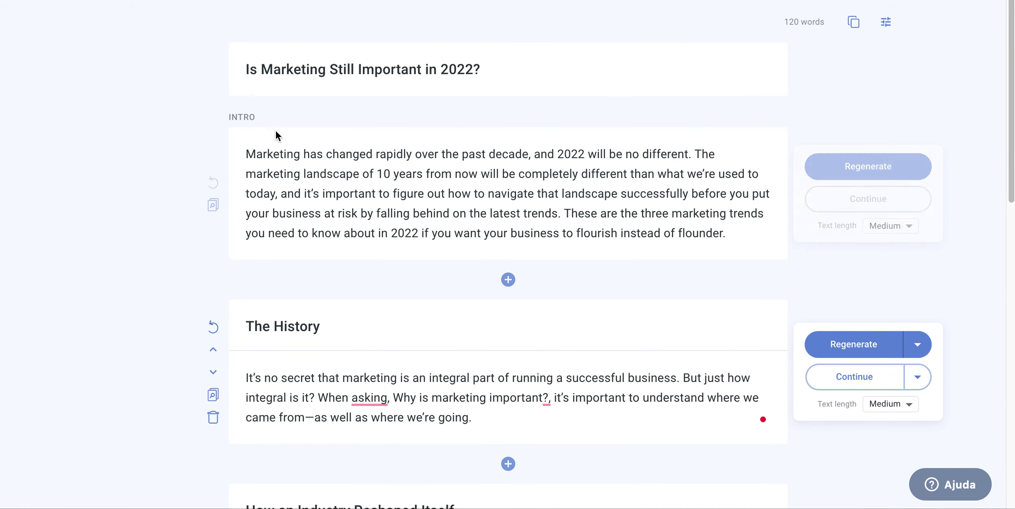
pyautogui.scroll(-2, 341, 365)
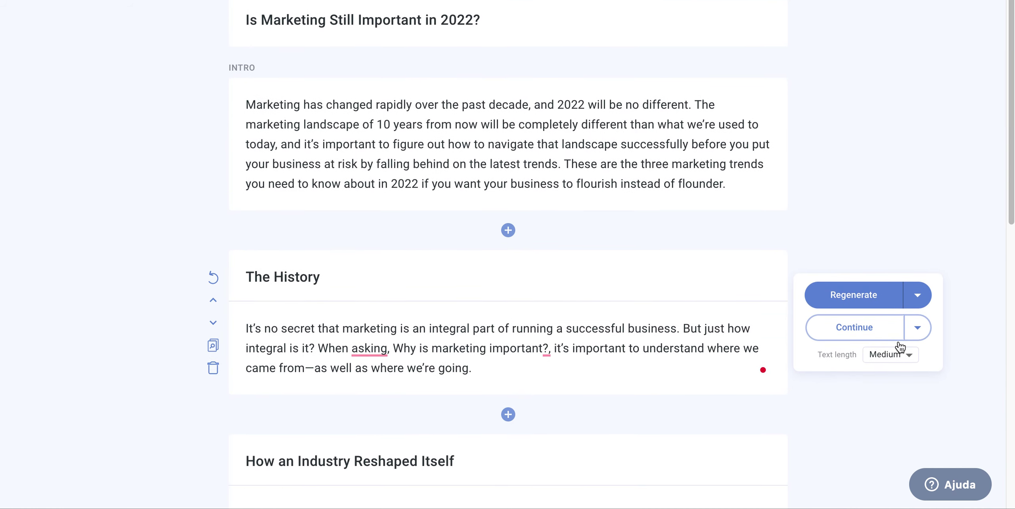
pyautogui.scroll(-4, 665, 339)
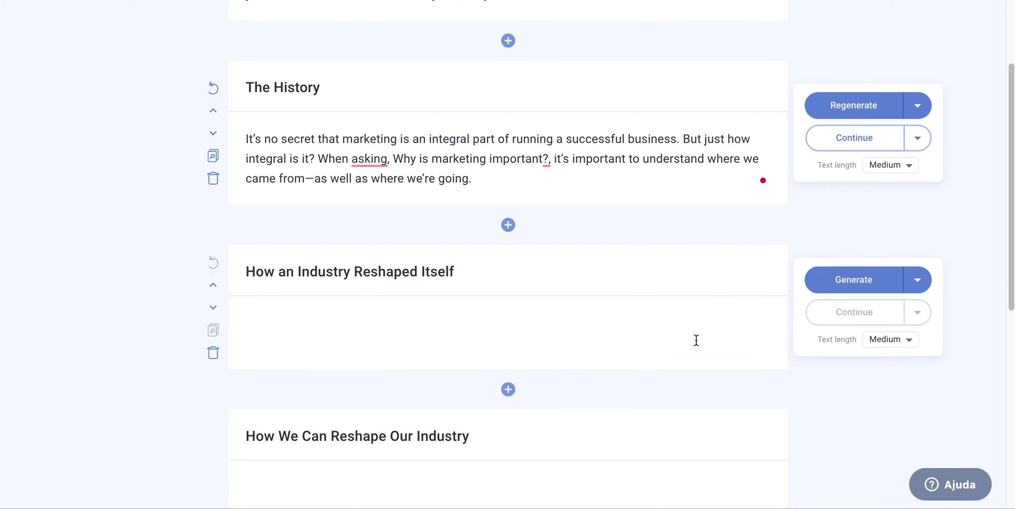
pyautogui.click(898, 166)
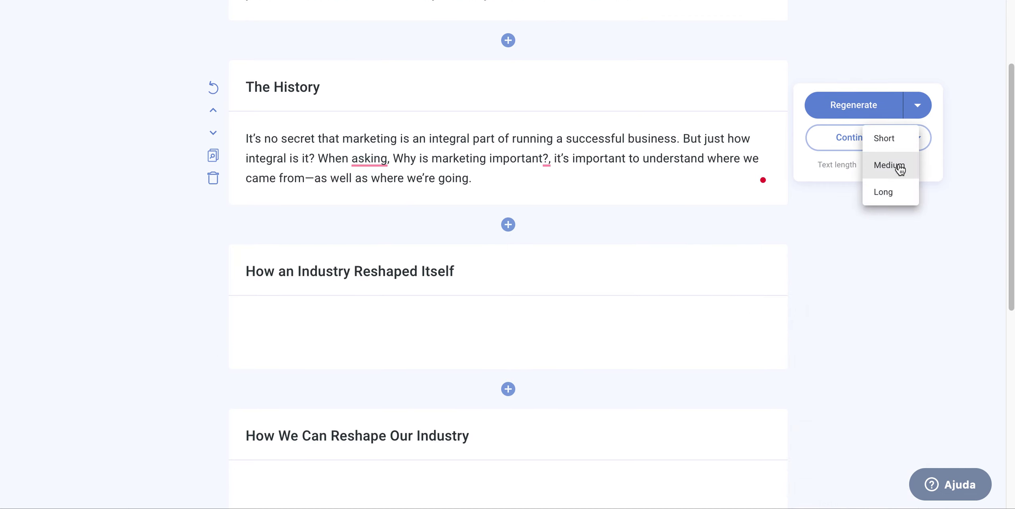
pyautogui.click(890, 193)
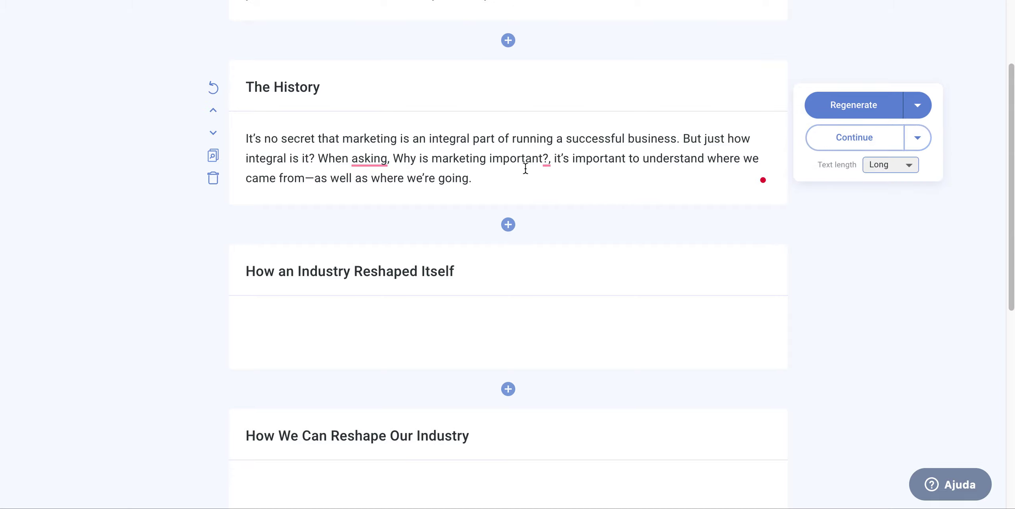
pyautogui.moveTo(527, 179); pyautogui.dragTo(374, 178)
pyautogui.press('BackSpace')
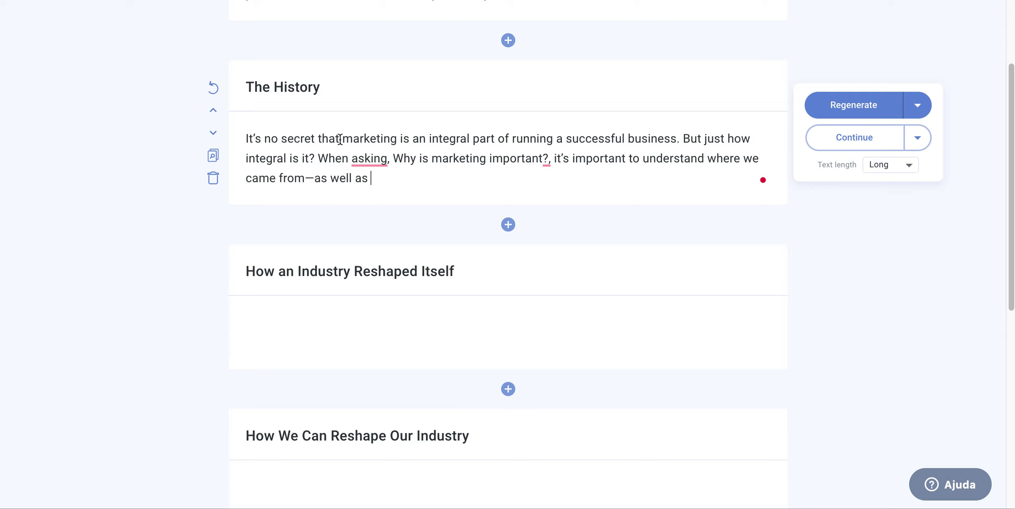
# Step: Copy the first sentence of "The History" into the body of the "How an Industry Reshaped Itself" section
pyautogui.moveTo(245, 141); pyautogui.dragTo(680, 142)
pyautogui.hotkey('ctrl', 'c')
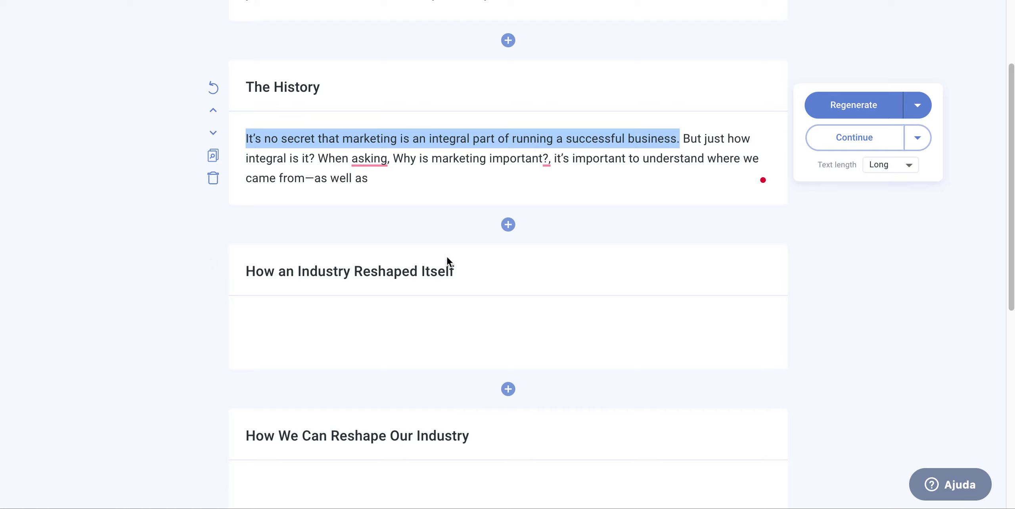
pyautogui.click(355, 313)
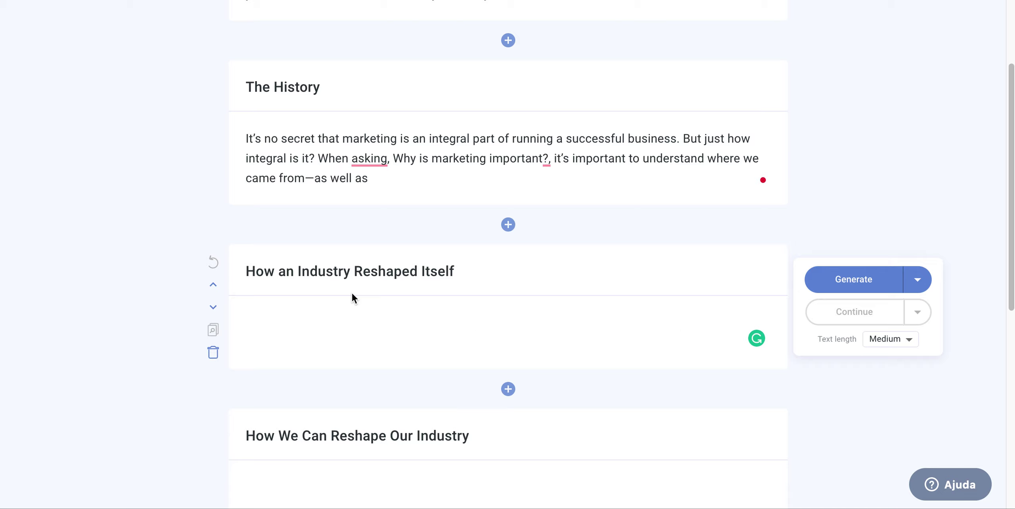
pyautogui.hotkey('ctrl', 'v')
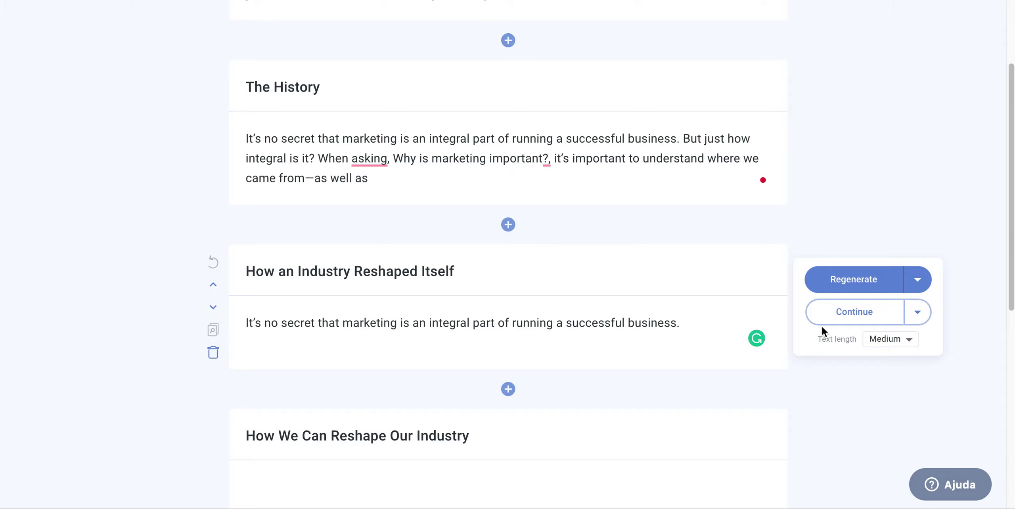
# Step: Have the AI continue the "How an Industry Reshaped Itself" paragraph from its pasted sentence instead of regenerating the section
pyautogui.click(868, 289)
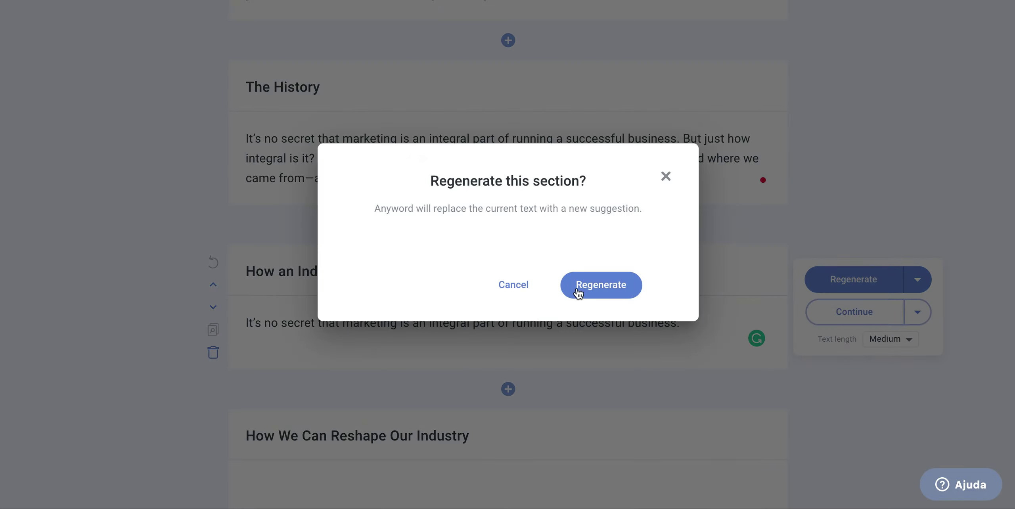
pyautogui.click(672, 180)
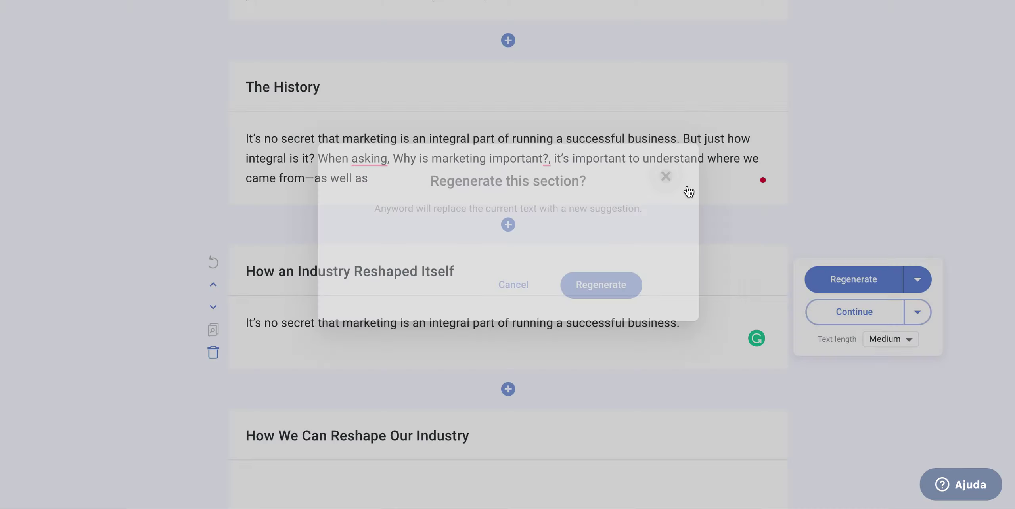
pyautogui.scroll(-1, 885, 186)
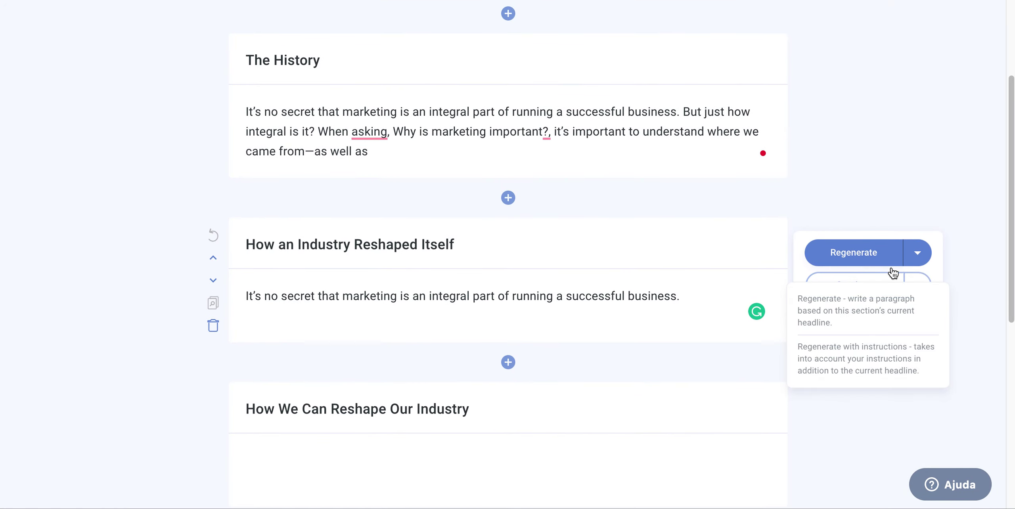
pyautogui.click(847, 292)
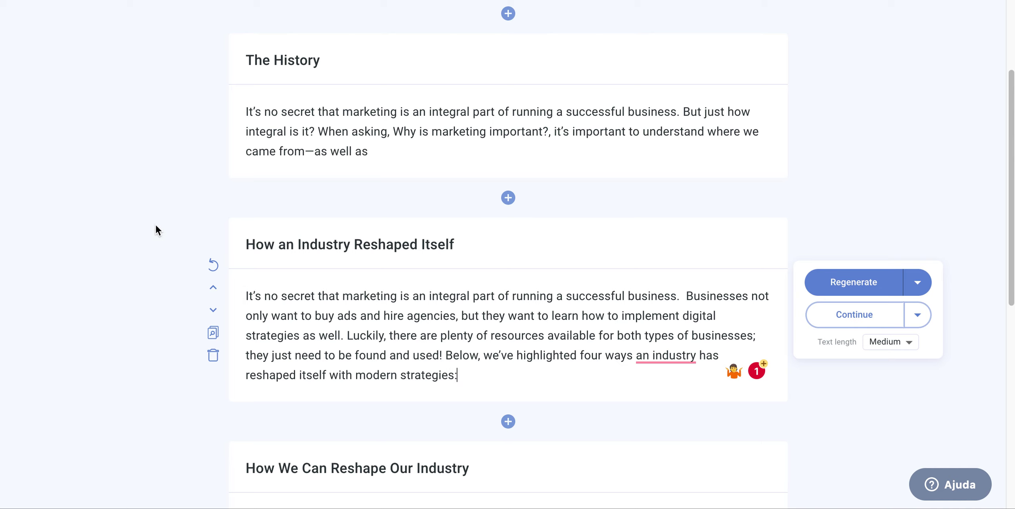
# Step: Review the whole blog draft, from the extended "How an Industry Reshaped Itself" paragraph down to "Final Thoughts" and back to the intro
pyautogui.scroll(-6, 600, 225)
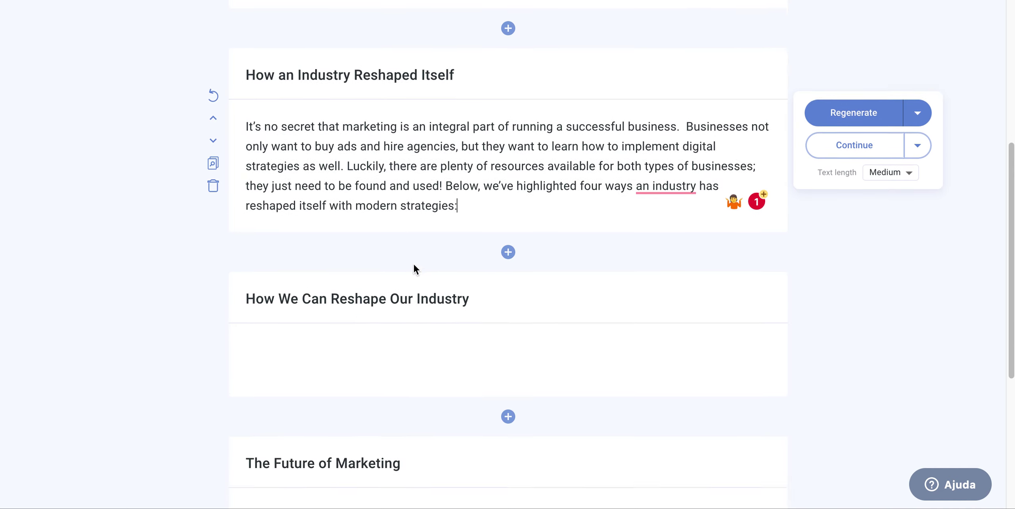
pyautogui.scroll(-5, 394, 264)
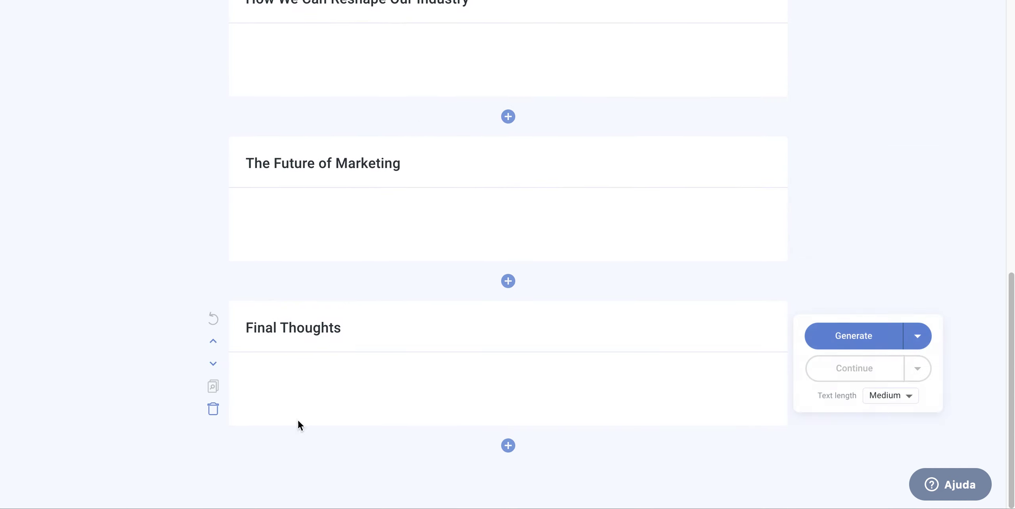
pyautogui.scroll(11, 635, 298)
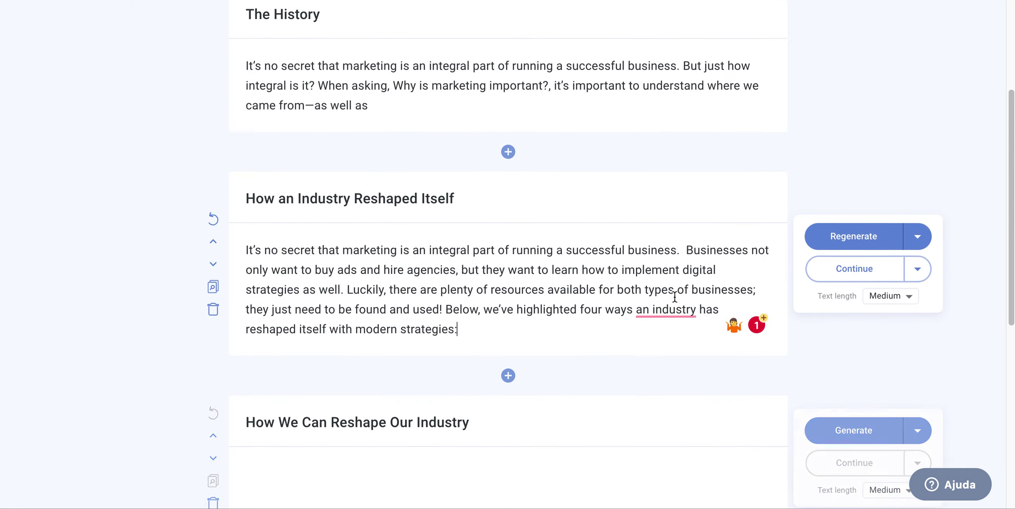
pyautogui.scroll(4, 728, 253)
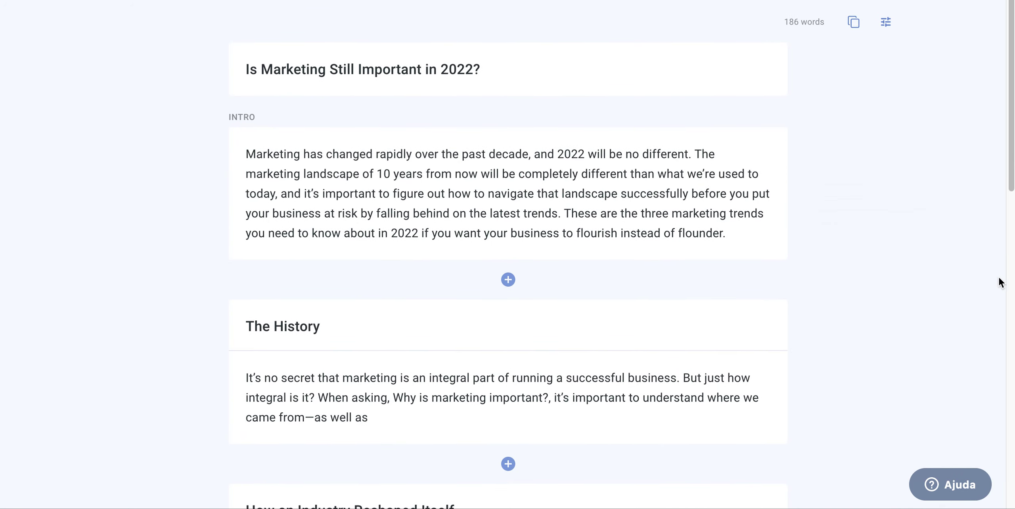
pyautogui.scroll(-3, 824, 283)
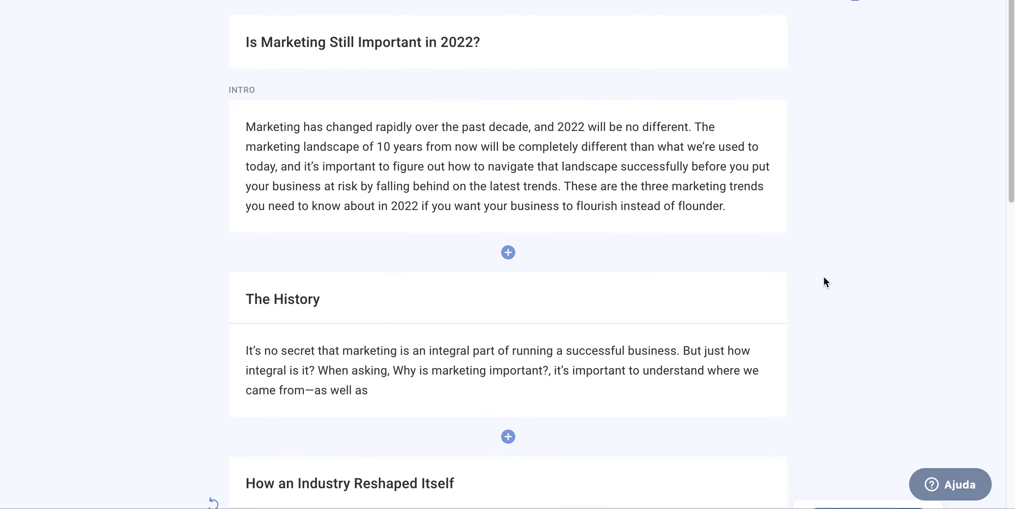
pyautogui.scroll(3, 779, 167)
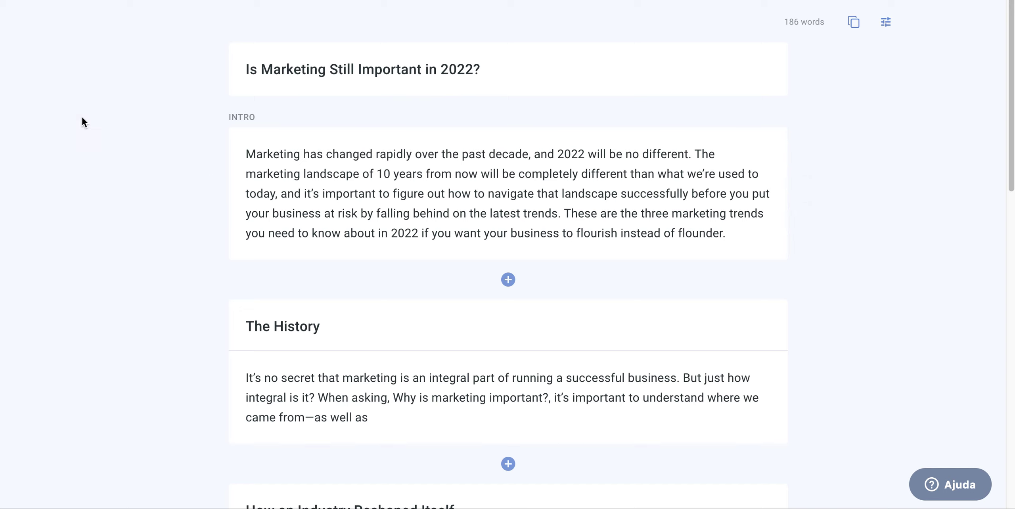
pyautogui.moveTo(334, 184)
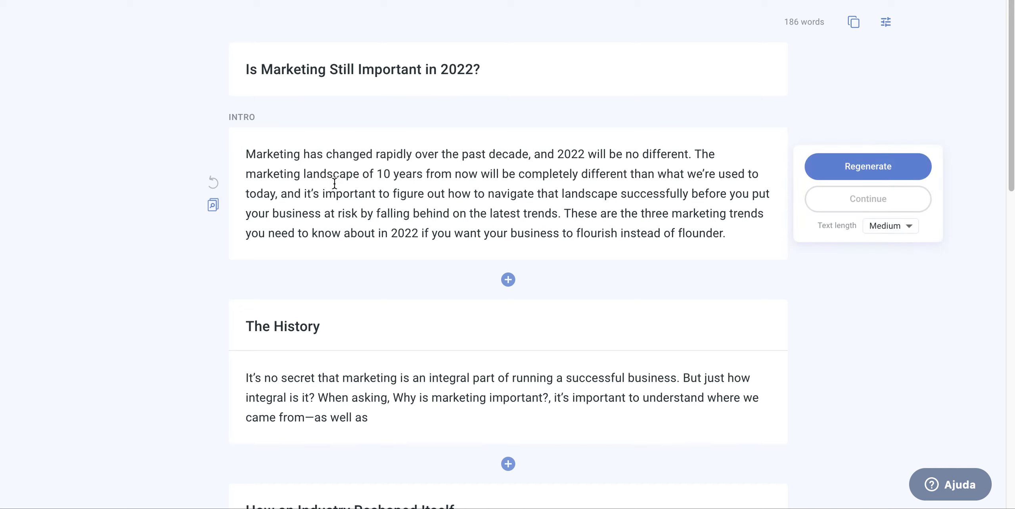
pyautogui.scroll(-15, 337, 233)
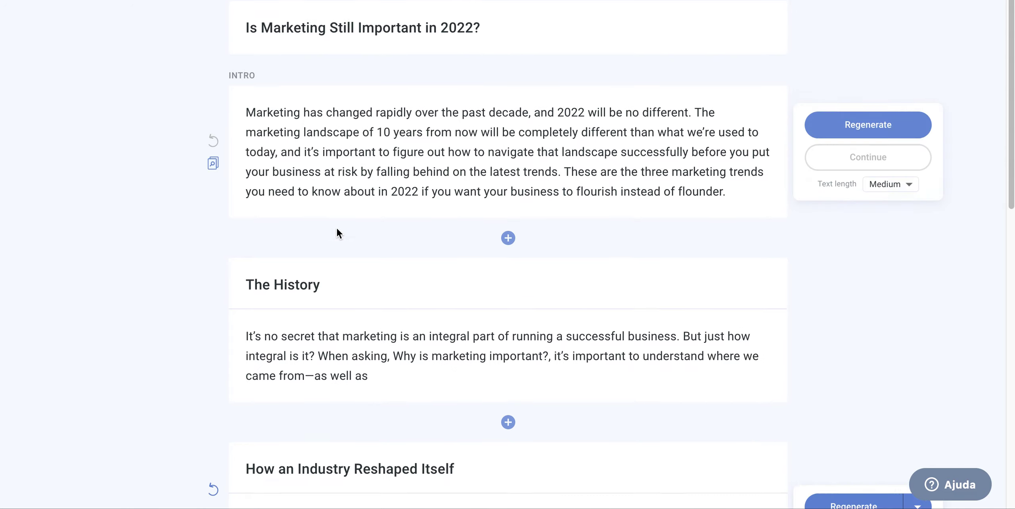
pyautogui.scroll(7, 321, 163)
pyautogui.scroll(8, 352, 205)
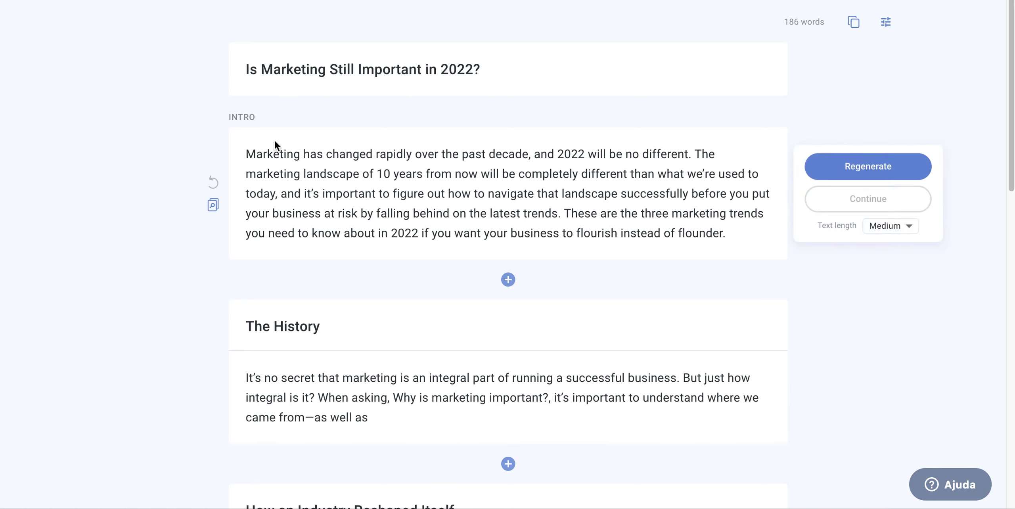
# Step: Run a plagiarism check on the "How an Industry Reshaped Itself" section and close its report
pyautogui.scroll(-7, 269, 178)
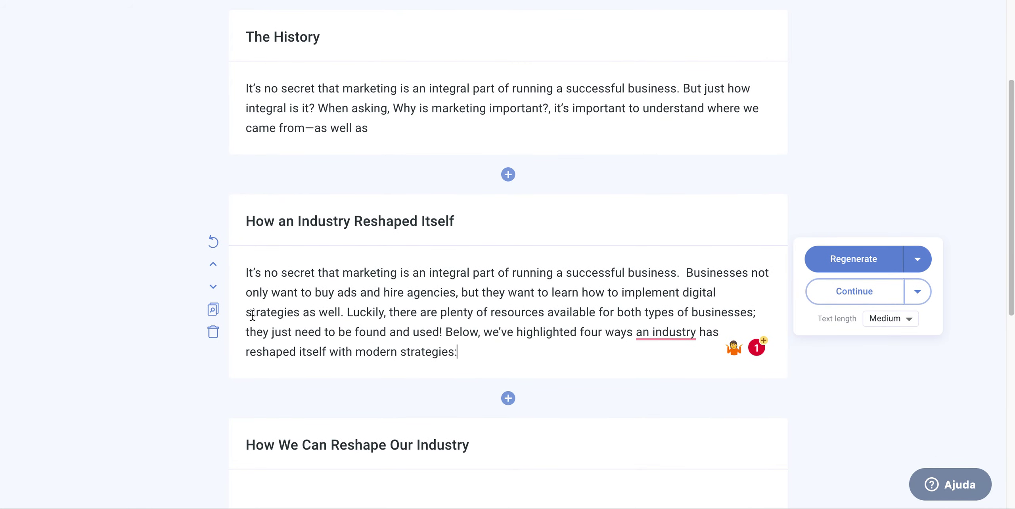
pyautogui.click(213, 310)
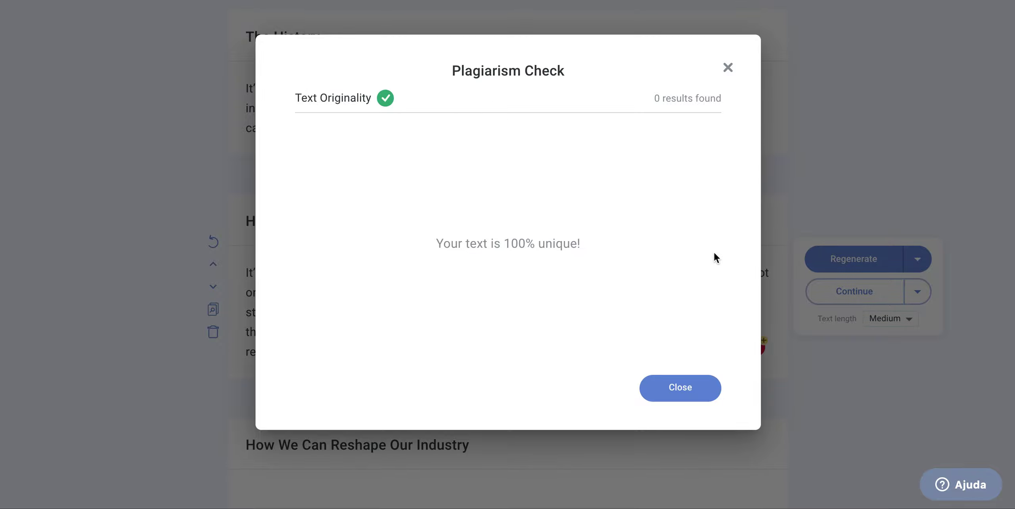
pyautogui.click(673, 393)
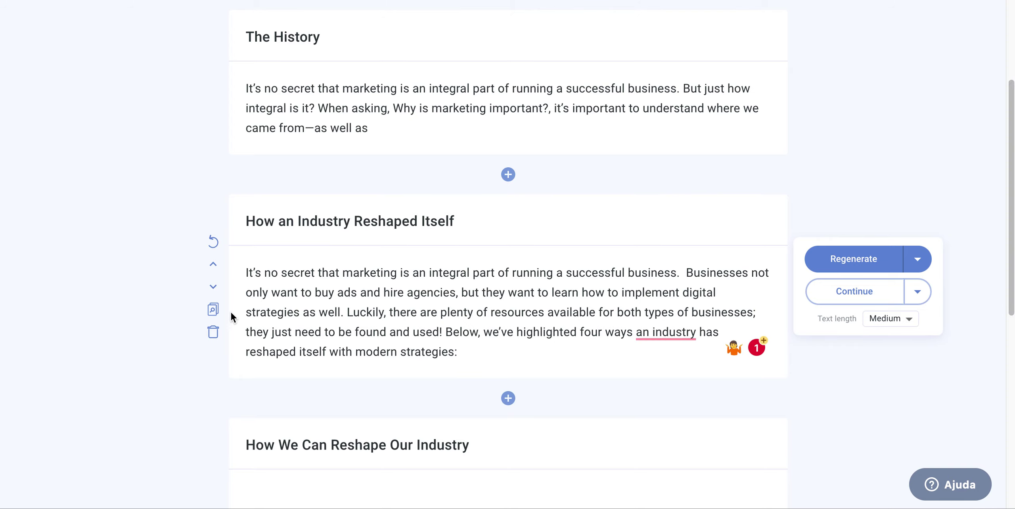
pyautogui.scroll(-1, 362, 229)
pyautogui.scroll(7, 362, 229)
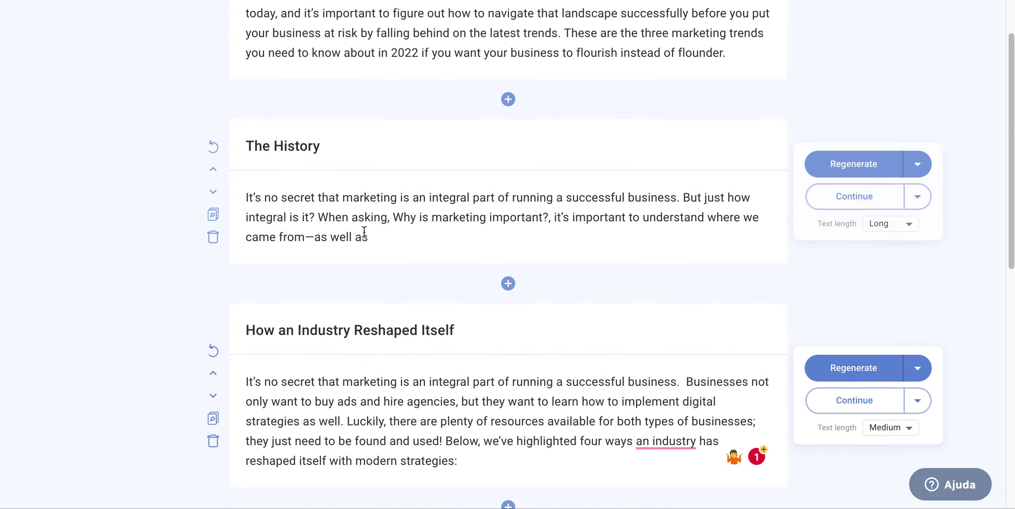
pyautogui.scroll(-6, 471, 265)
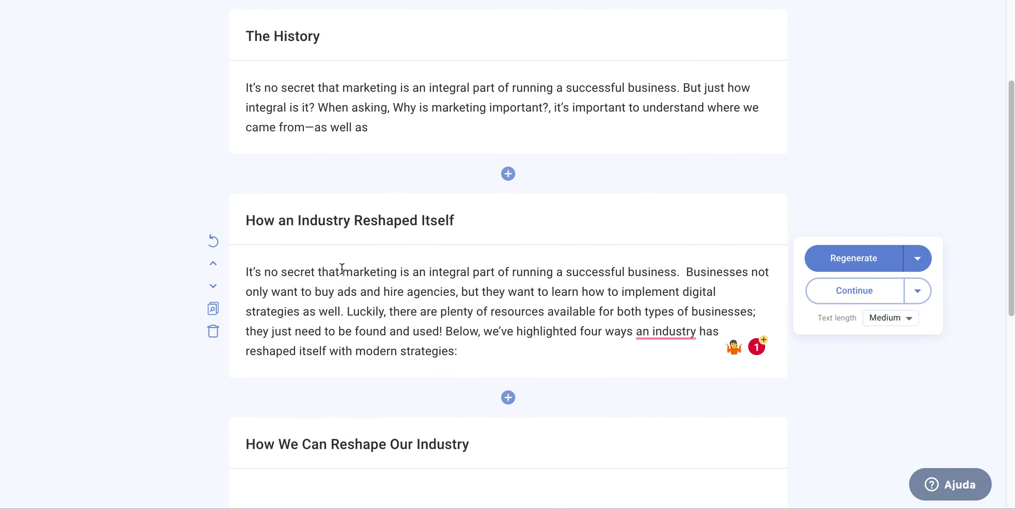
# Step: Leave the blog draft and start a new "Improve Your Existing Product or Landing Page" project
pyautogui.scroll(6, 276, 253)
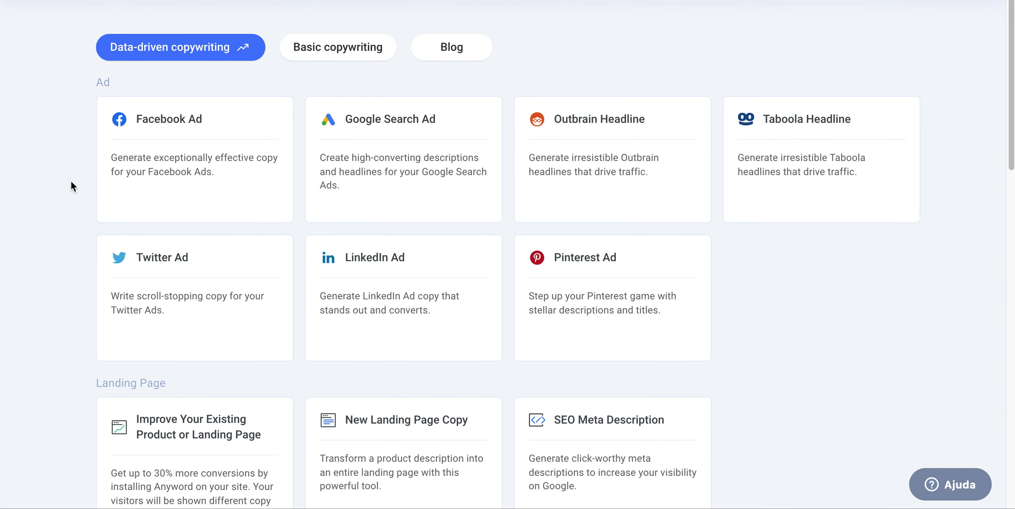
pyautogui.scroll(-3, 67, 228)
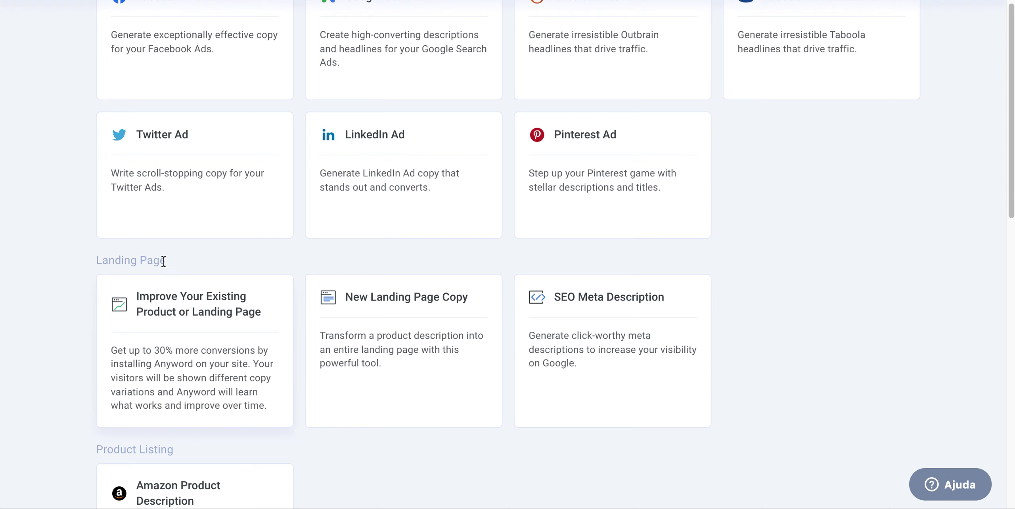
pyautogui.click(196, 330)
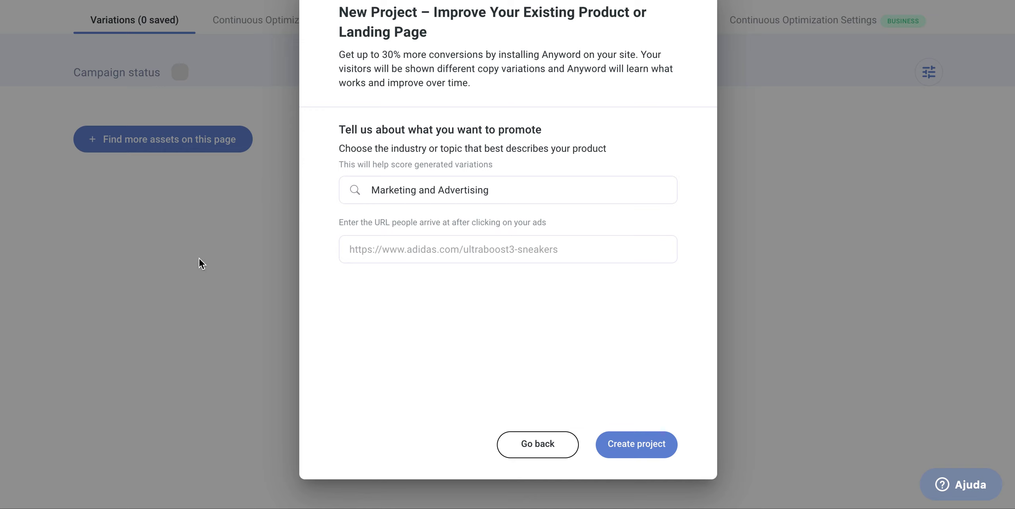
pyautogui.click(430, 249)
pyautogui.hotkey('ctrl', 'v')
pyautogui.press('BackSpace')
pyautogui.press('BackSpace')
pyautogui.press('BackSpace')
pyautogui.doubleClick(425, 249)
pyautogui.hotkey('ctrl', 'a')
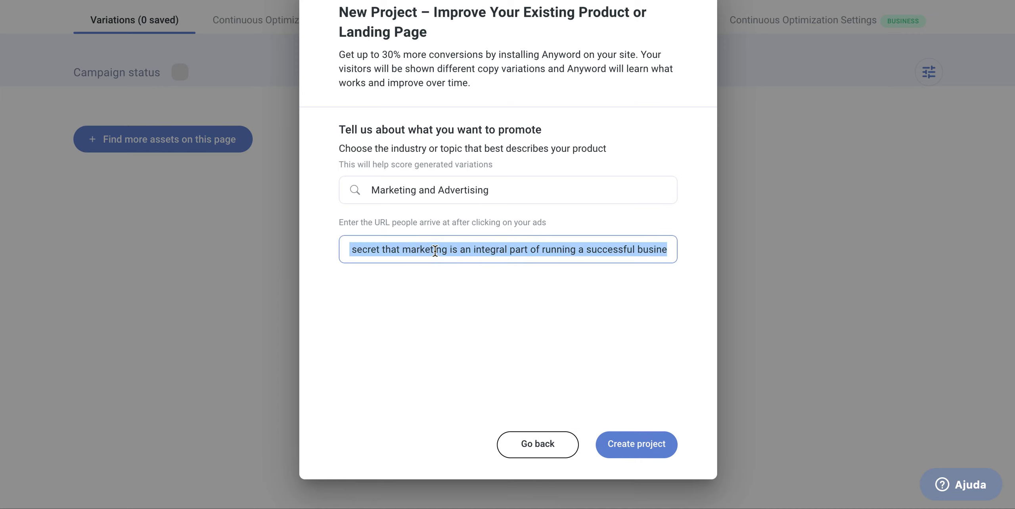
pyautogui.press('BackSpace')
# Step: Enter anyword.com as the project's landing page URL and load the product name and description from that page
pyautogui.write('a')
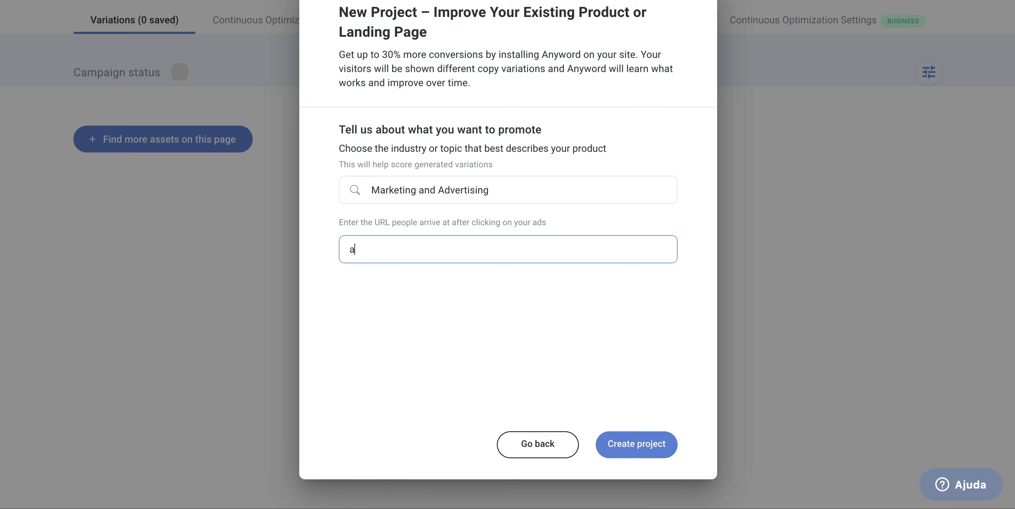
pyautogui.write('nyword.co')
pyautogui.press('Return')
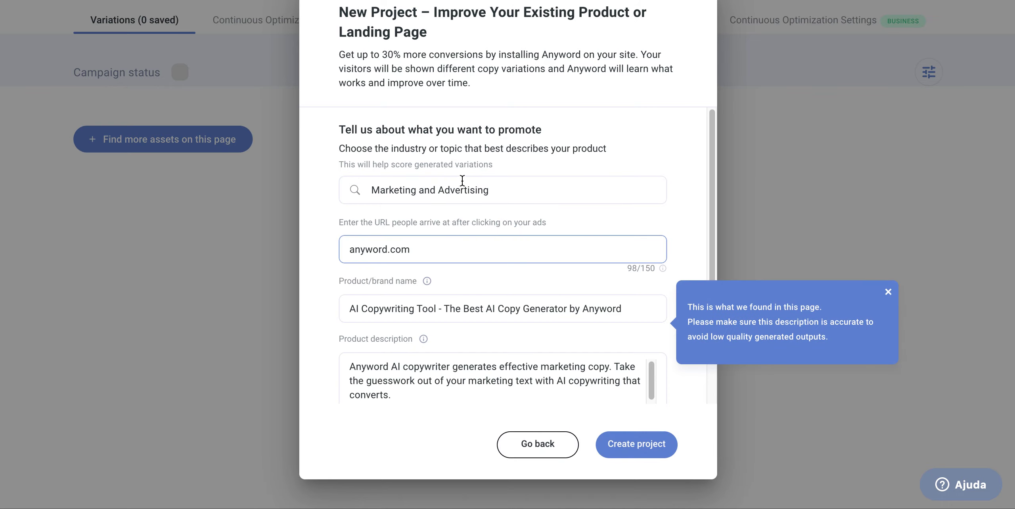
pyautogui.scroll(-2, 462, 238)
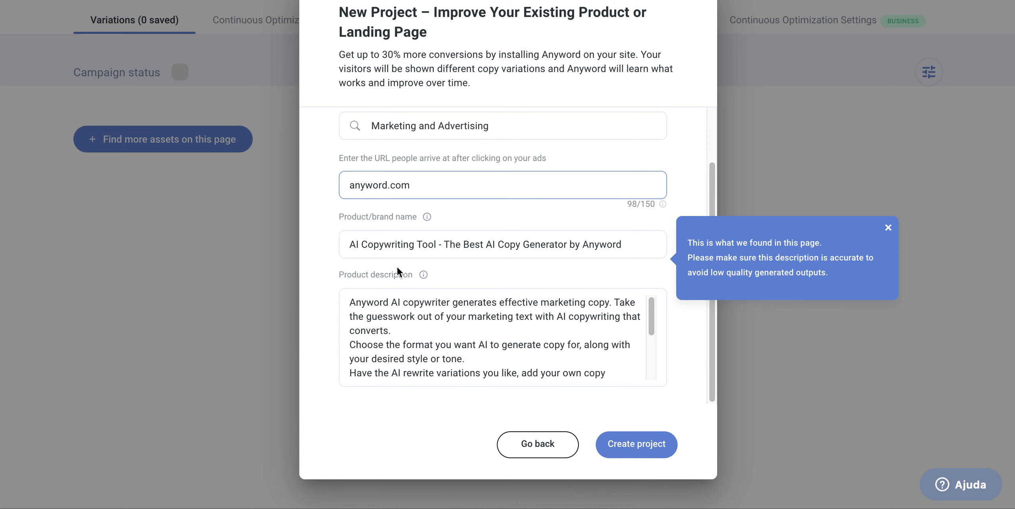
# Step: Check the loaded product name and description through to the end, and create the landing page project
pyautogui.scroll(2, 393, 272)
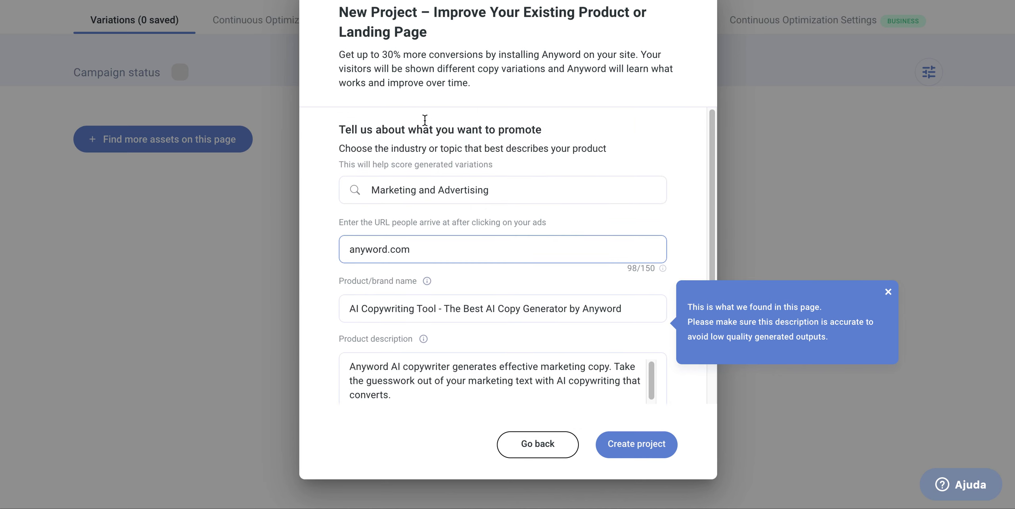
pyautogui.scroll(-5, 571, 365)
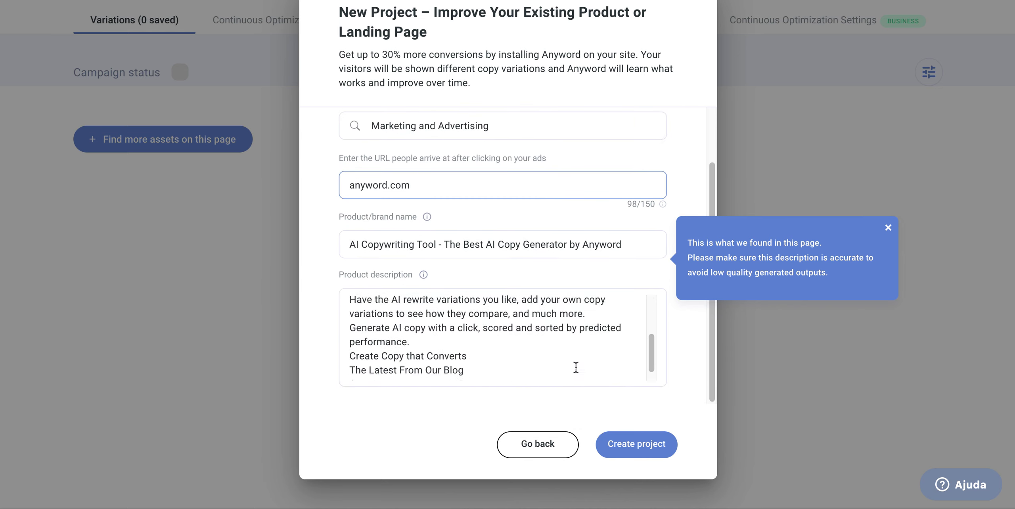
pyautogui.click(634, 446)
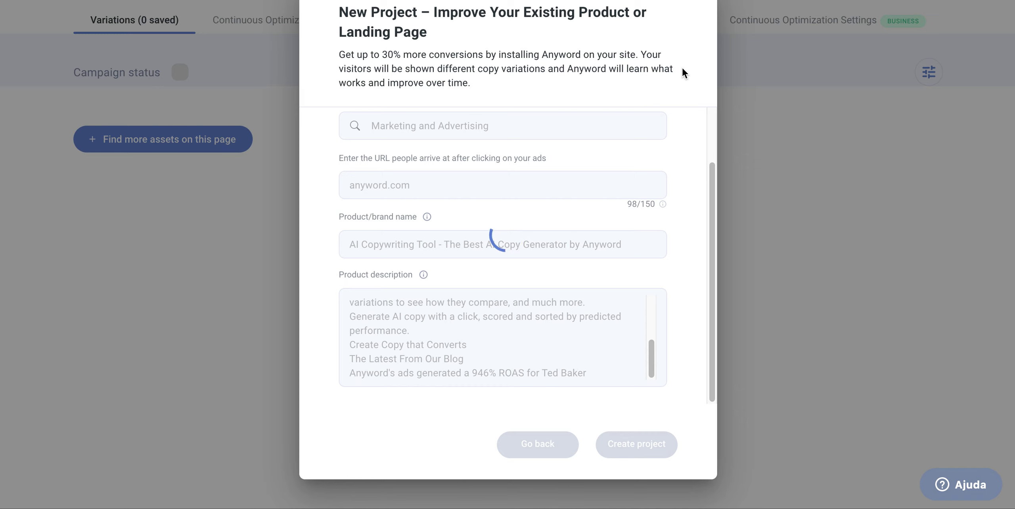
pyautogui.scroll(2, 690, 117)
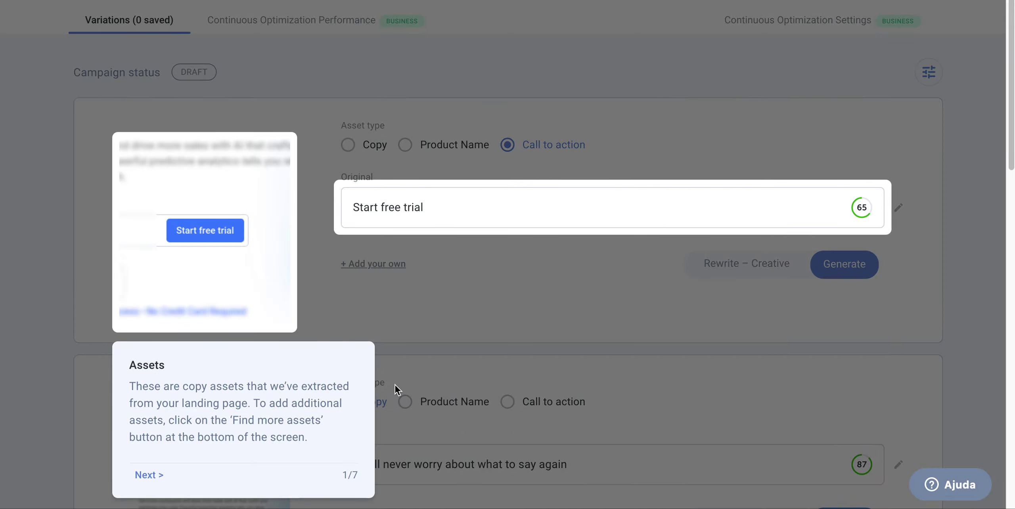
# Step: Go through the seven-part introduction tour, from Assets to Continuous Optimization, and dismiss the Project Brief tip
pyautogui.click(144, 476)
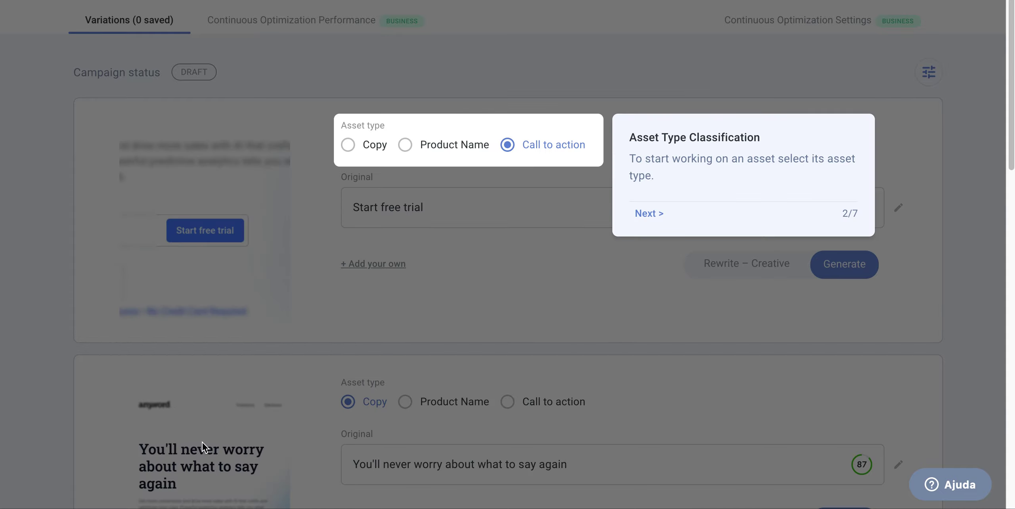
pyautogui.click(646, 212)
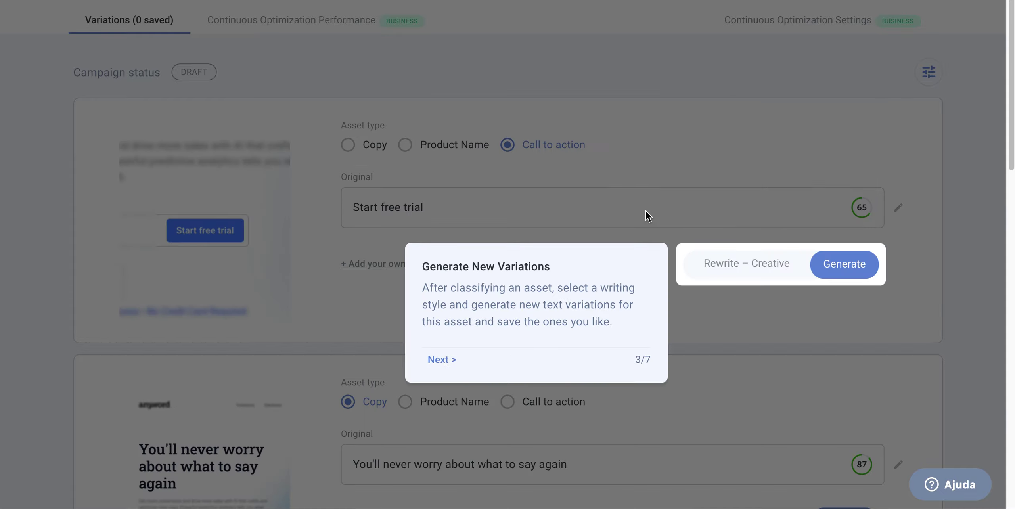
pyautogui.click(433, 365)
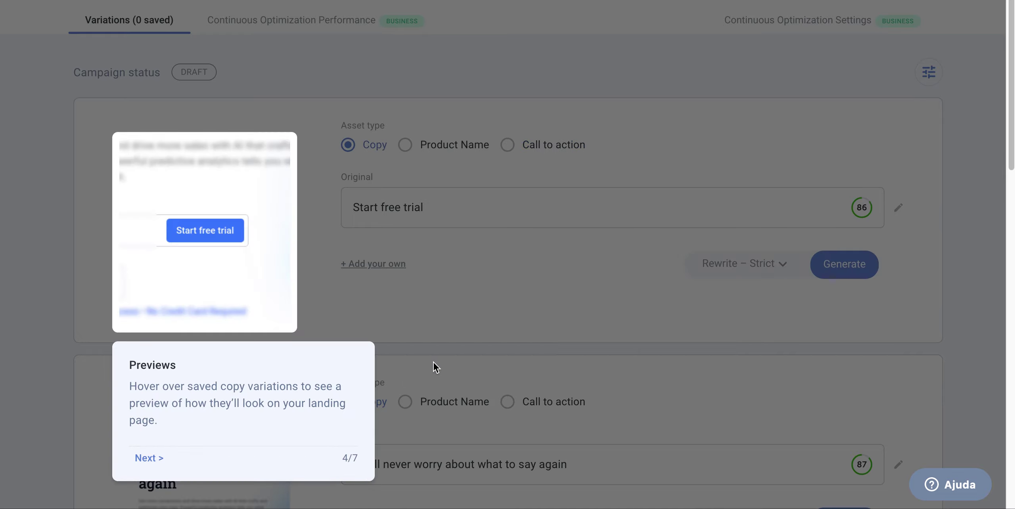
pyautogui.click(145, 461)
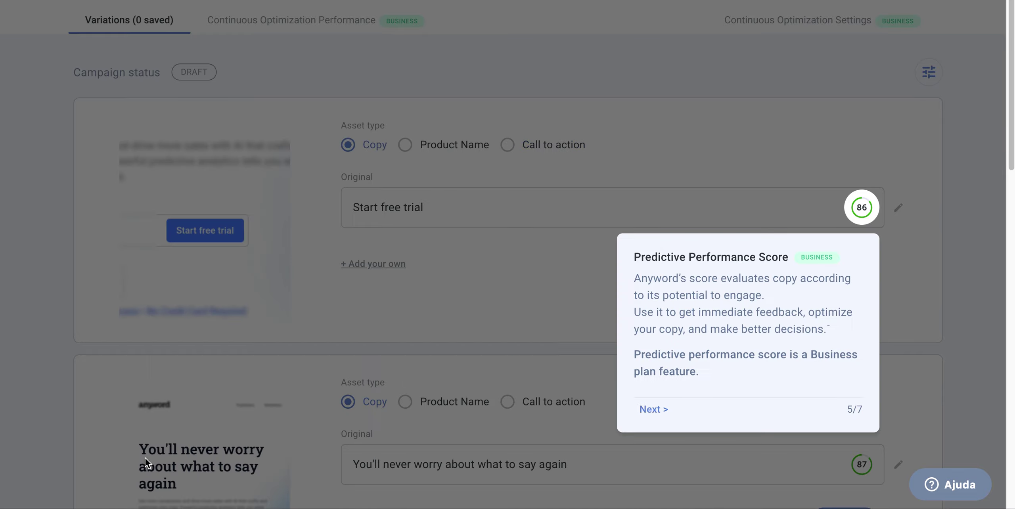
pyautogui.click(658, 412)
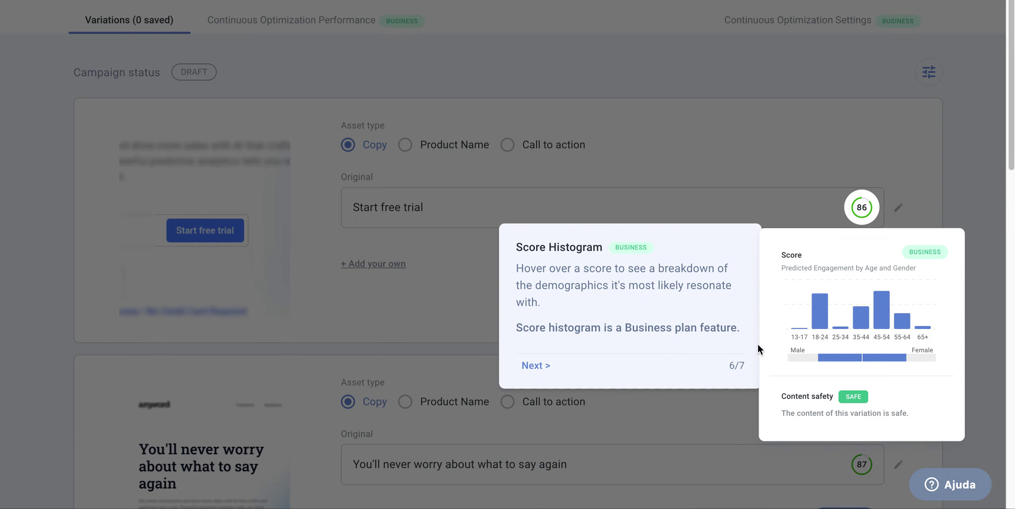
pyautogui.click(540, 367)
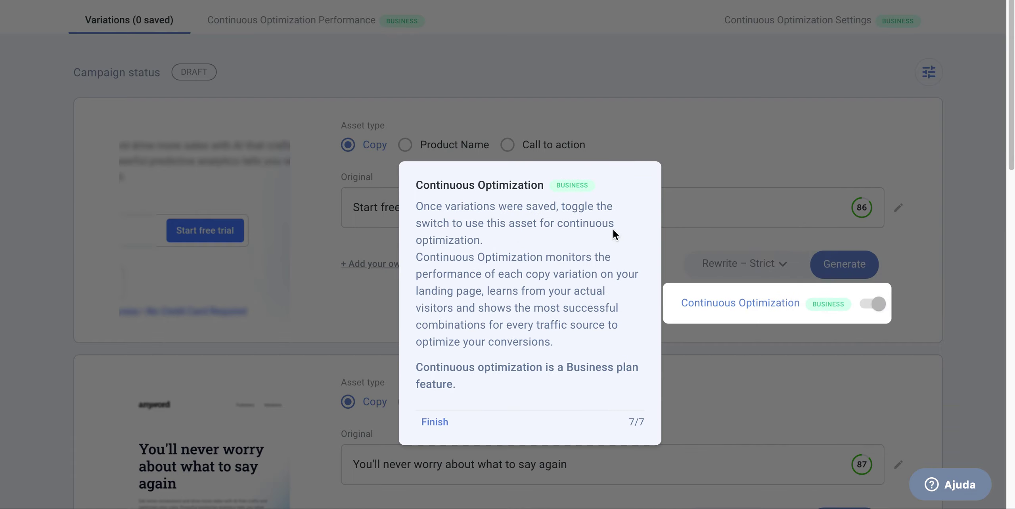
pyautogui.click(436, 428)
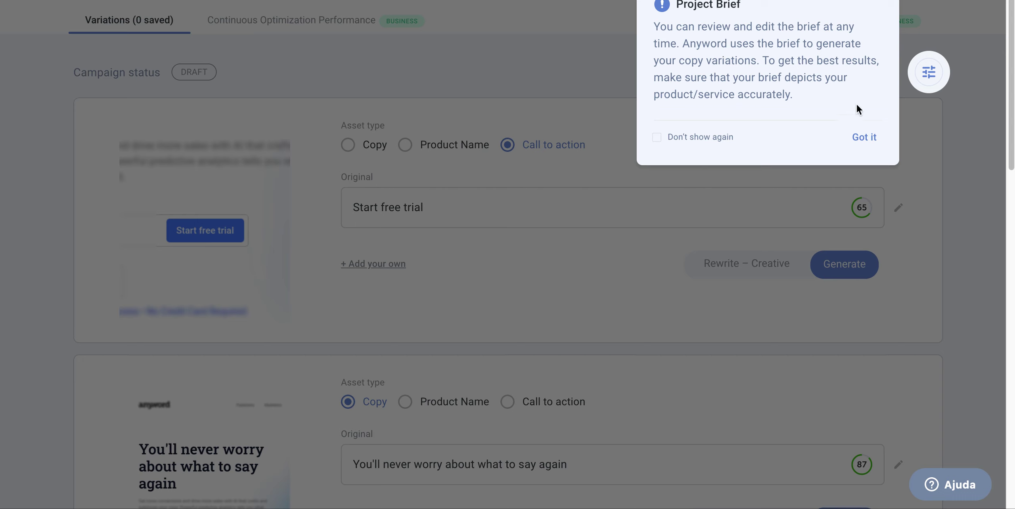
pyautogui.click(862, 138)
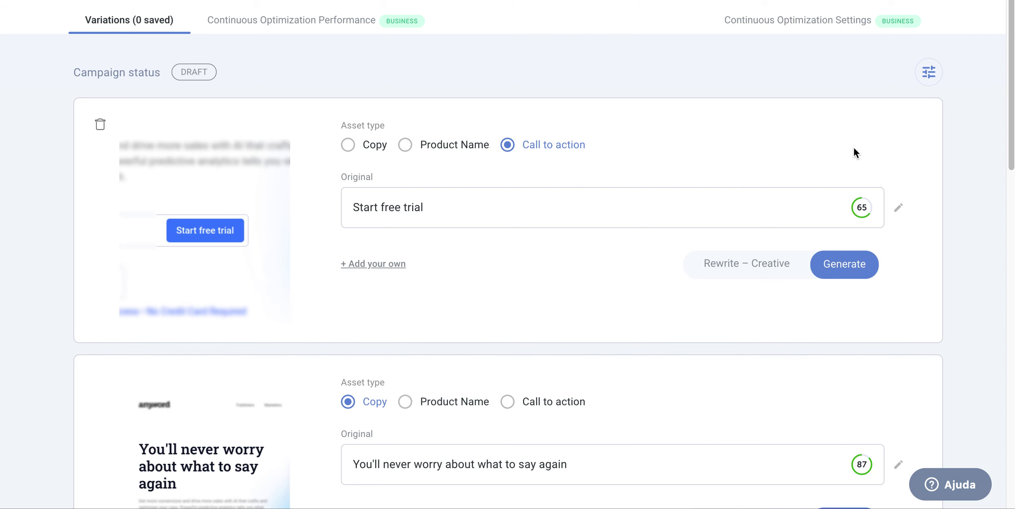
# Step: Look through the copy assets extracted from the landing page, including the enlarged preview of the "You'll never worry about what to say again" headline
pyautogui.scroll(-3, 242, 238)
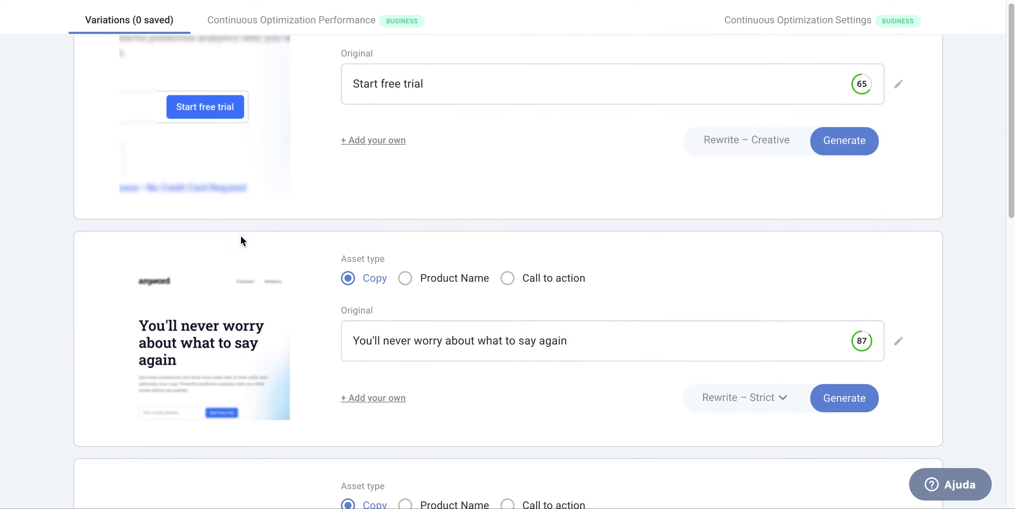
pyautogui.scroll(3, 339, 190)
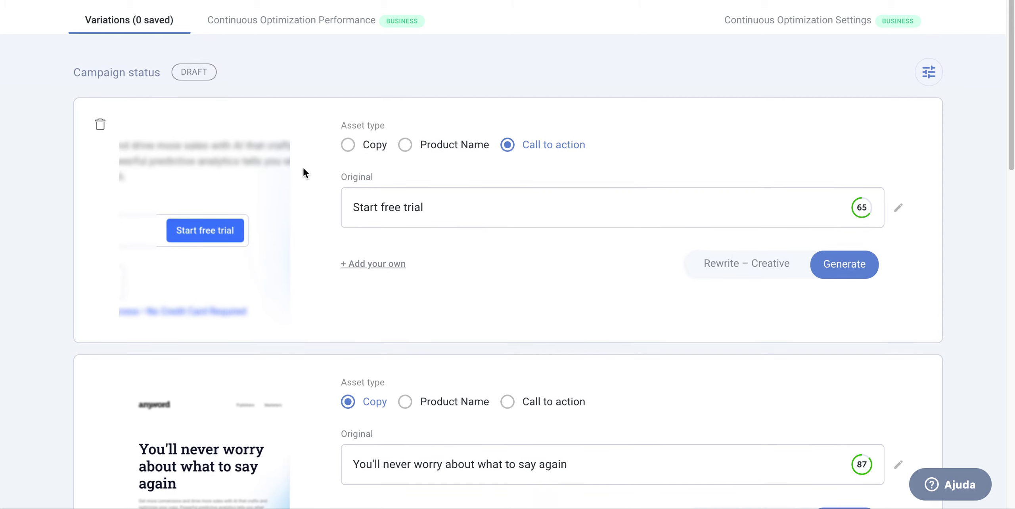
pyautogui.scroll(-3, 325, 204)
pyautogui.moveTo(196, 324)
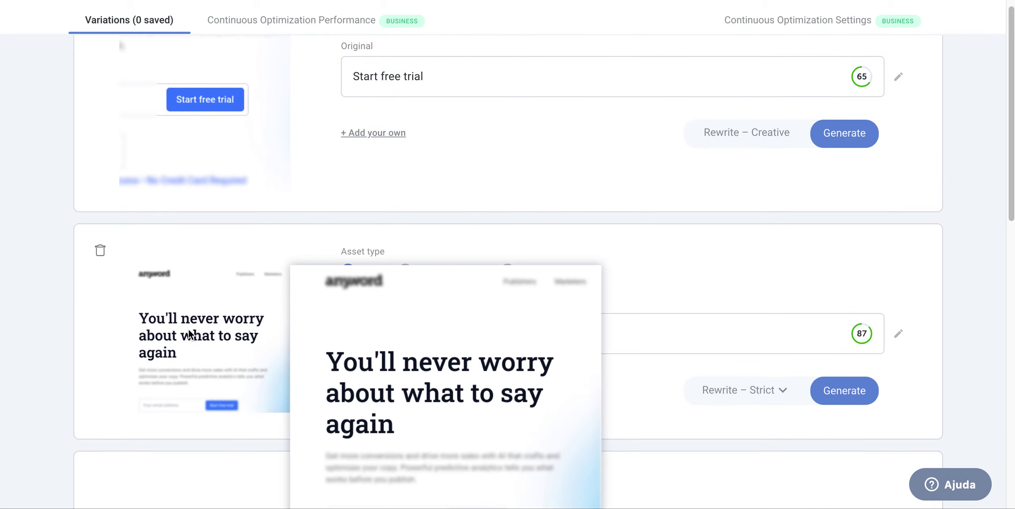
pyautogui.scroll(-1, 195, 319)
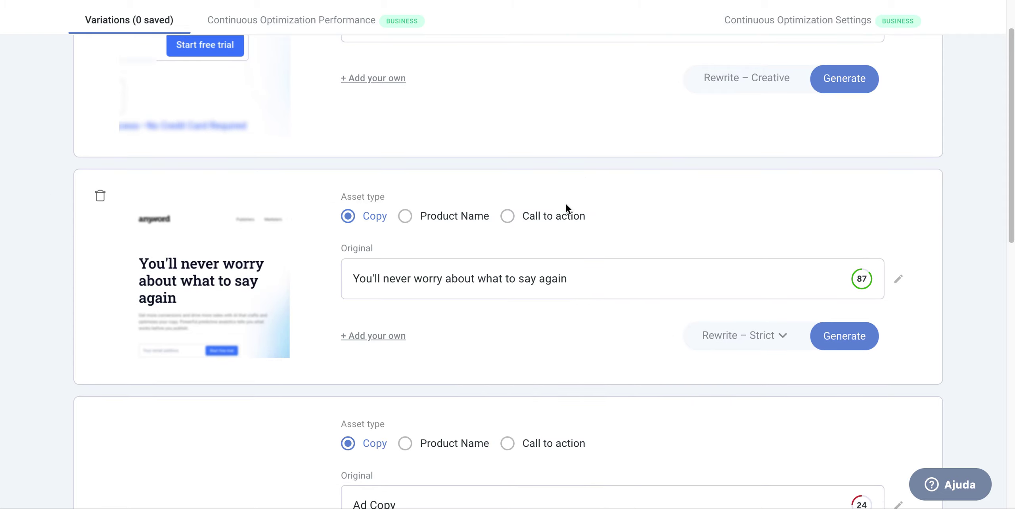
pyautogui.scroll(-6, 632, 210)
pyautogui.moveTo(188, 299)
pyautogui.scroll(-4, 301, 251)
pyautogui.scroll(8, 336, 337)
pyautogui.scroll(8, 336, 337)
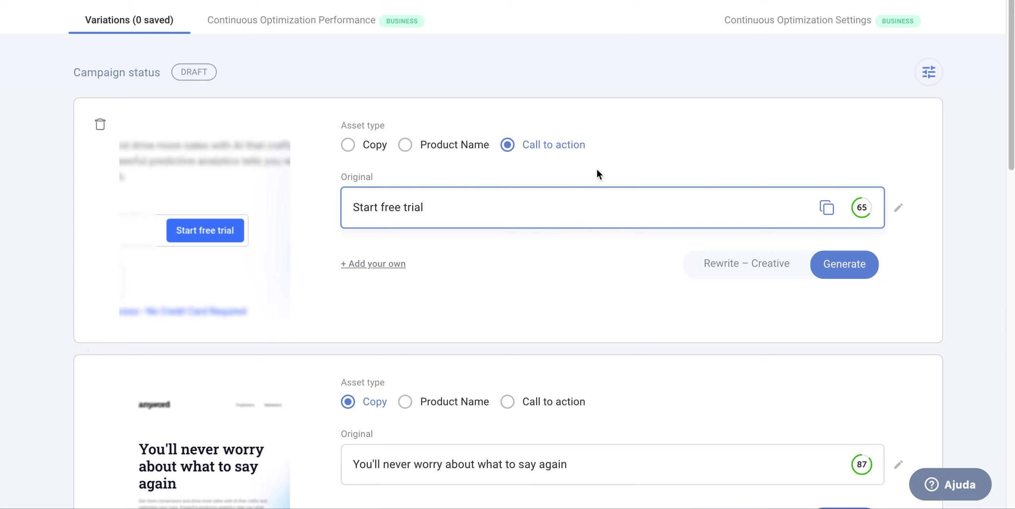
# Step: Generate Rewrite – Strict variations of the "You'll never worry about what to say again" headline and read through them with their scores
pyautogui.scroll(-3, 583, 166)
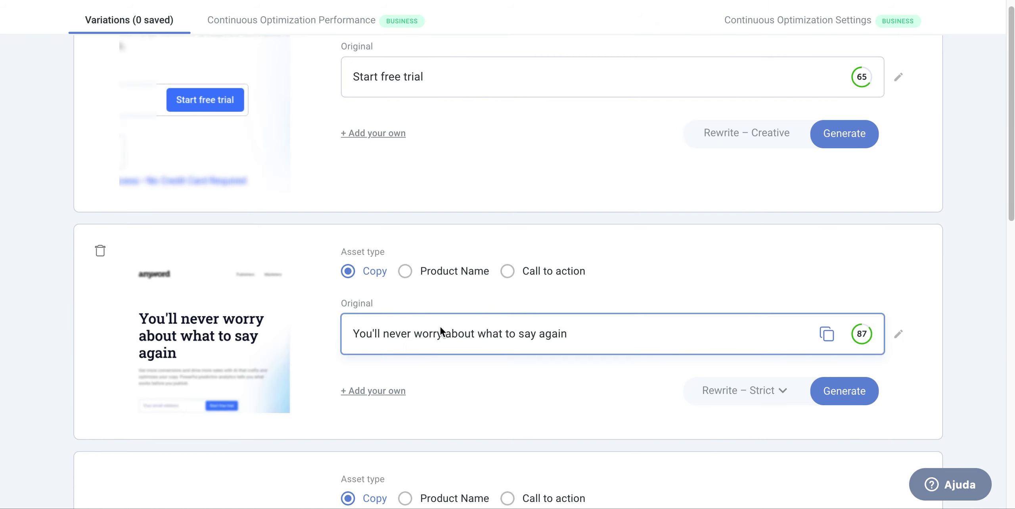
pyautogui.click(840, 393)
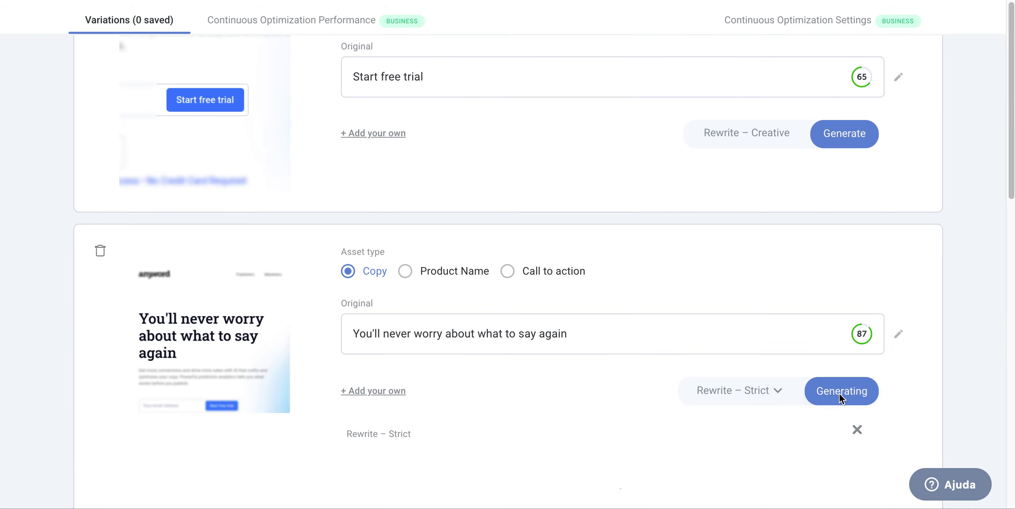
pyautogui.scroll(-1, 374, 255)
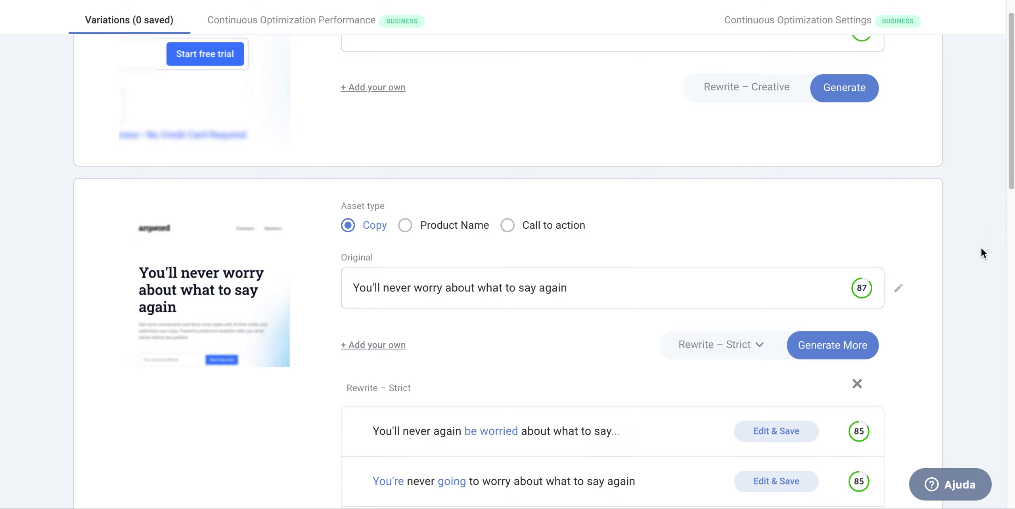
pyautogui.scroll(-3, 977, 232)
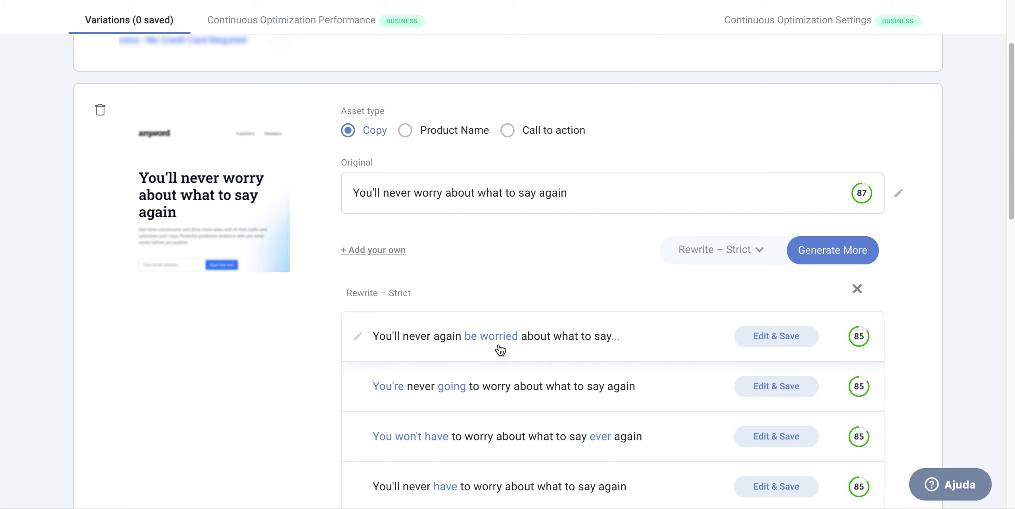
pyautogui.scroll(-1, 981, 166)
pyautogui.scroll(-1, 980, 160)
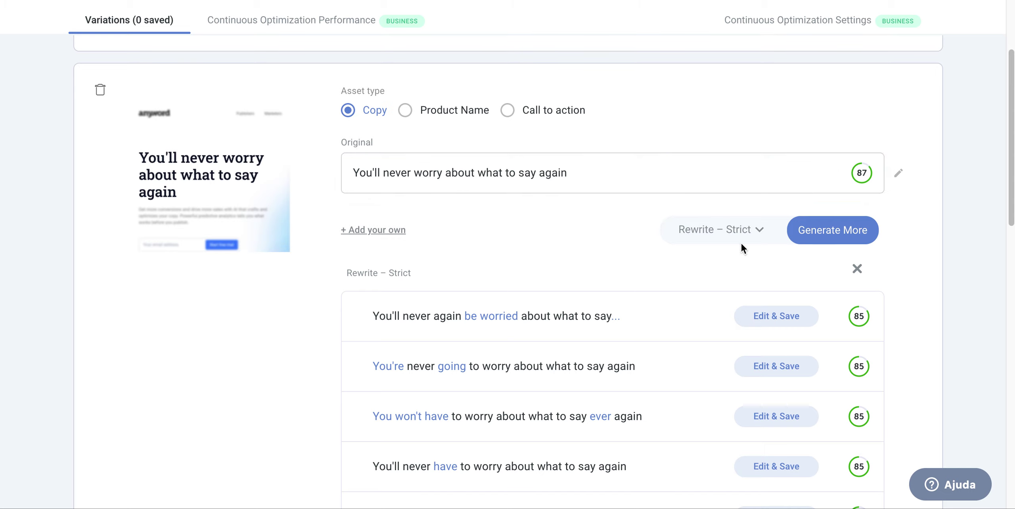
pyautogui.scroll(-2, 967, 238)
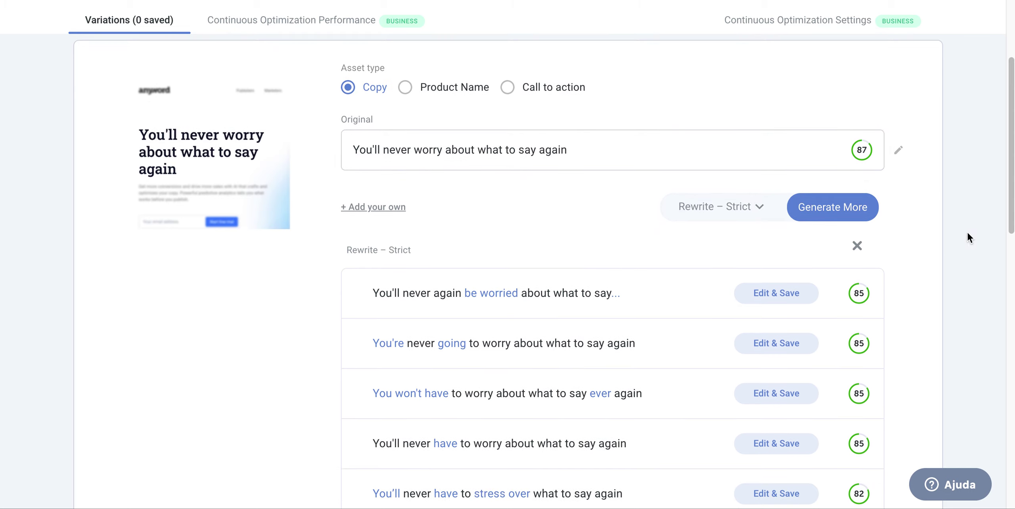
pyautogui.scroll(-5, 967, 238)
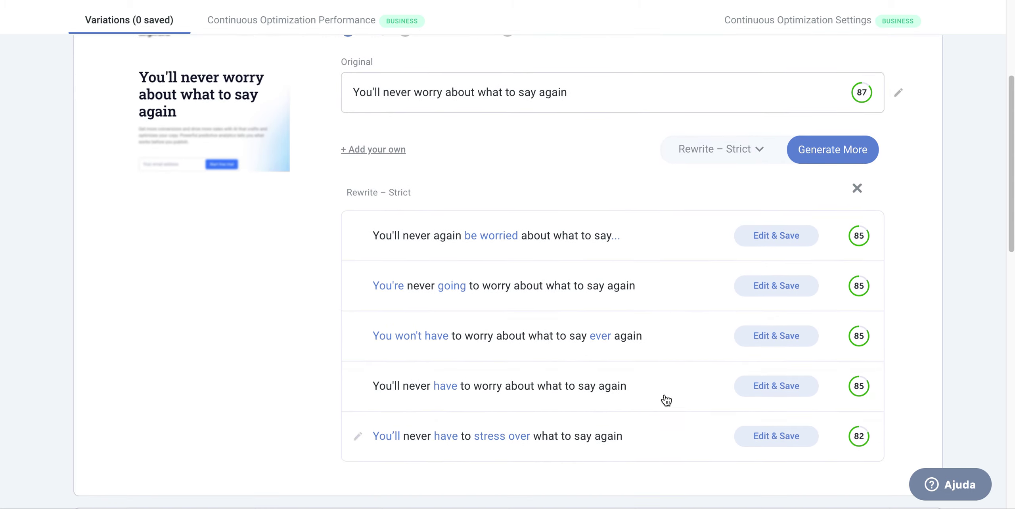
pyautogui.scroll(10, 436, 317)
pyautogui.scroll(-11, 450, 296)
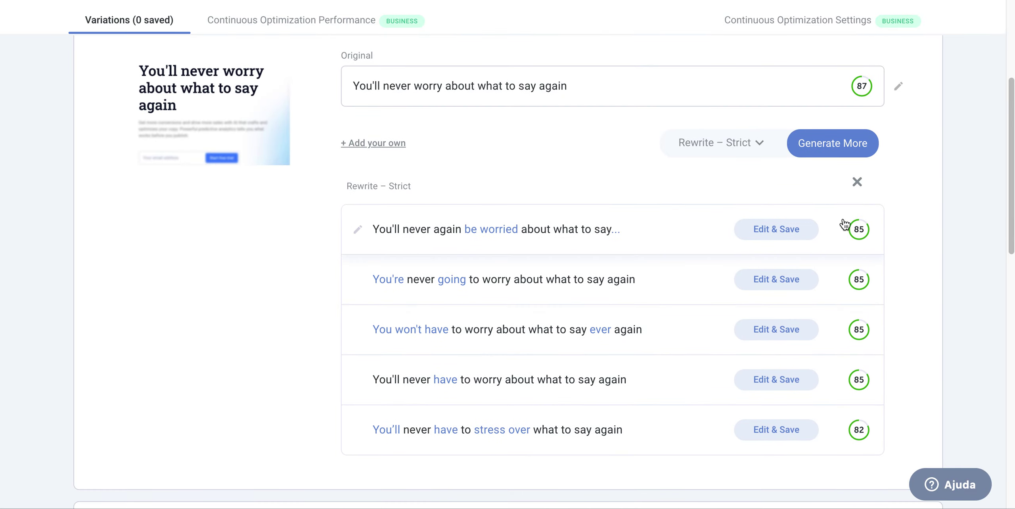
# Step: Examine the "Start free trial" asset's preview and skim the project's remaining landing page assets
pyautogui.scroll(14, 974, 288)
pyautogui.scroll(11, 949, 222)
pyautogui.moveTo(252, 139)
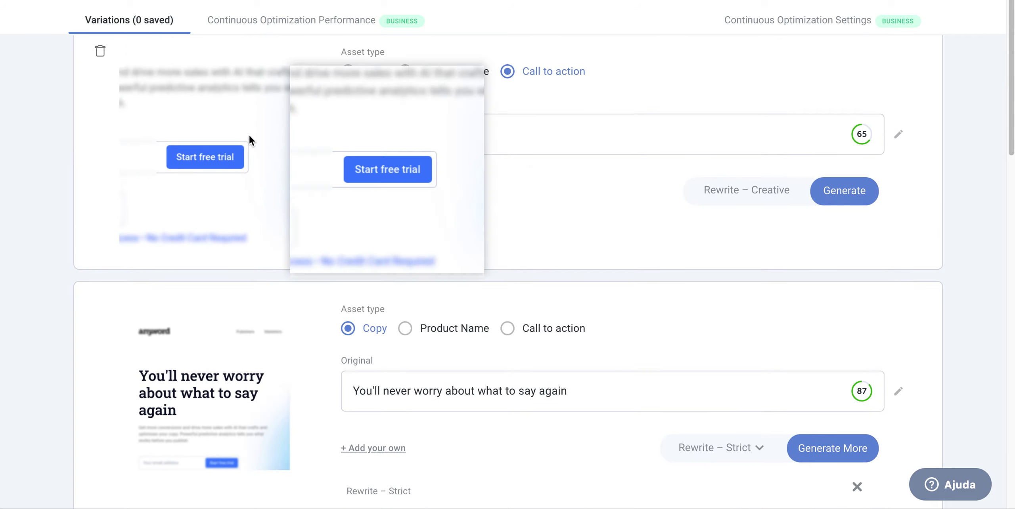
pyautogui.scroll(-20, 544, 313)
pyautogui.scroll(-20, 386, 348)
pyautogui.scroll(20, 319, 296)
pyautogui.scroll(20, 419, 360)
pyautogui.scroll(-1, 997, 221)
pyautogui.scroll(-1, 974, 172)
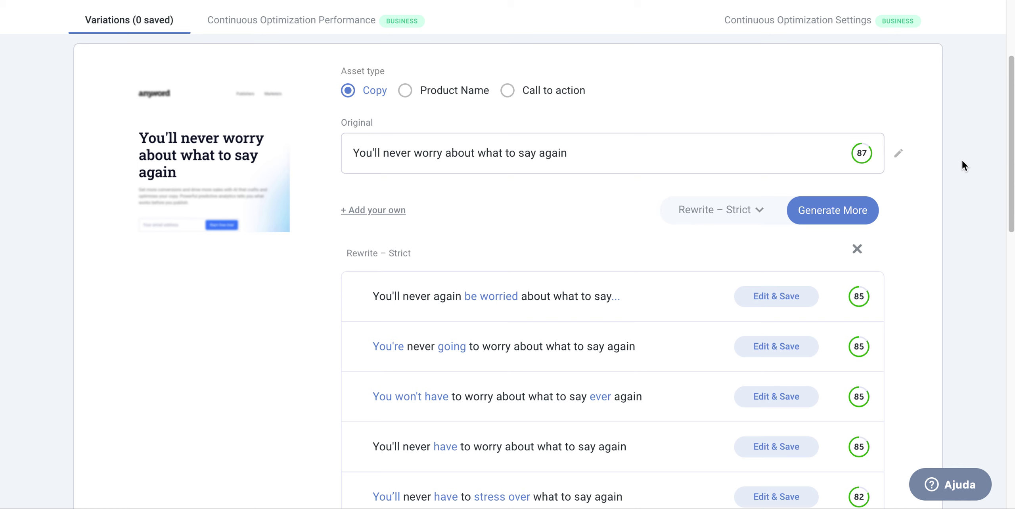
pyautogui.scroll(-1, 963, 159)
pyautogui.scroll(1, 971, 253)
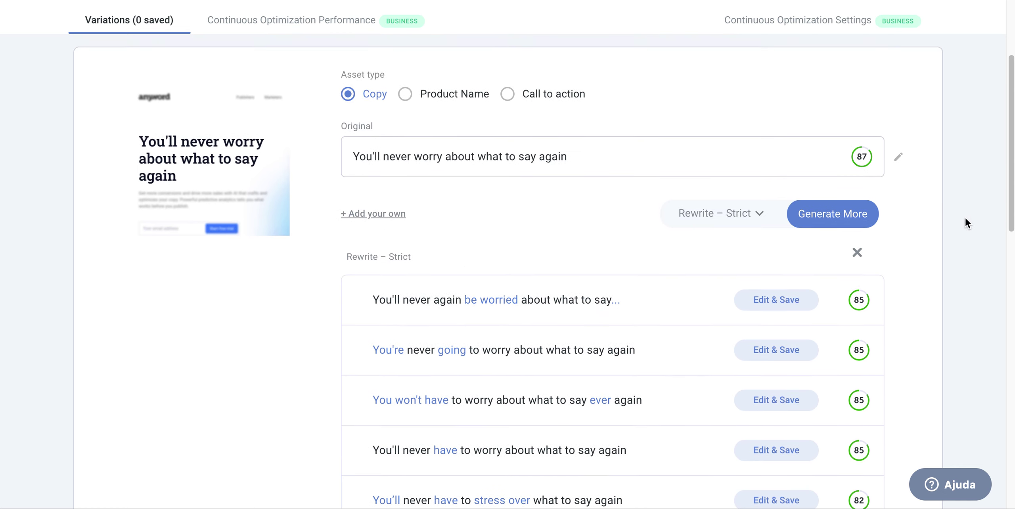
pyautogui.scroll(-1, 960, 188)
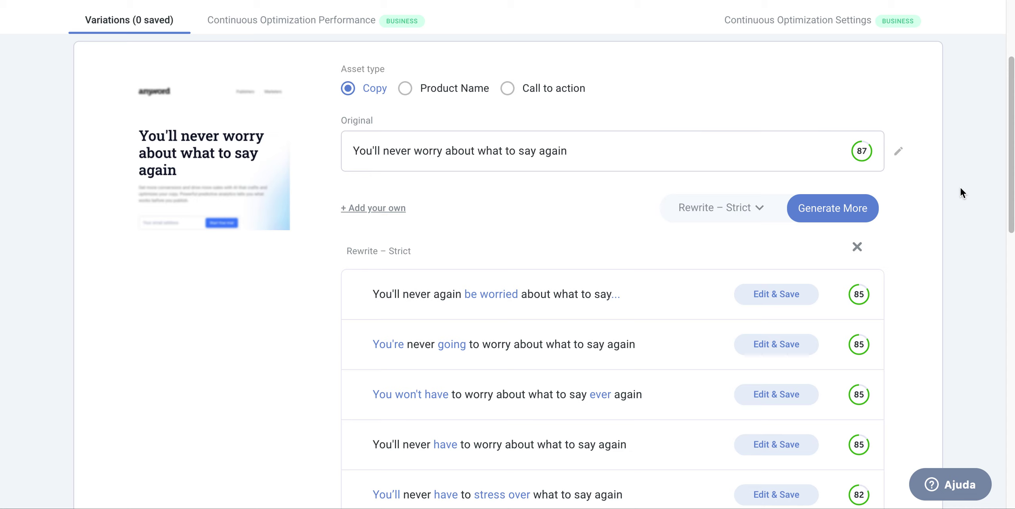
pyautogui.scroll(7, 980, 217)
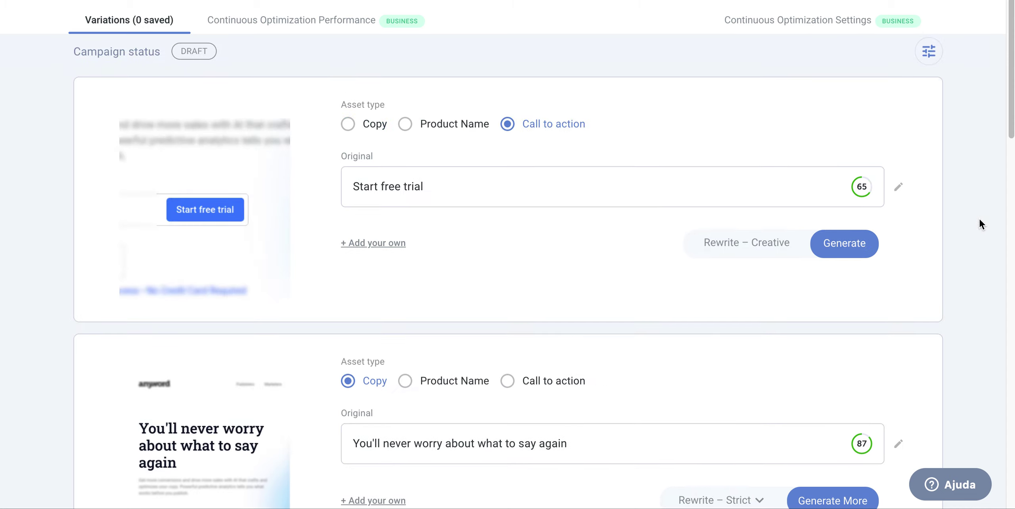
pyautogui.scroll(-3, 979, 219)
pyautogui.scroll(-3, 979, 219)
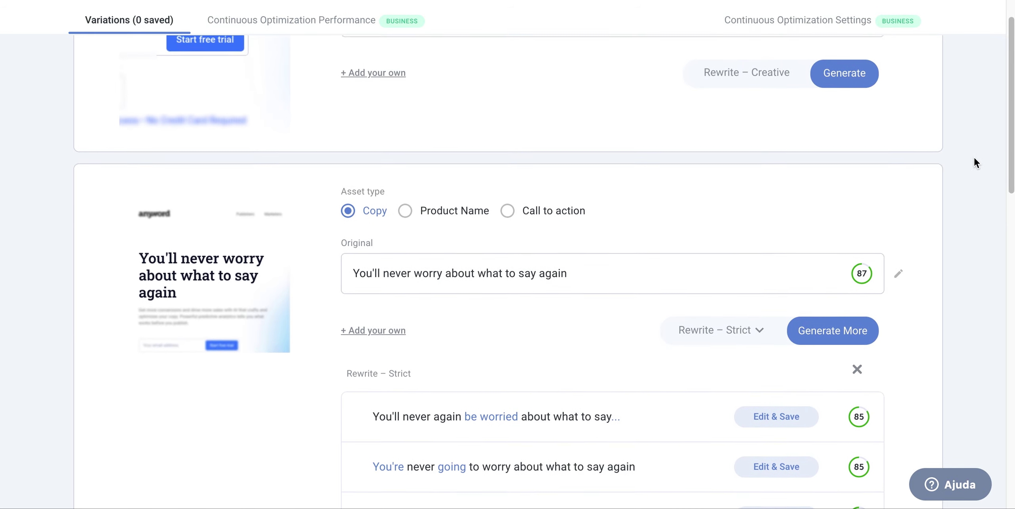
pyautogui.scroll(-1, 975, 141)
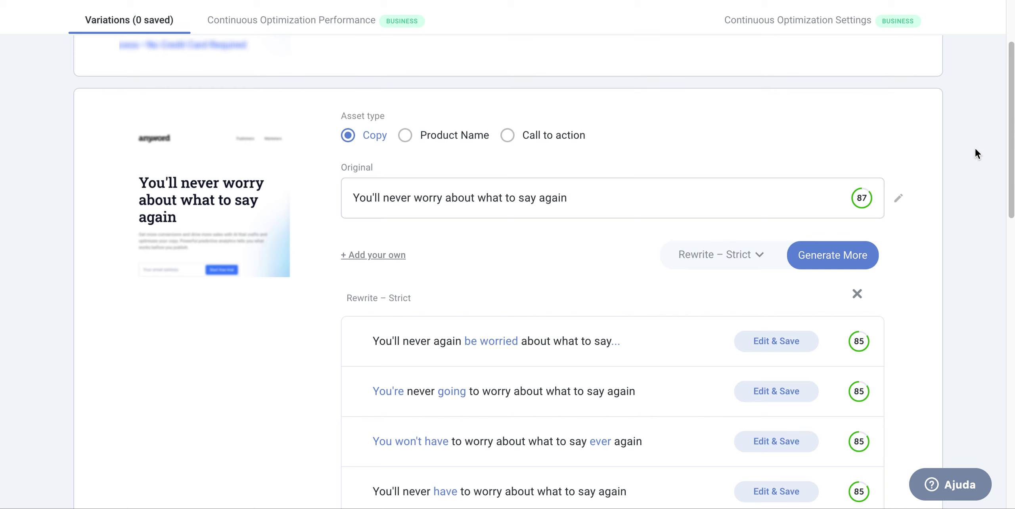
pyautogui.scroll(-1, 975, 148)
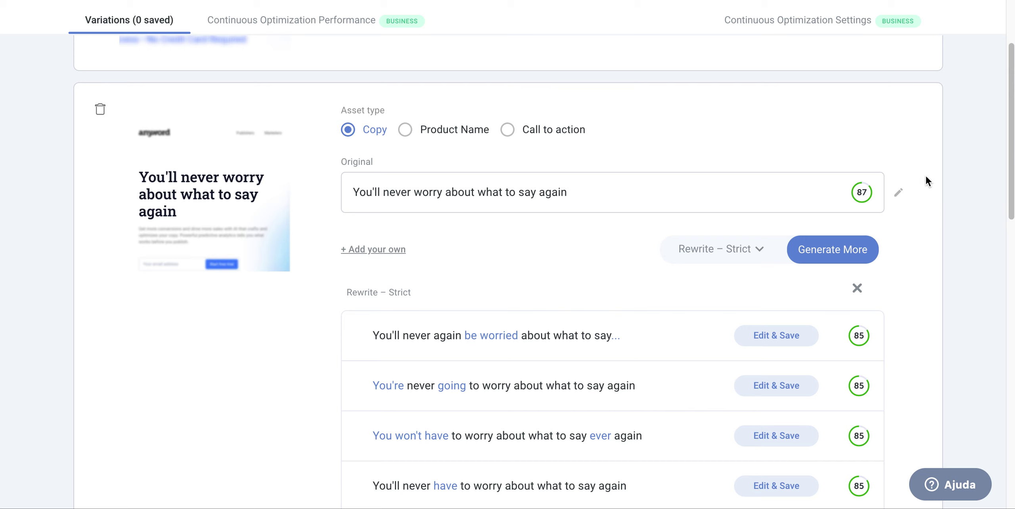
pyautogui.scroll(1, 931, 174)
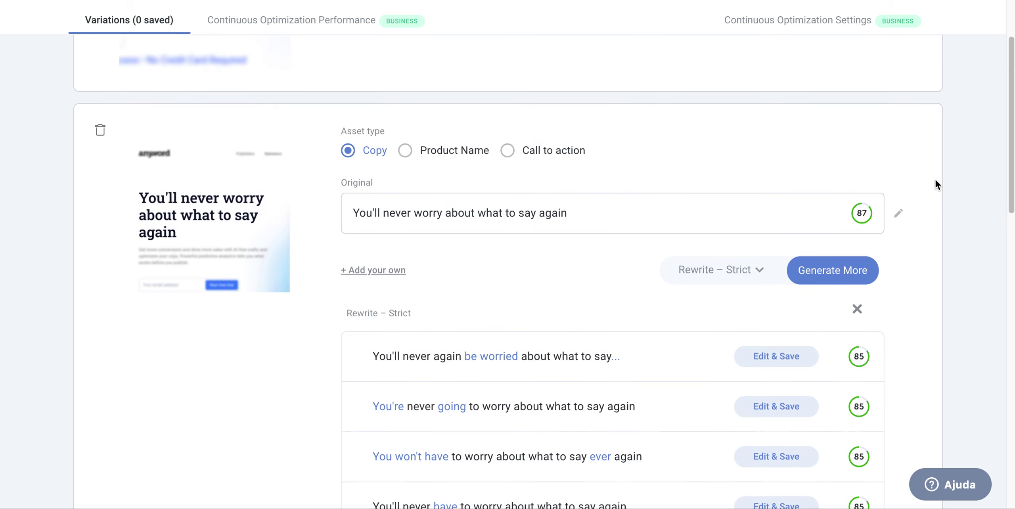
pyautogui.scroll(-1, 931, 172)
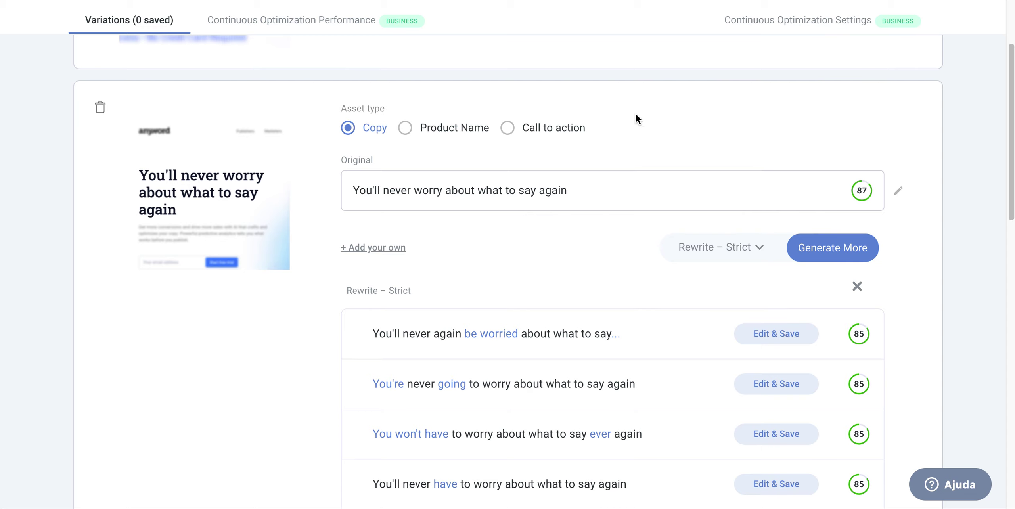
# Step: Examine the original "You'll never worry about what to say again" headline's predicted engagement and content safety, comparing its score with the rewrites
pyautogui.moveTo(865, 191)
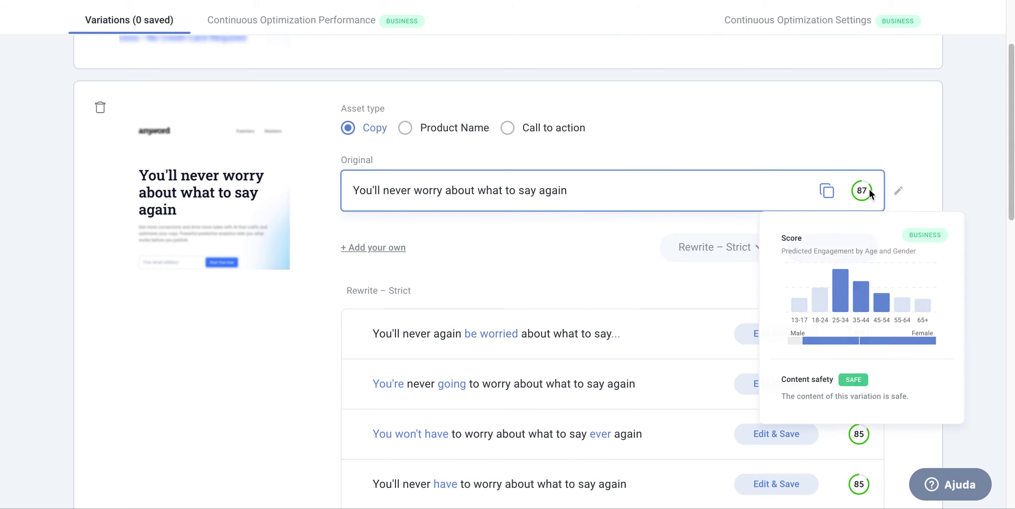
pyautogui.scroll(-3, 872, 198)
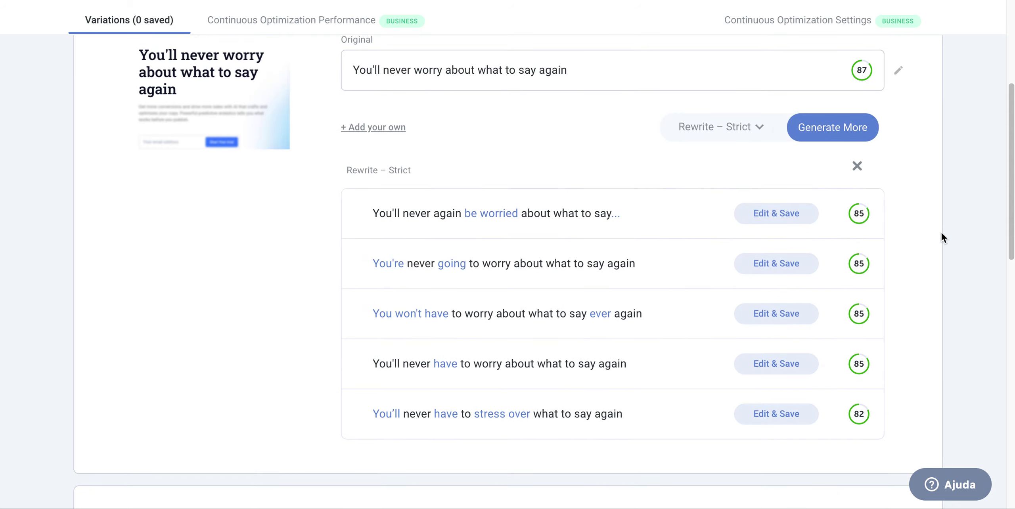
pyautogui.scroll(10, 945, 230)
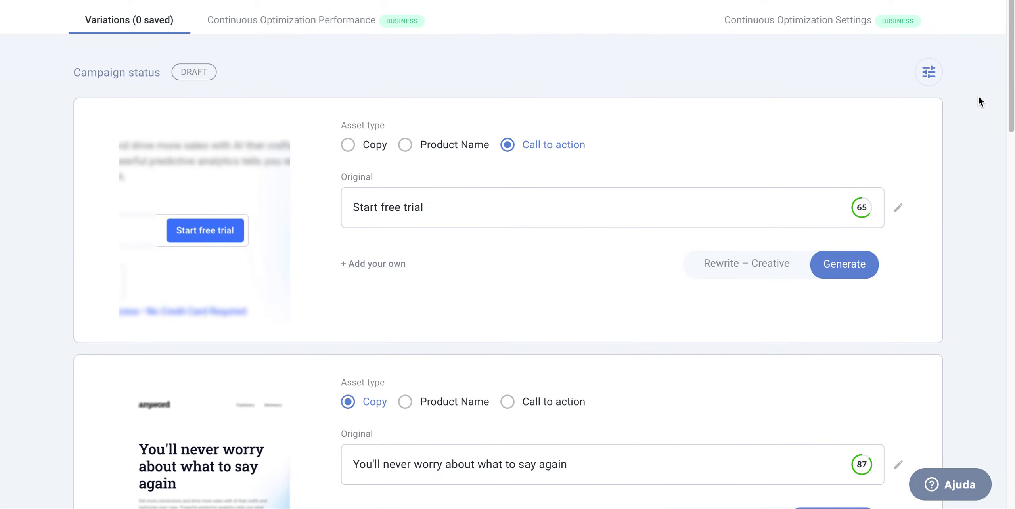
# Step: Return to the data-driven copywriting templates and look through the Ad, Landing Page, Product Listing, Social and Email categories
pyautogui.scroll(-10, 975, 119)
pyautogui.scroll(3, 967, 147)
pyautogui.scroll(6, 963, 158)
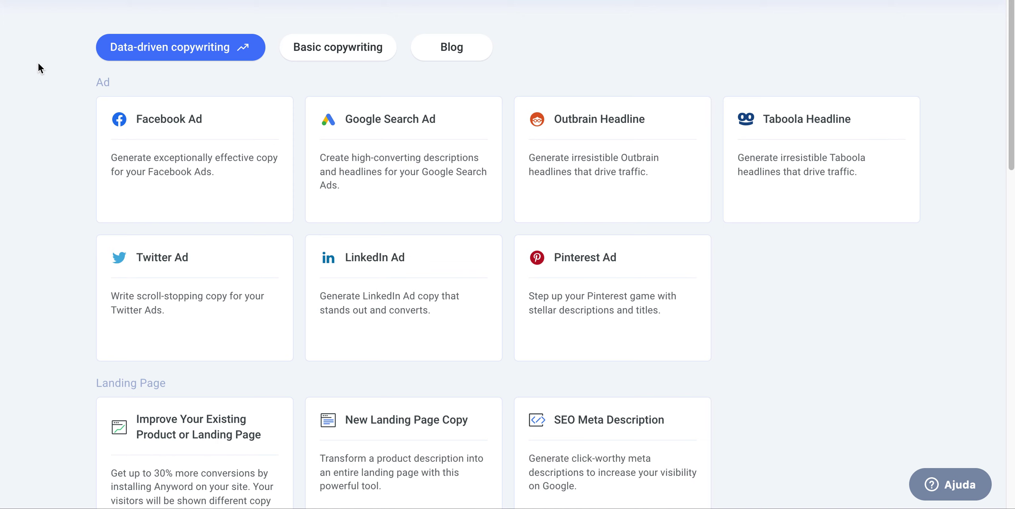
pyautogui.scroll(-8, 61, 138)
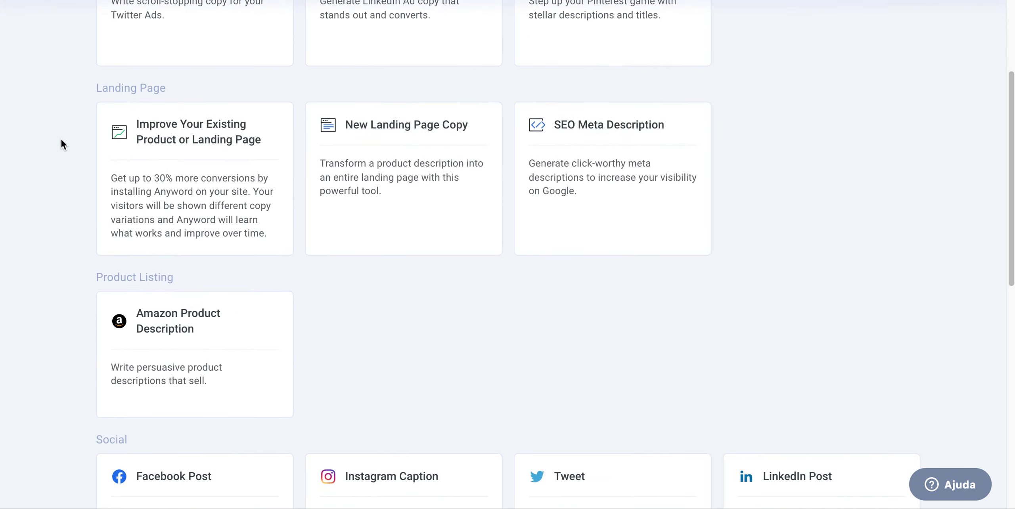
pyautogui.scroll(-12, 61, 139)
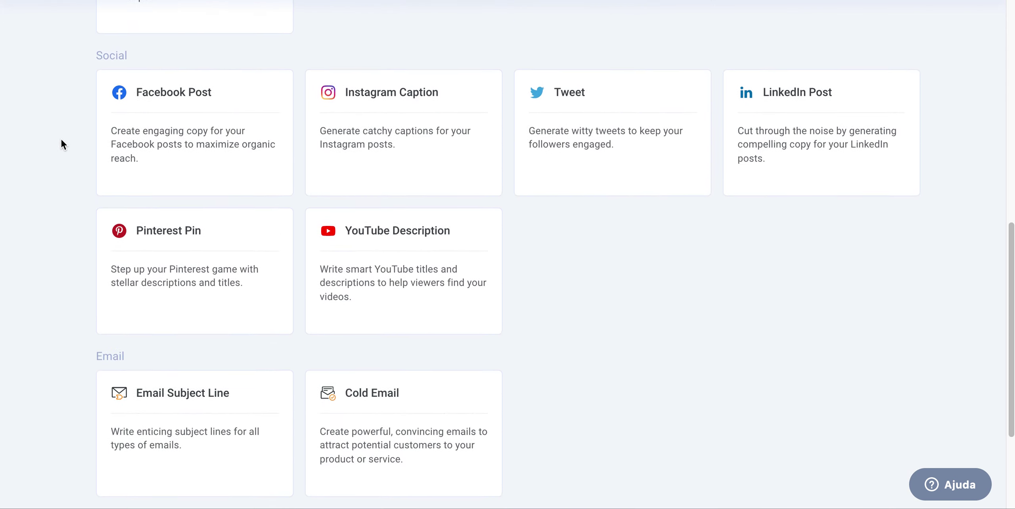
pyautogui.scroll(19, 61, 140)
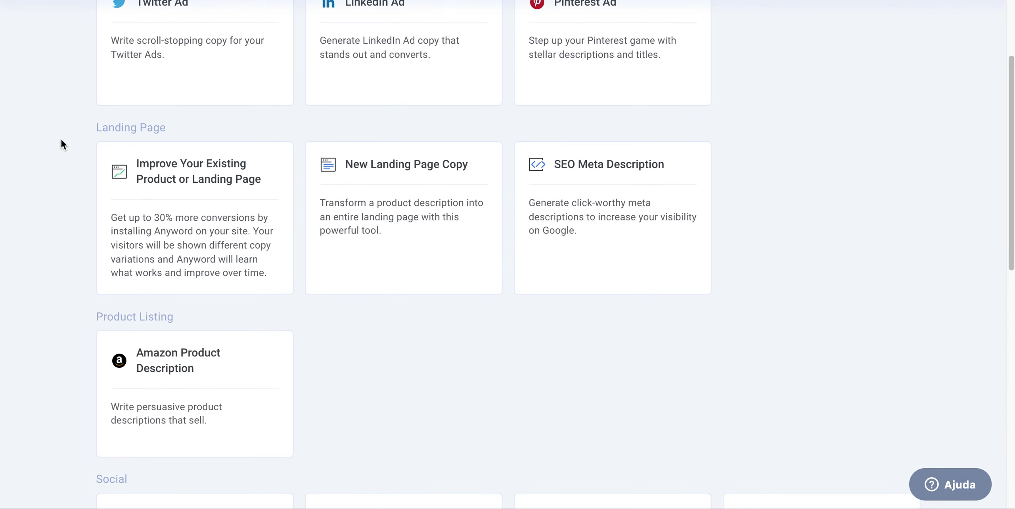
pyautogui.scroll(2, 62, 144)
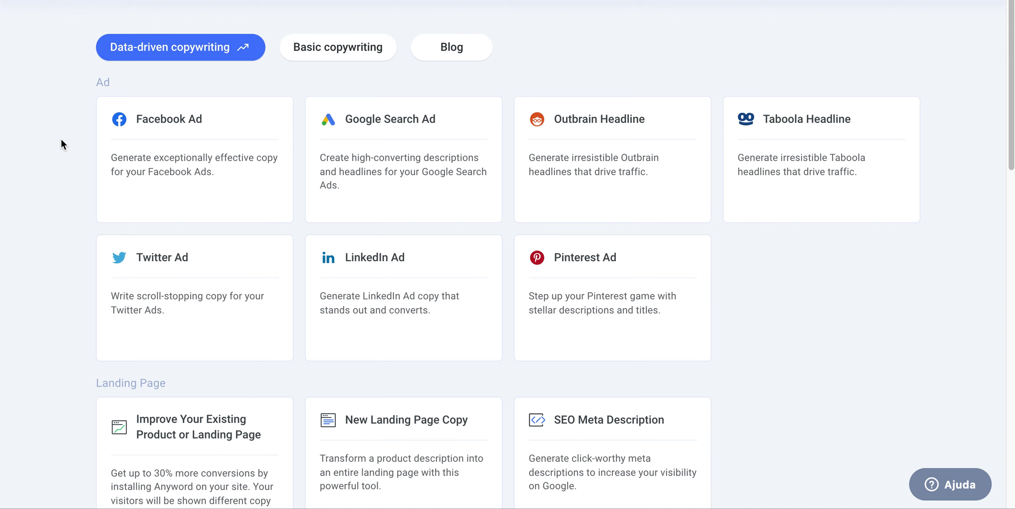
pyautogui.scroll(-8, 61, 138)
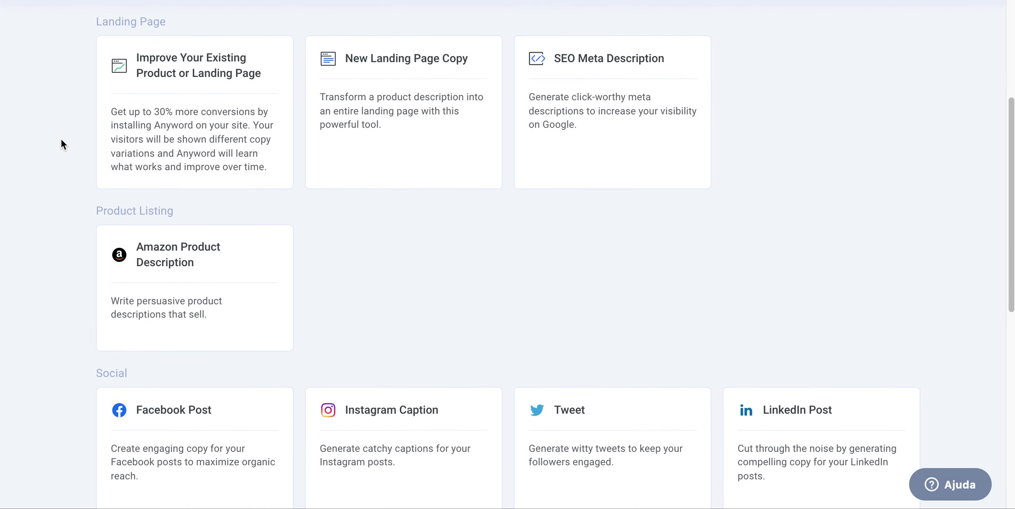
pyautogui.scroll(4, 61, 139)
pyautogui.scroll(5, 62, 140)
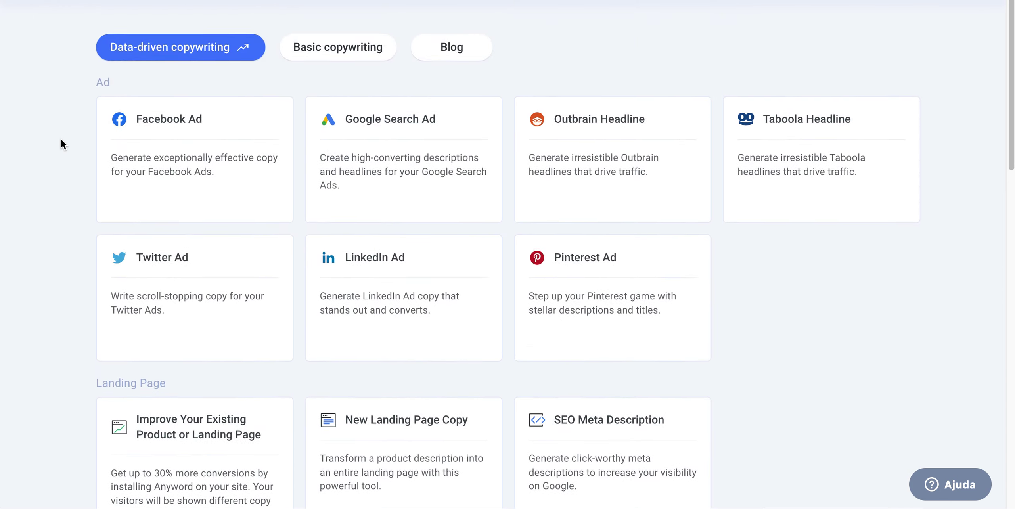